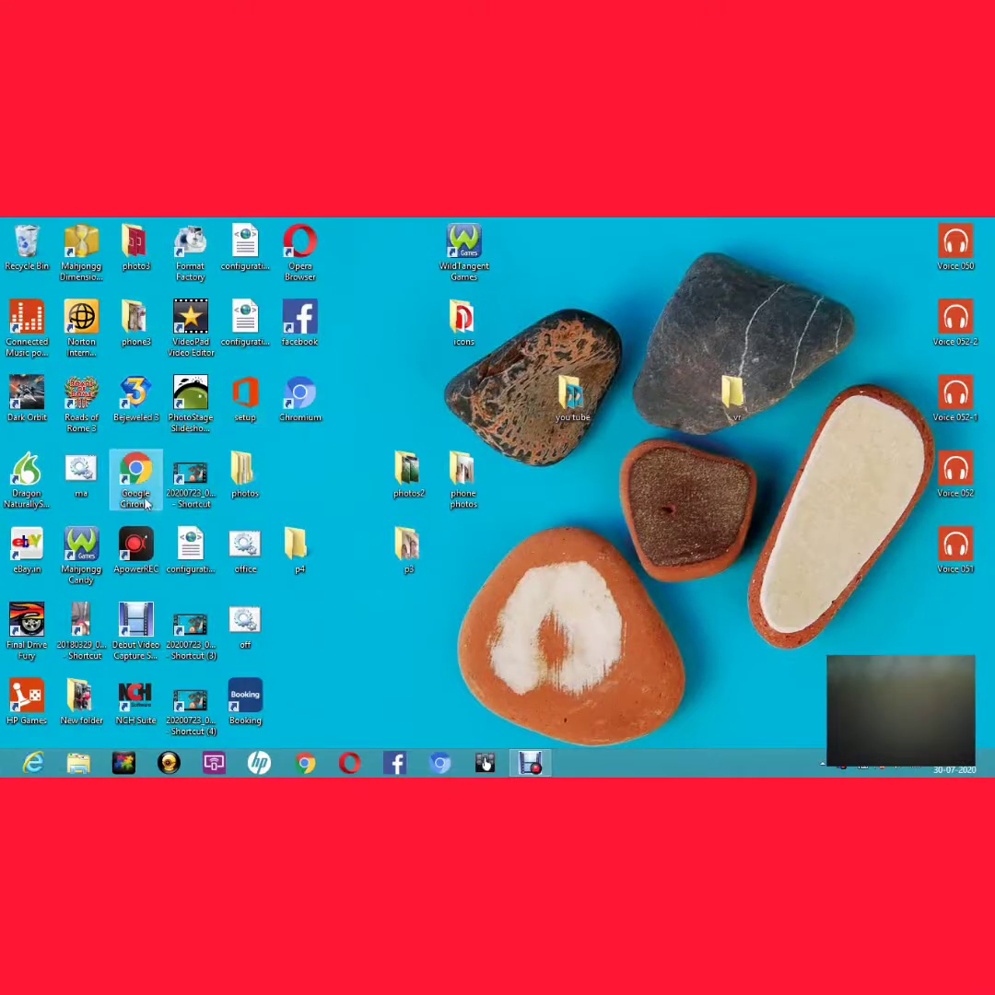
# - Launch Chrome from the desktop and go to the Gmail inbox through the bookmarks bar
pyautogui.doubleClick(145, 503)
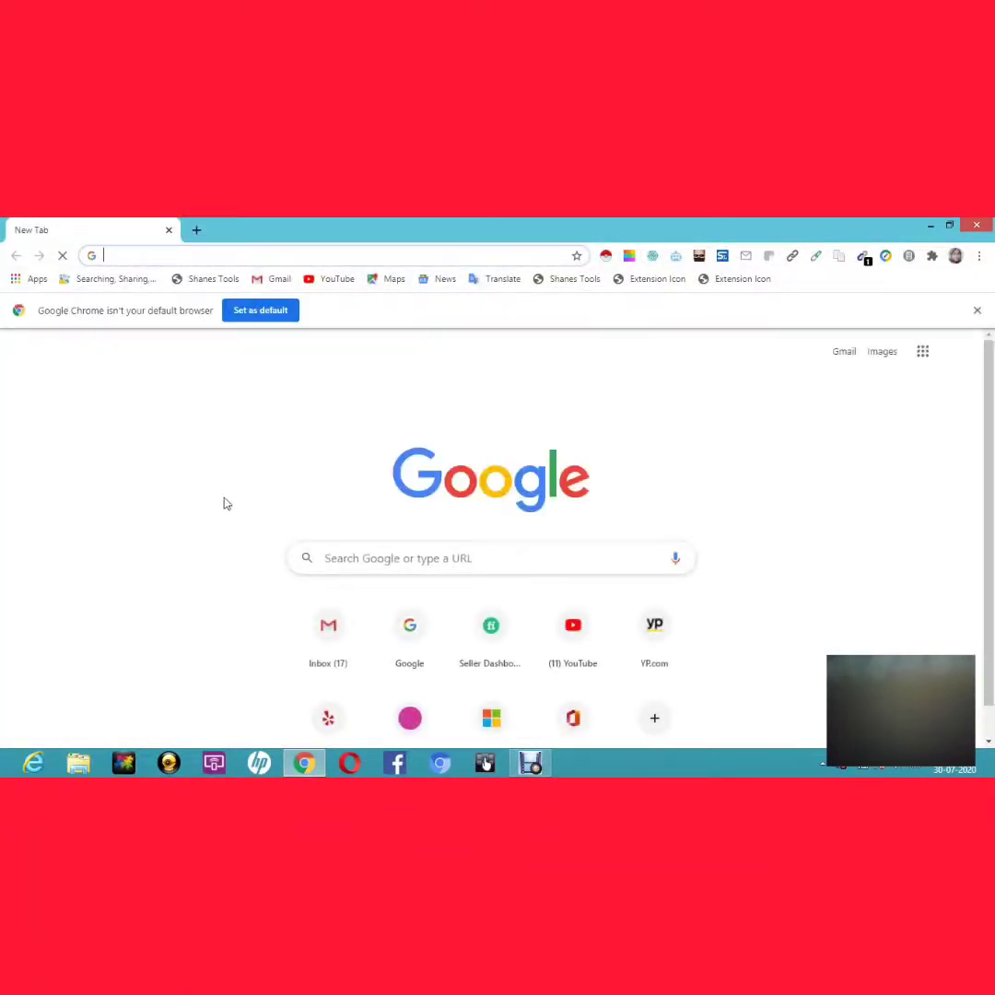
pyautogui.click(271, 284)
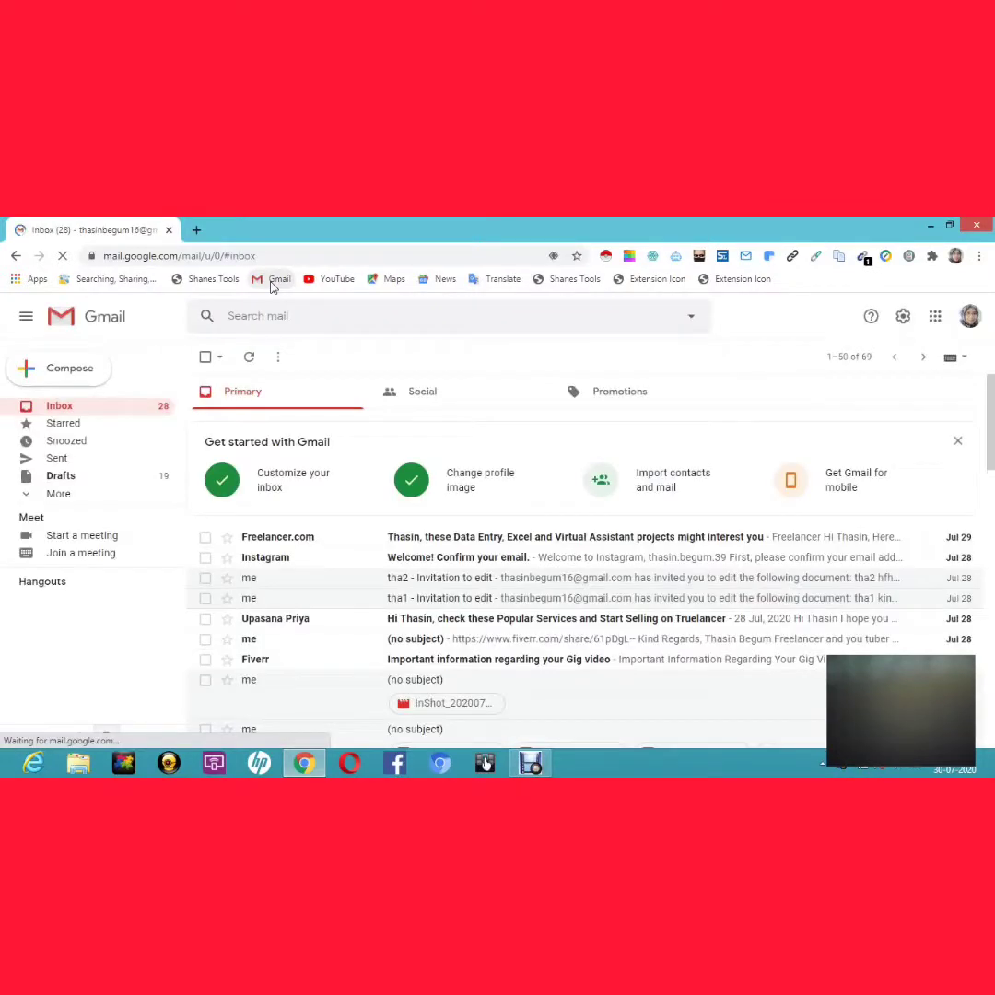
# - Launch Google Docs in a new tab from Gmail's Google apps launcher
pyautogui.click(936, 317)
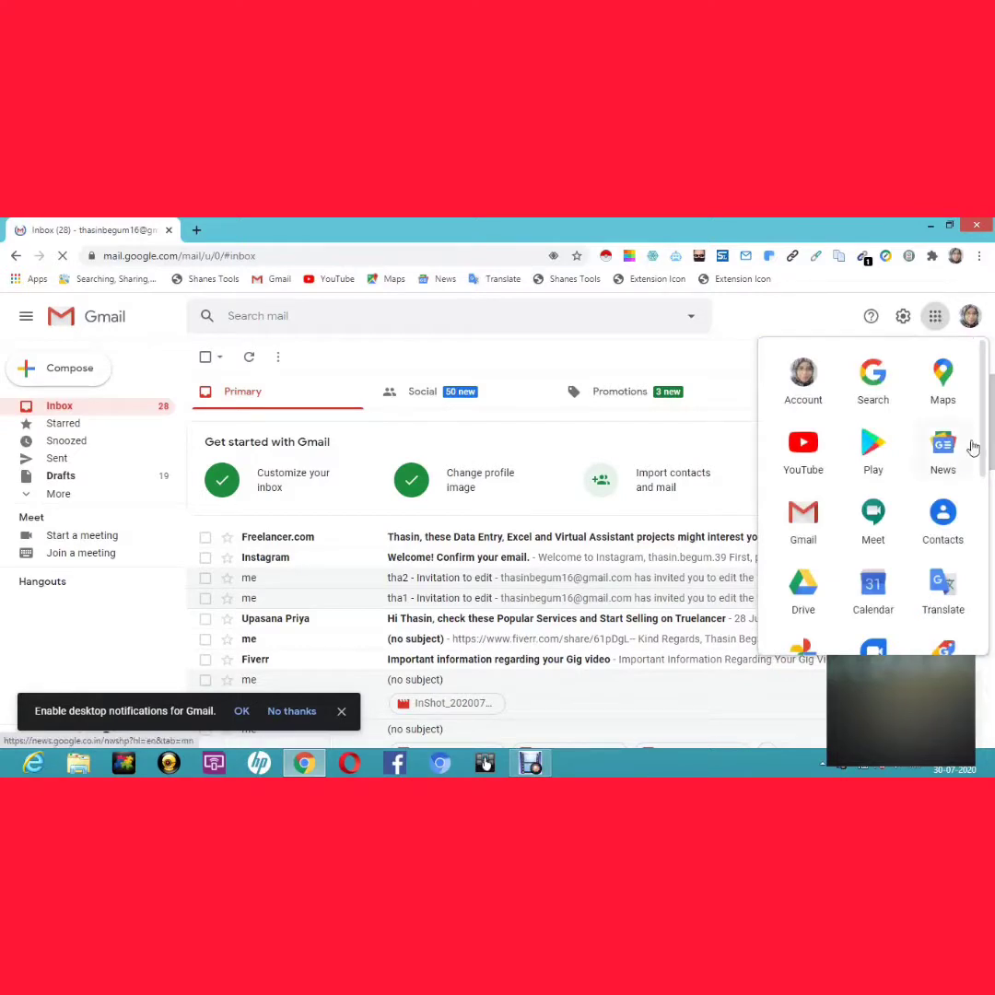
pyautogui.scroll(-2, 984, 473)
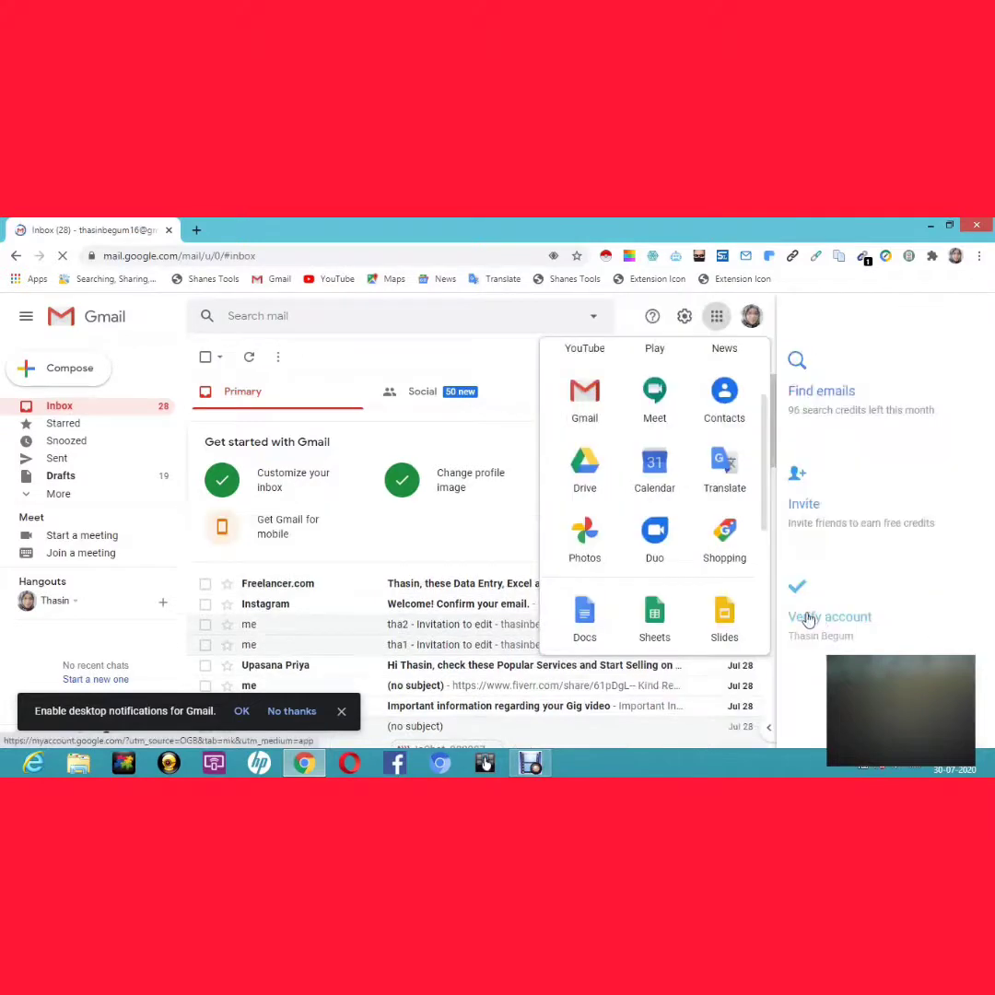
pyautogui.click(586, 623)
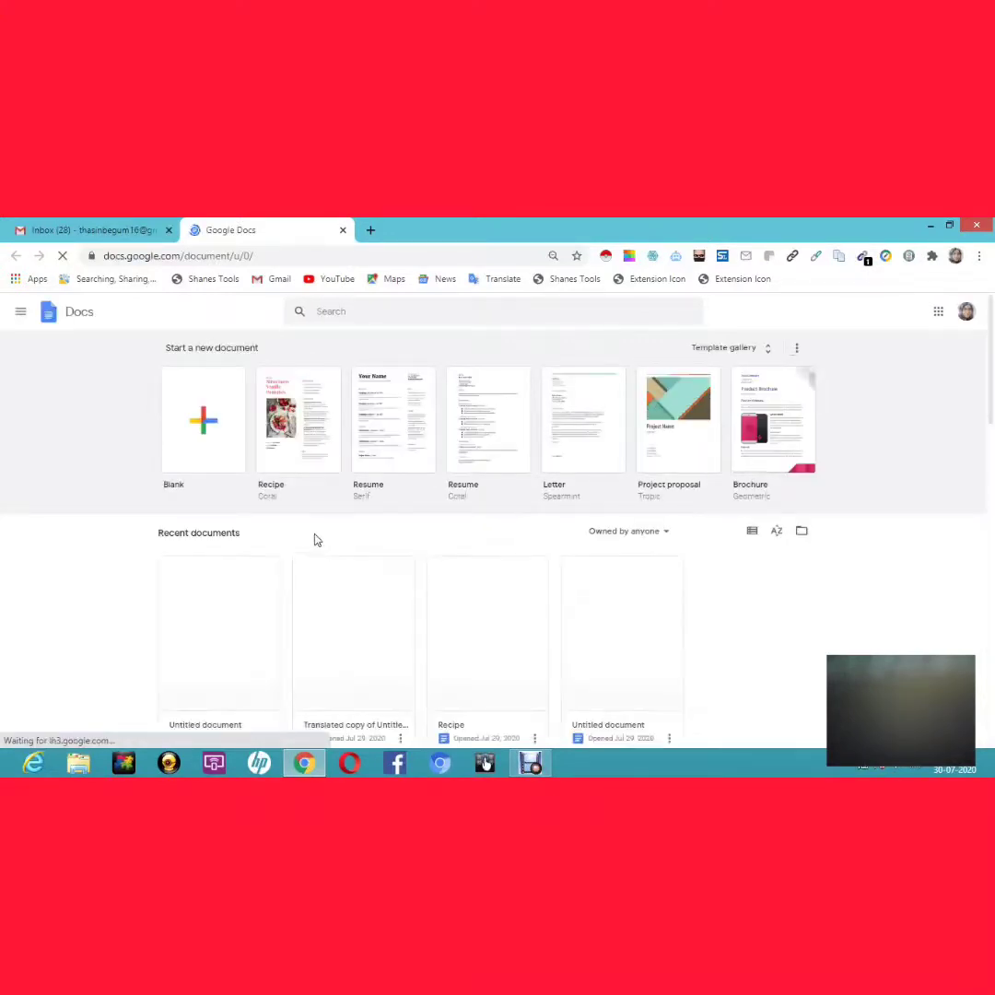
# - Create an Untitled document from the Blank template
pyautogui.click(206, 450)
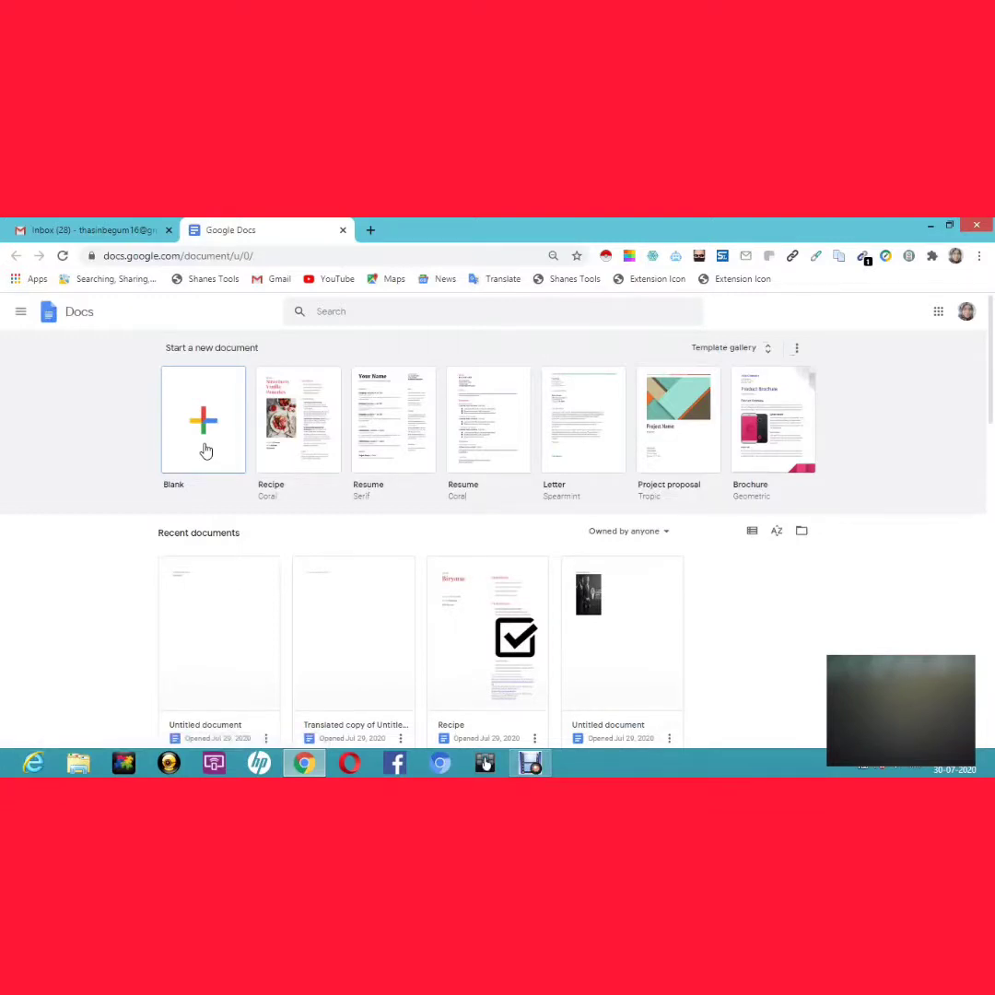
pyautogui.click(206, 451)
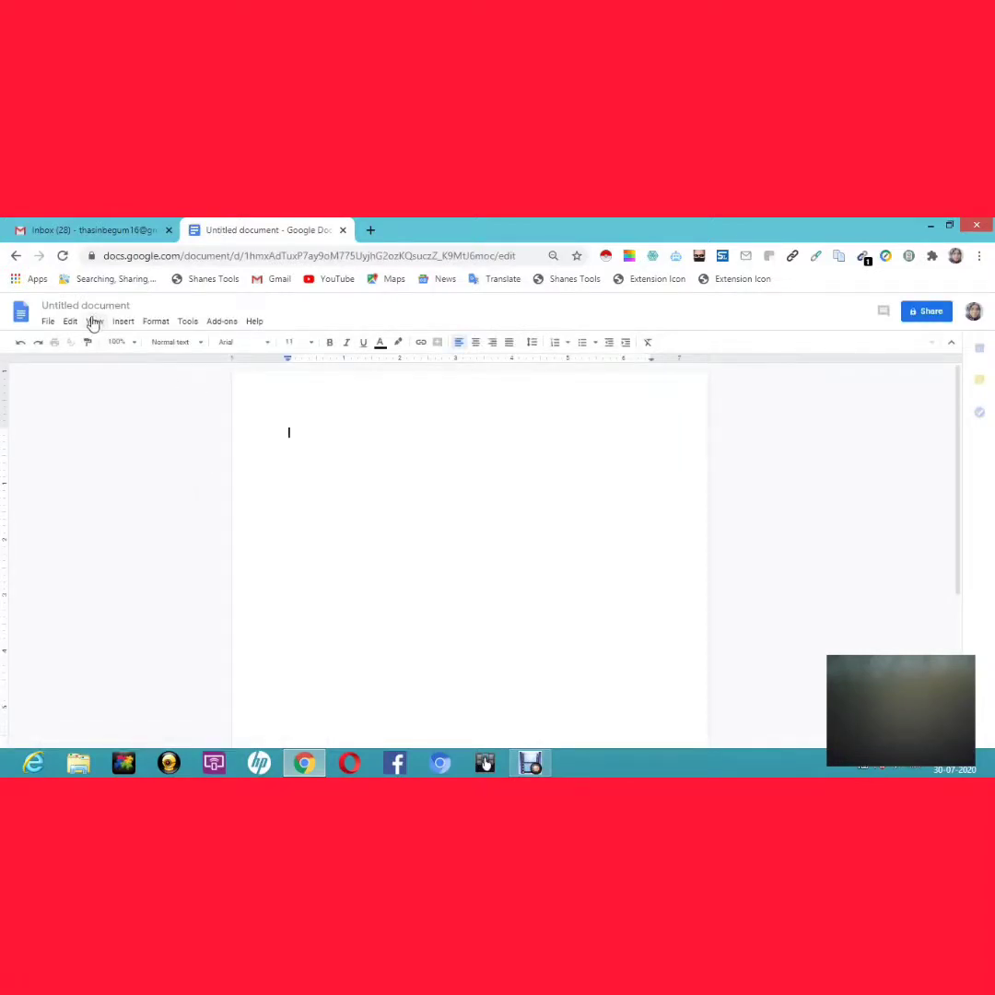
# - Dictate 'I can speak hello how old are you' using Tools > Voice typing, then close it
pyautogui.click(186, 323)
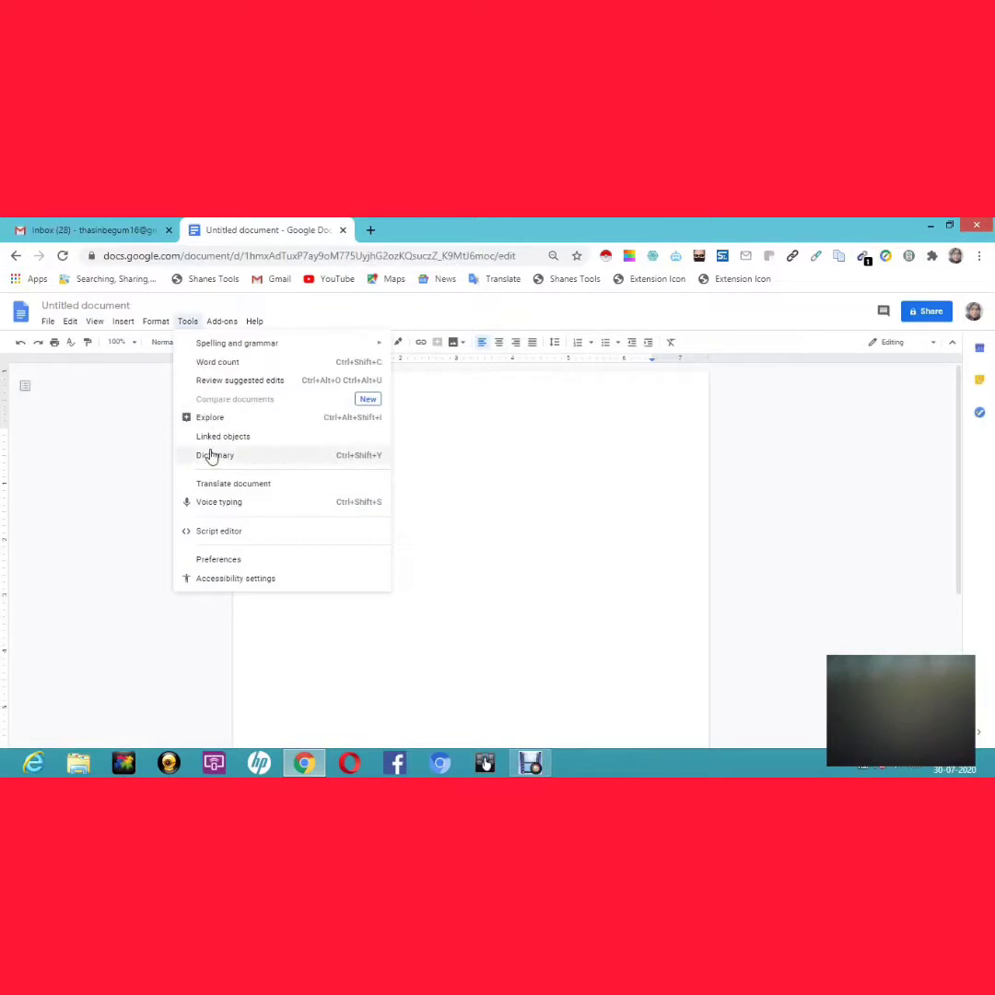
pyautogui.click(214, 506)
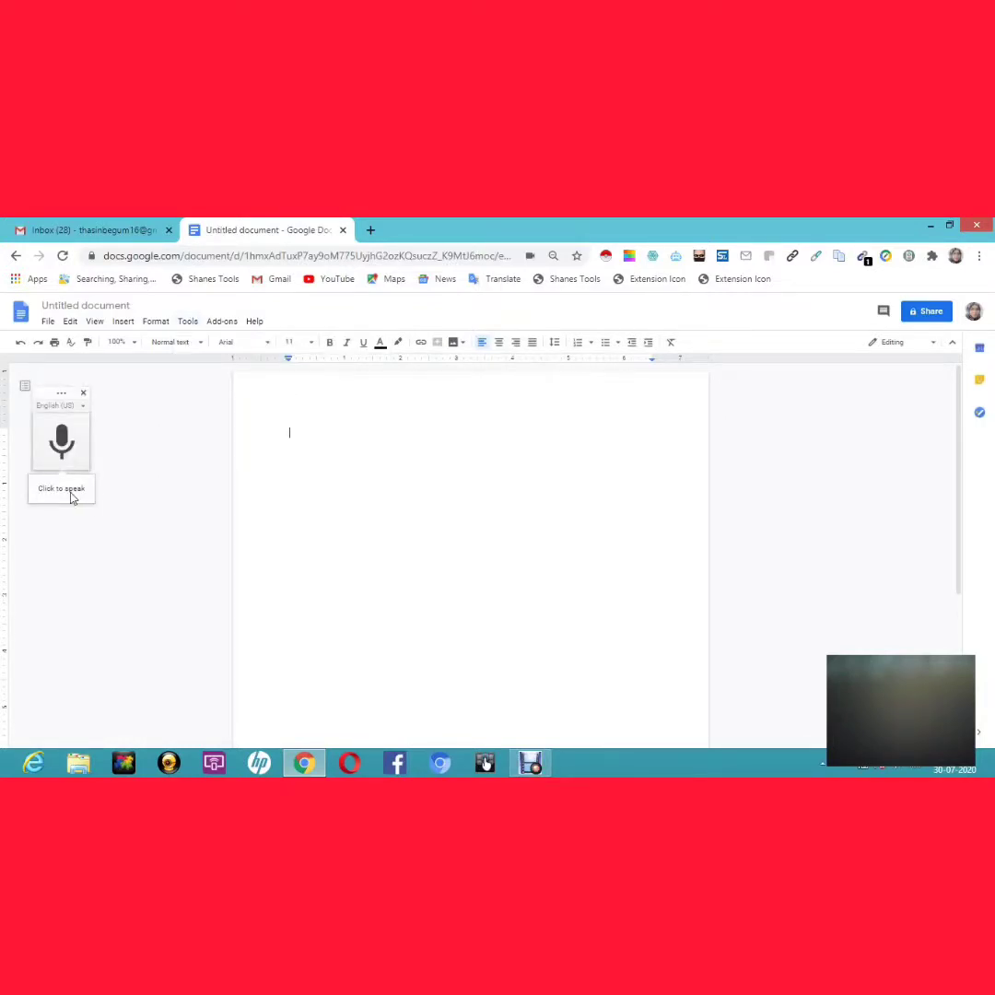
pyautogui.click(66, 453)
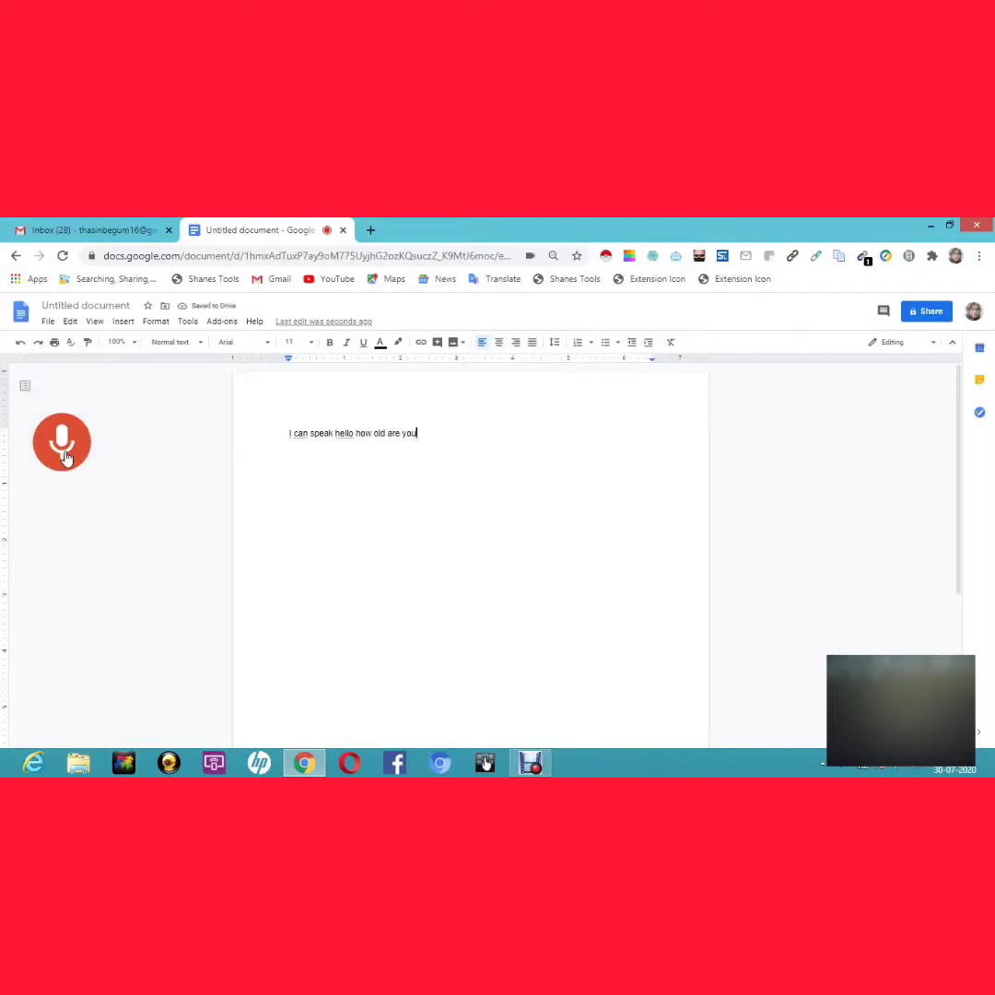
pyautogui.click(65, 455)
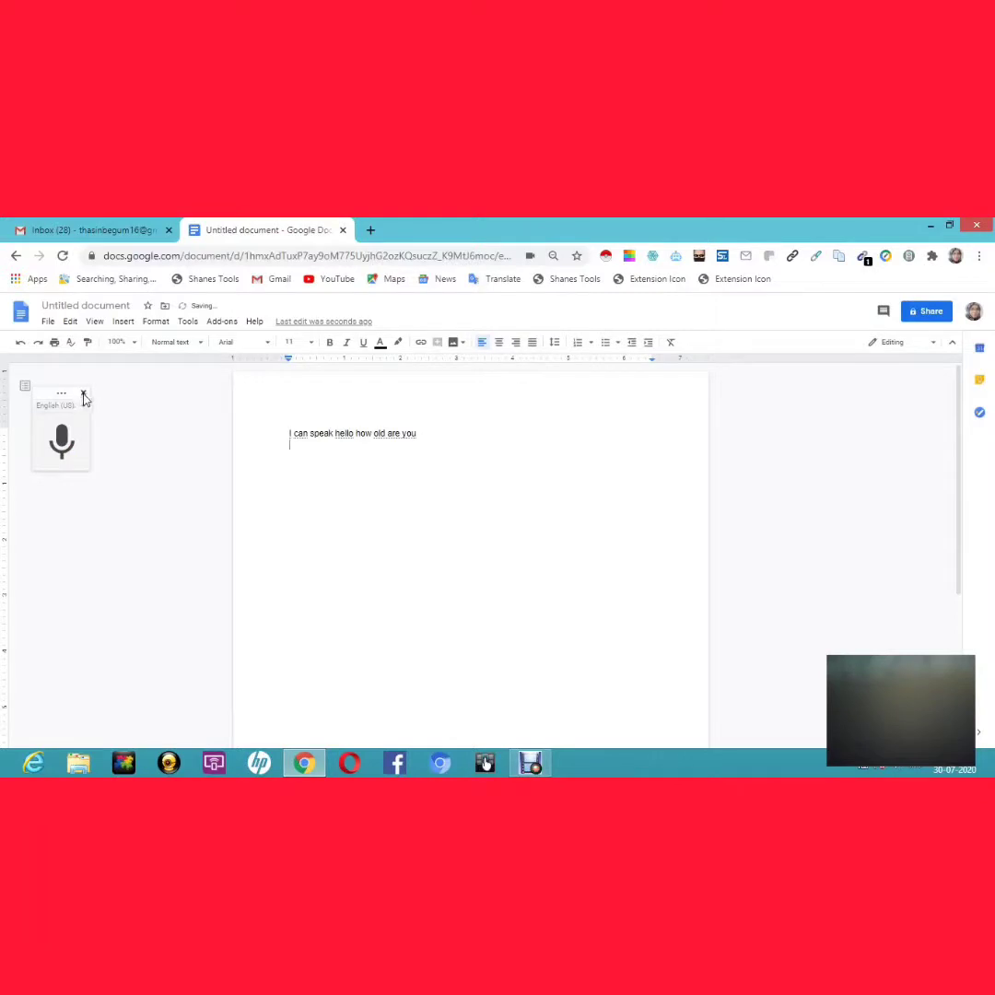
pyautogui.click(83, 395)
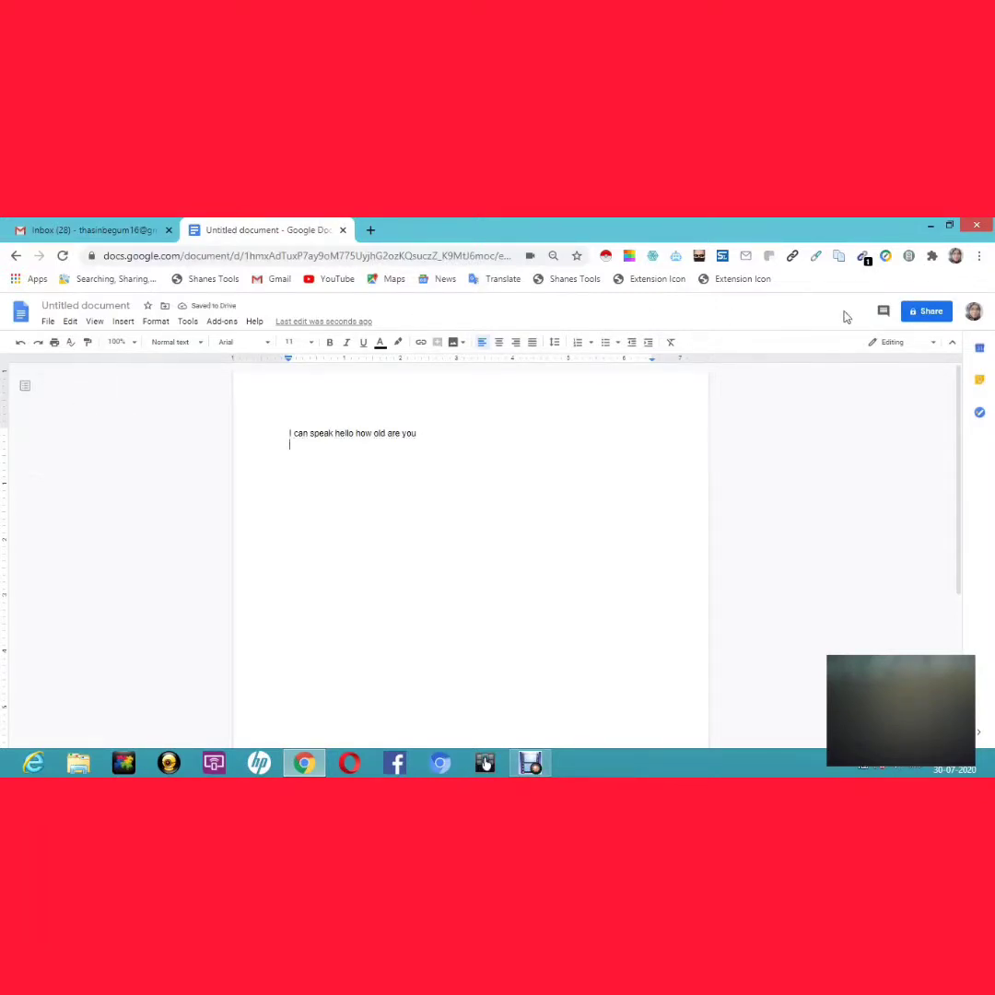
# - Drag the e-mail address list note from Keep into the document below the dictated line
pyautogui.click(979, 383)
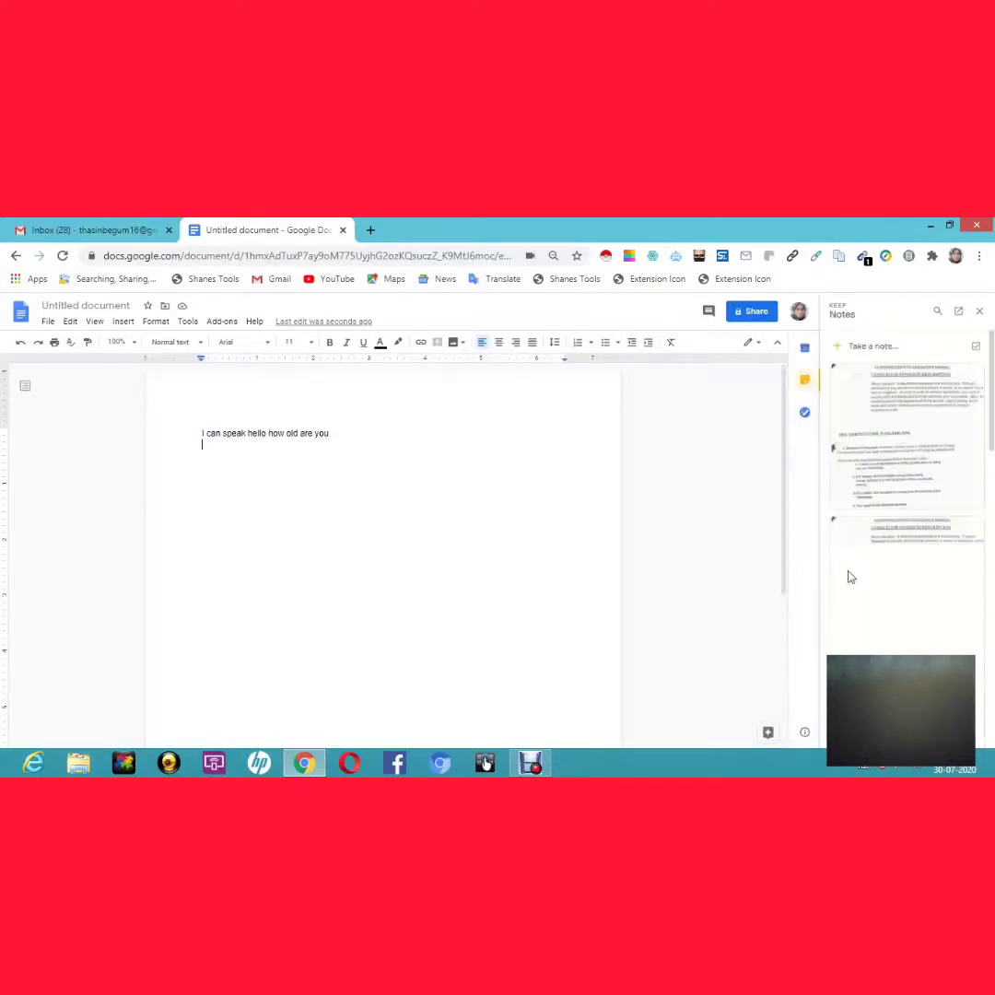
pyautogui.moveTo(993, 468); pyautogui.dragTo(992, 731)
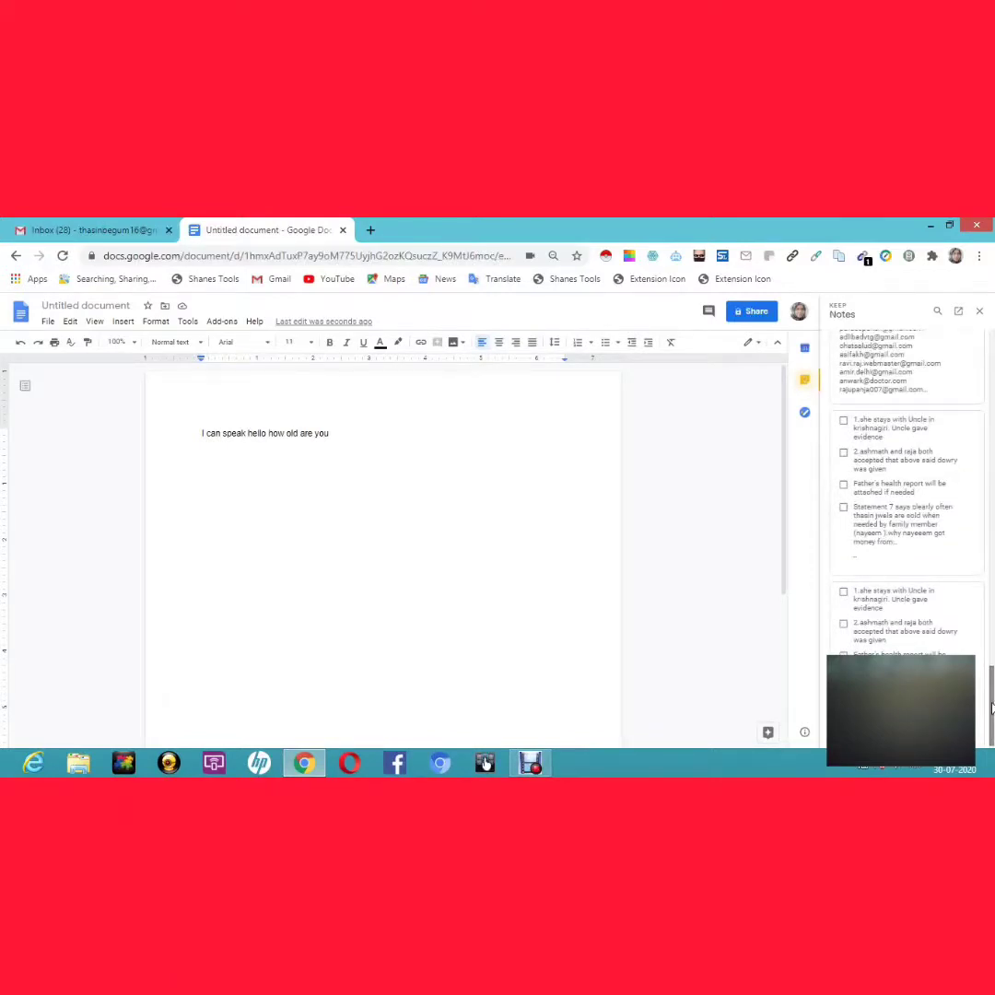
pyautogui.moveTo(992, 707)
pyautogui.mouseDown()
pyautogui.moveTo(988, 668)
pyautogui.moveTo(992, 719)
pyautogui.moveTo(982, 665)
pyautogui.mouseUp()
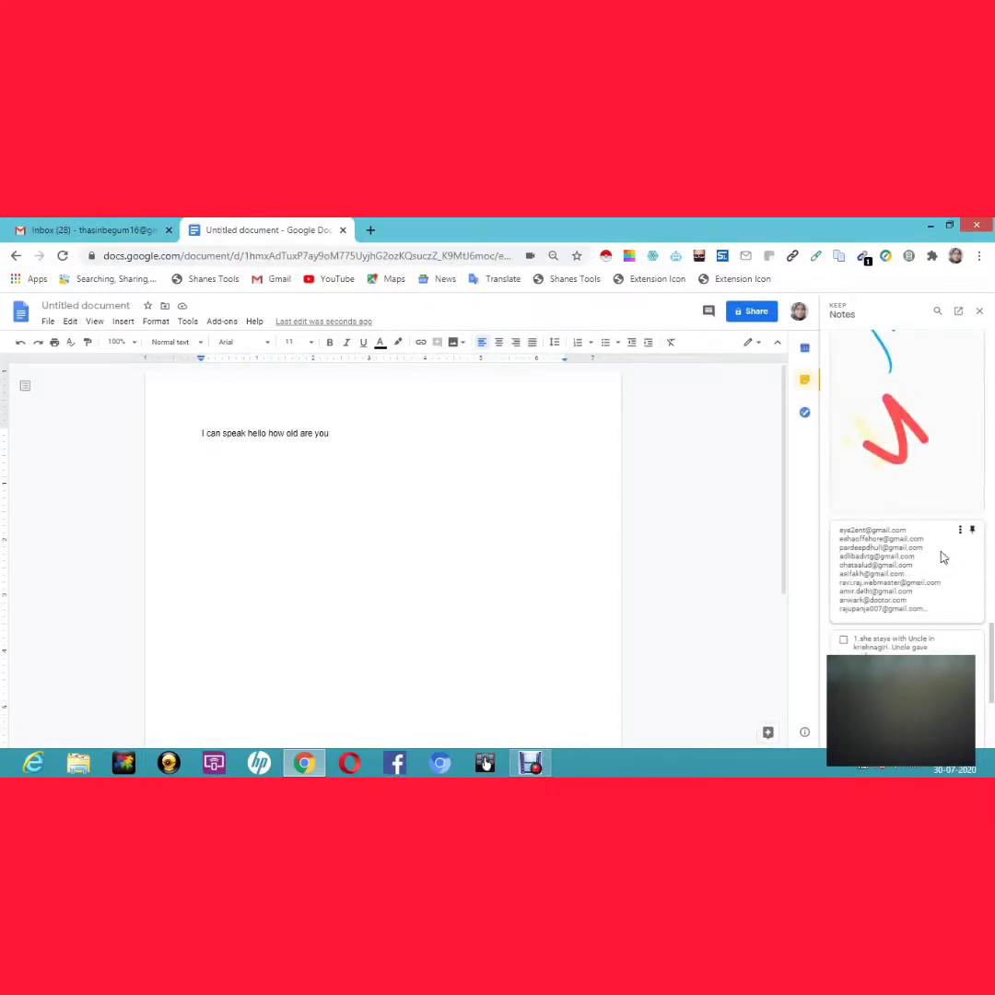
pyautogui.moveTo(931, 561); pyautogui.dragTo(560, 609)
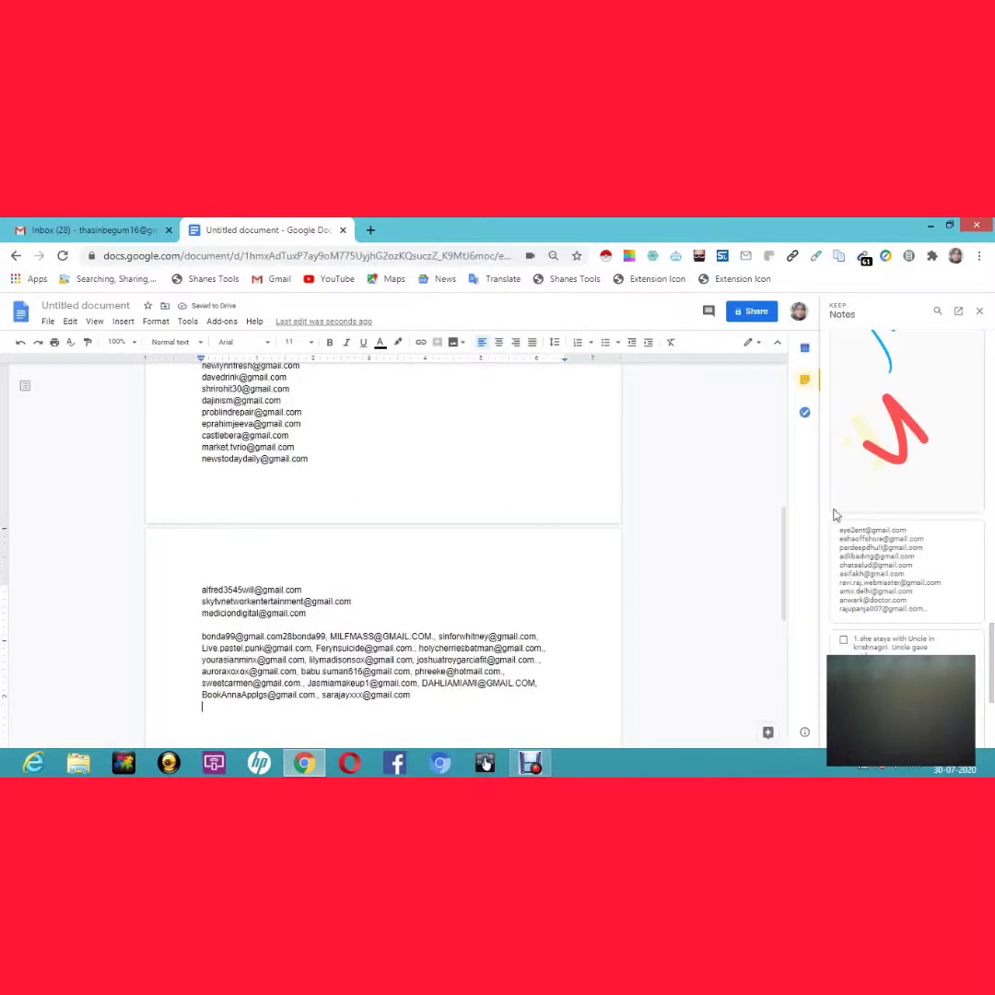
pyautogui.moveTo(785, 525)
pyautogui.mouseDown()
pyautogui.moveTo(786, 532)
pyautogui.moveTo(786, 406)
pyautogui.moveTo(797, 506)
pyautogui.mouseUp()
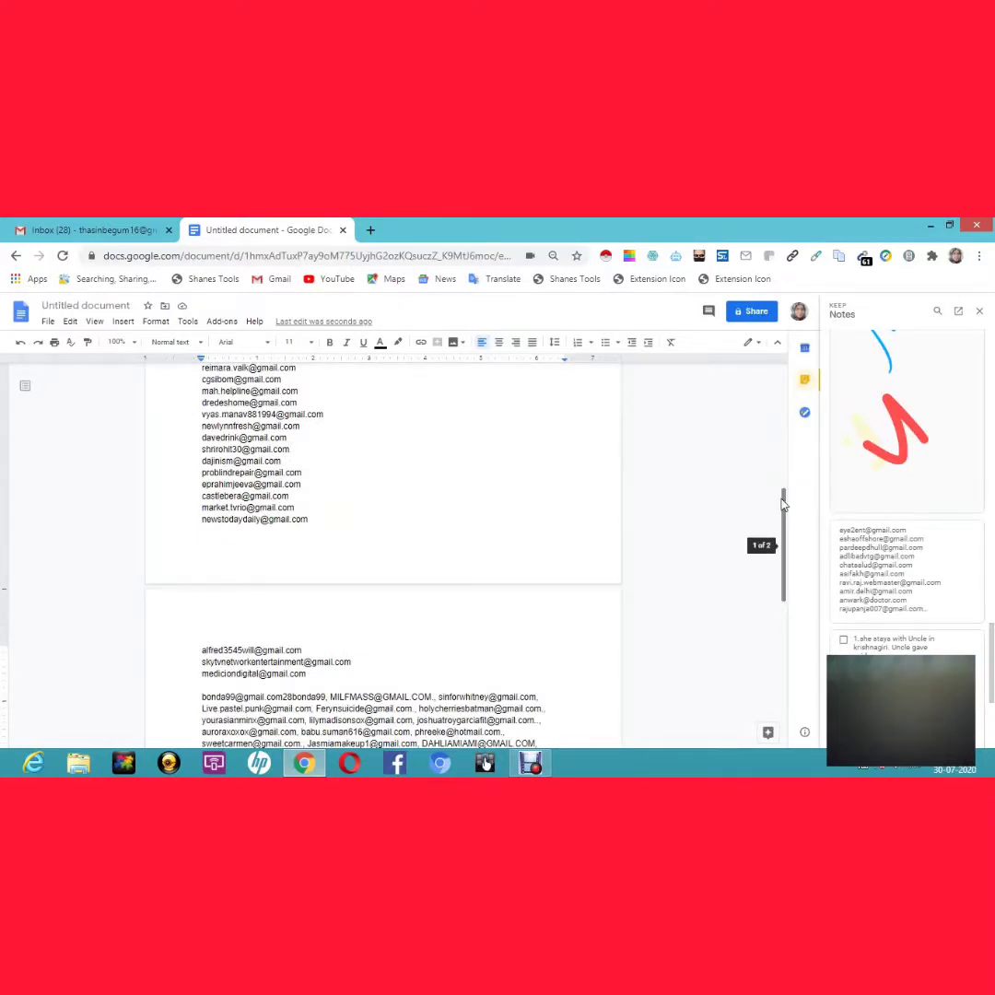
pyautogui.moveTo(784, 505); pyautogui.dragTo(777, 378)
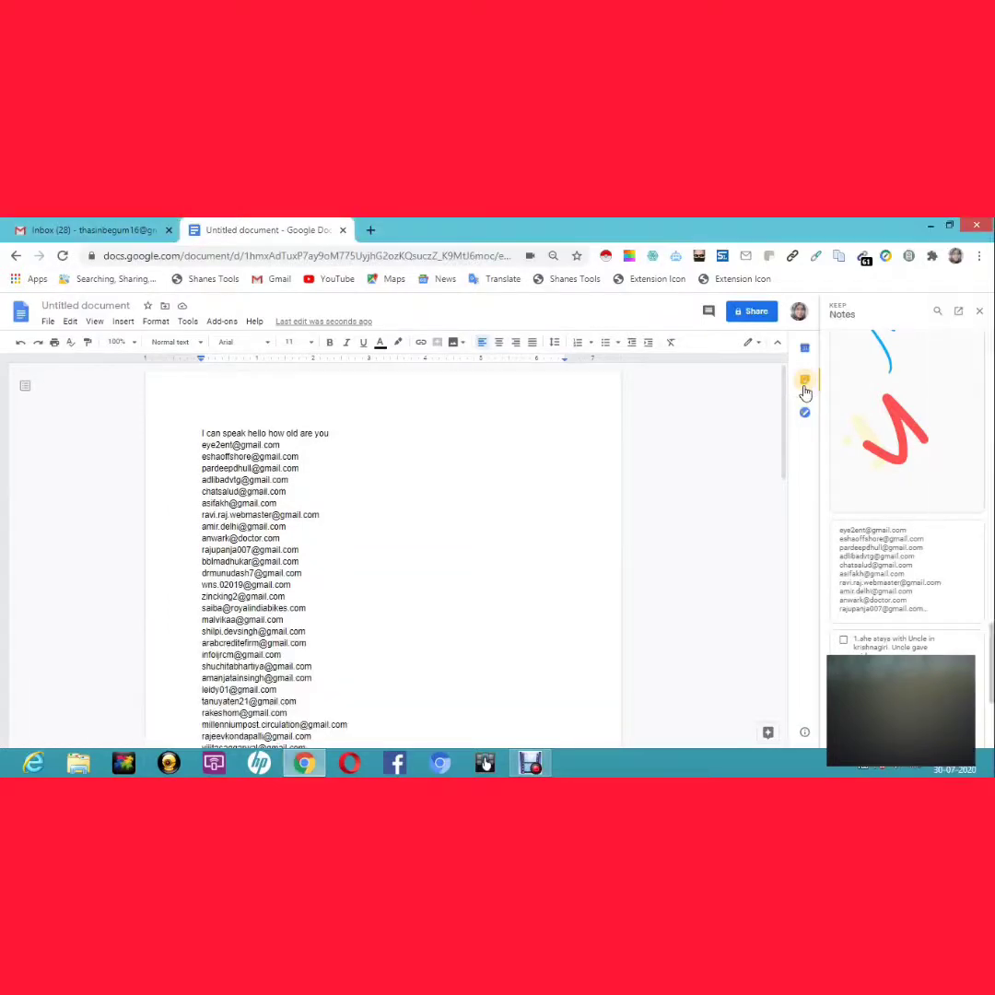
# - Type 'noun' in 48-point size on a new line after the first sentence and select it
pyautogui.click(362, 430)
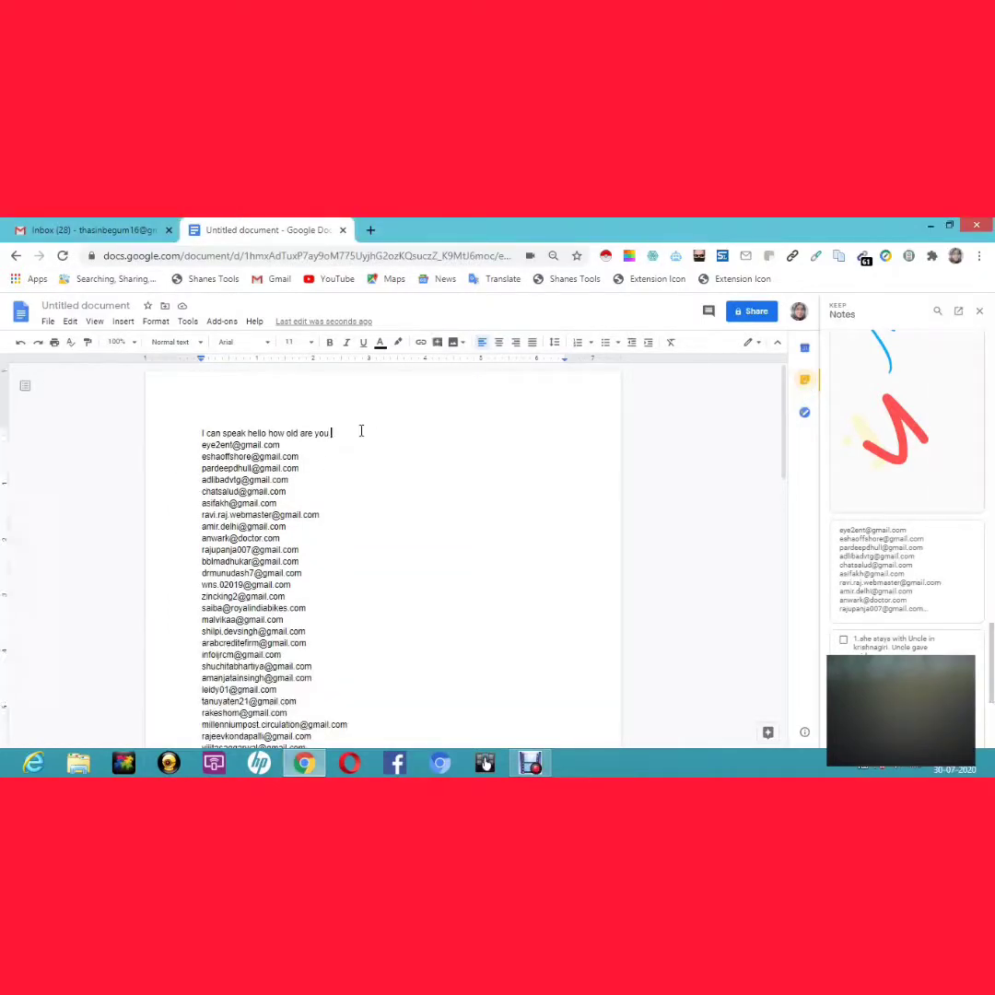
pyautogui.press('Return')
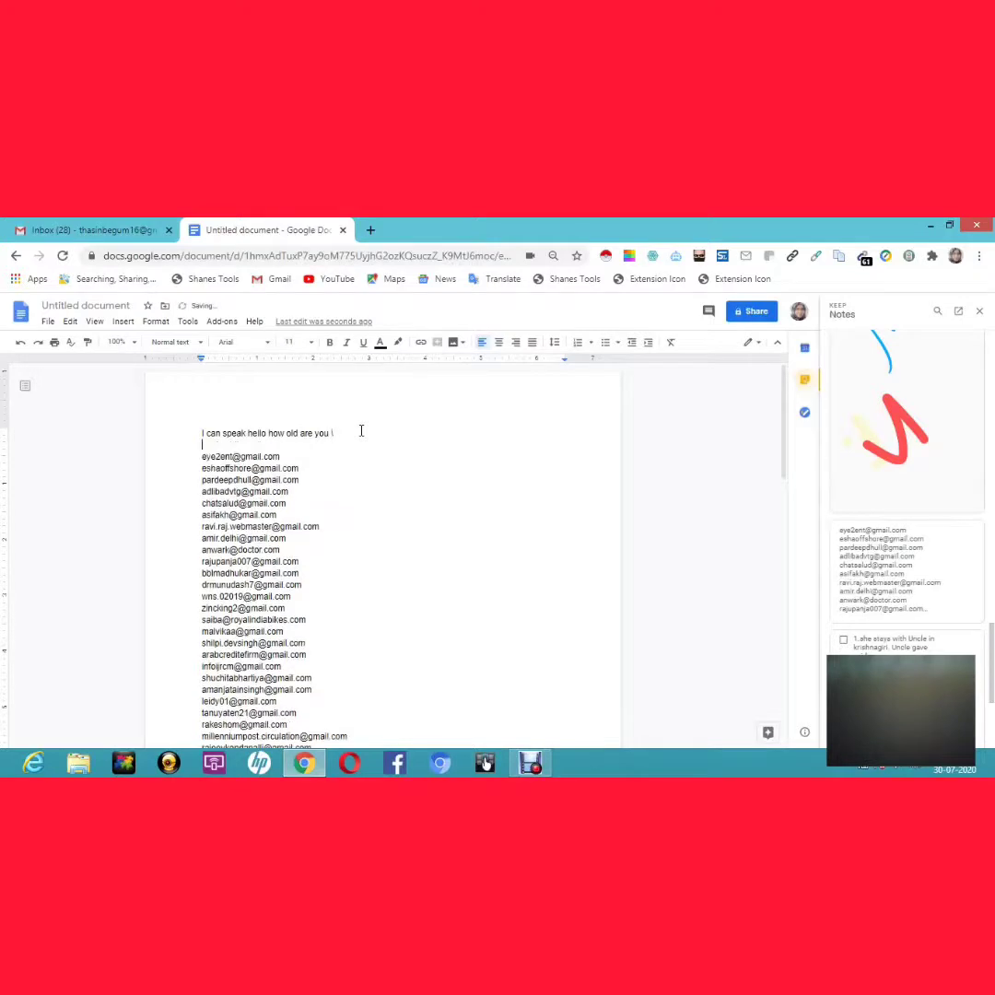
pyautogui.press('Return')
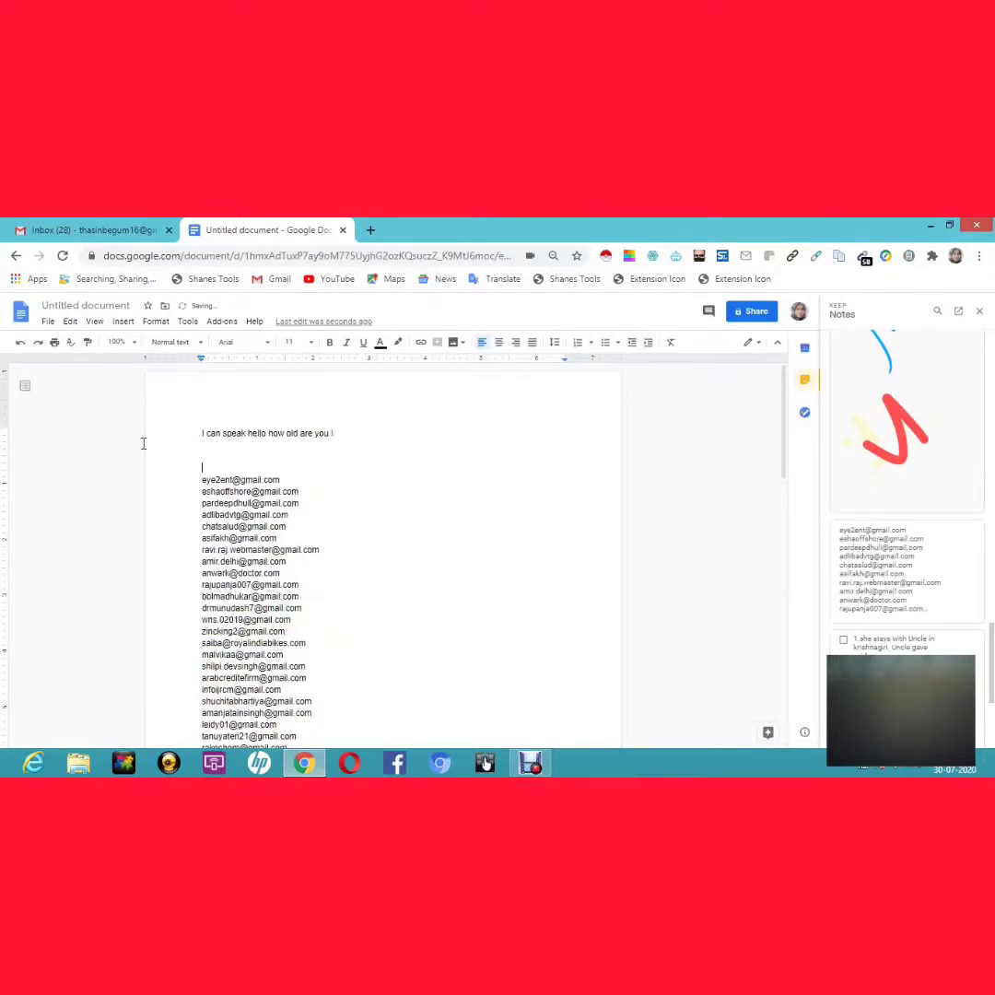
pyautogui.click(311, 344)
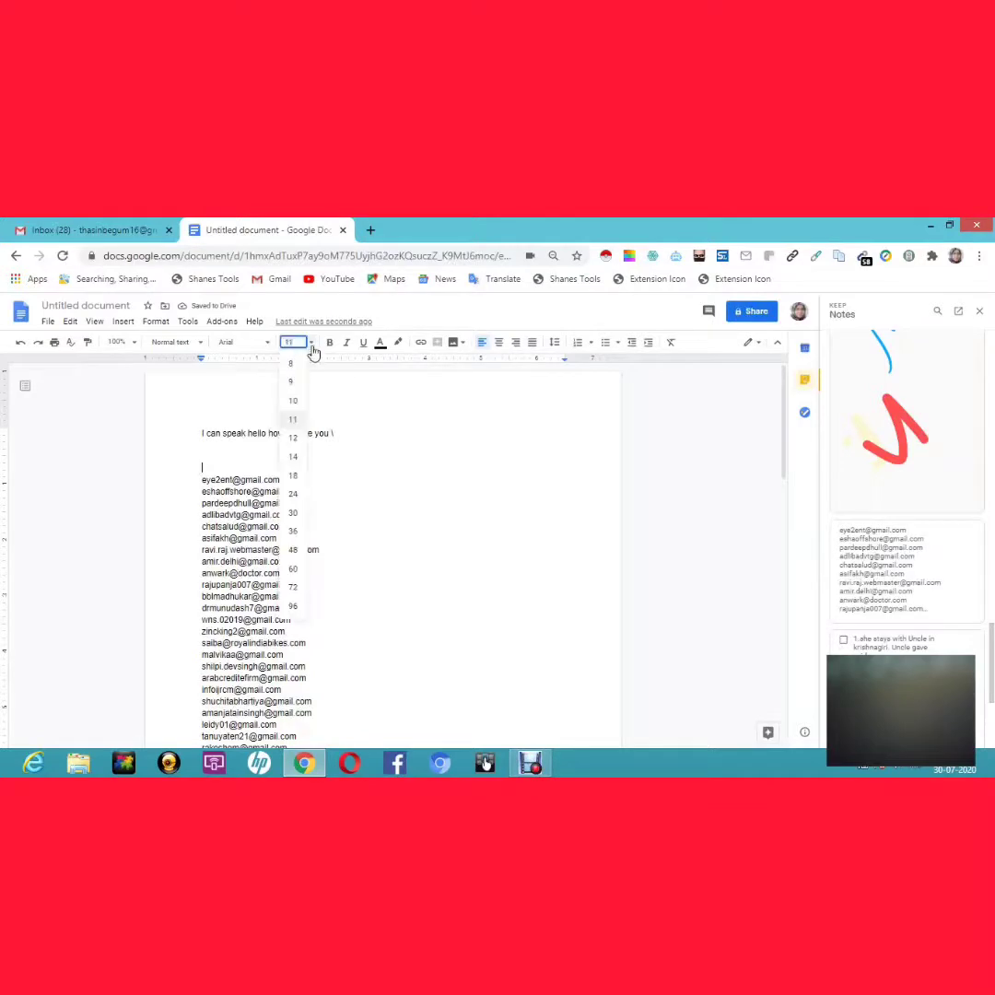
pyautogui.click(294, 552)
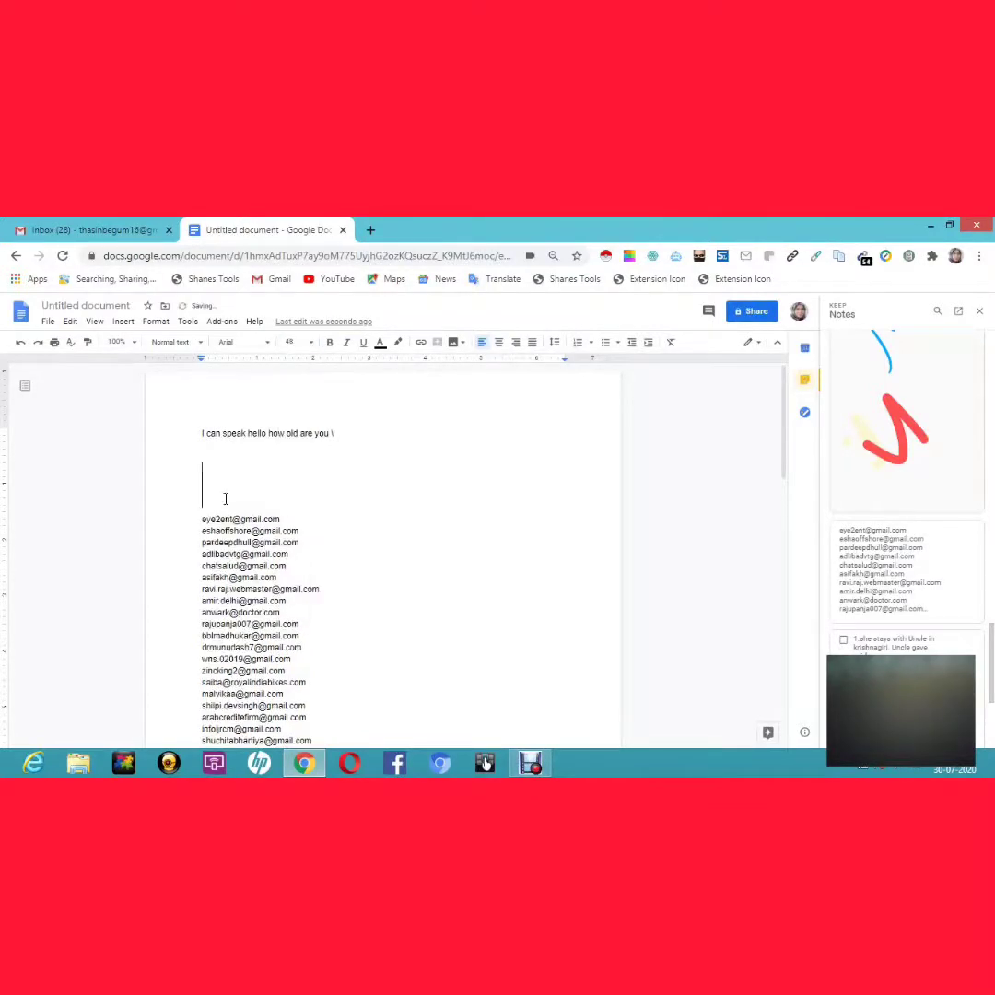
pyautogui.write('noun')
pyautogui.moveTo(201, 489); pyautogui.dragTo(309, 503)
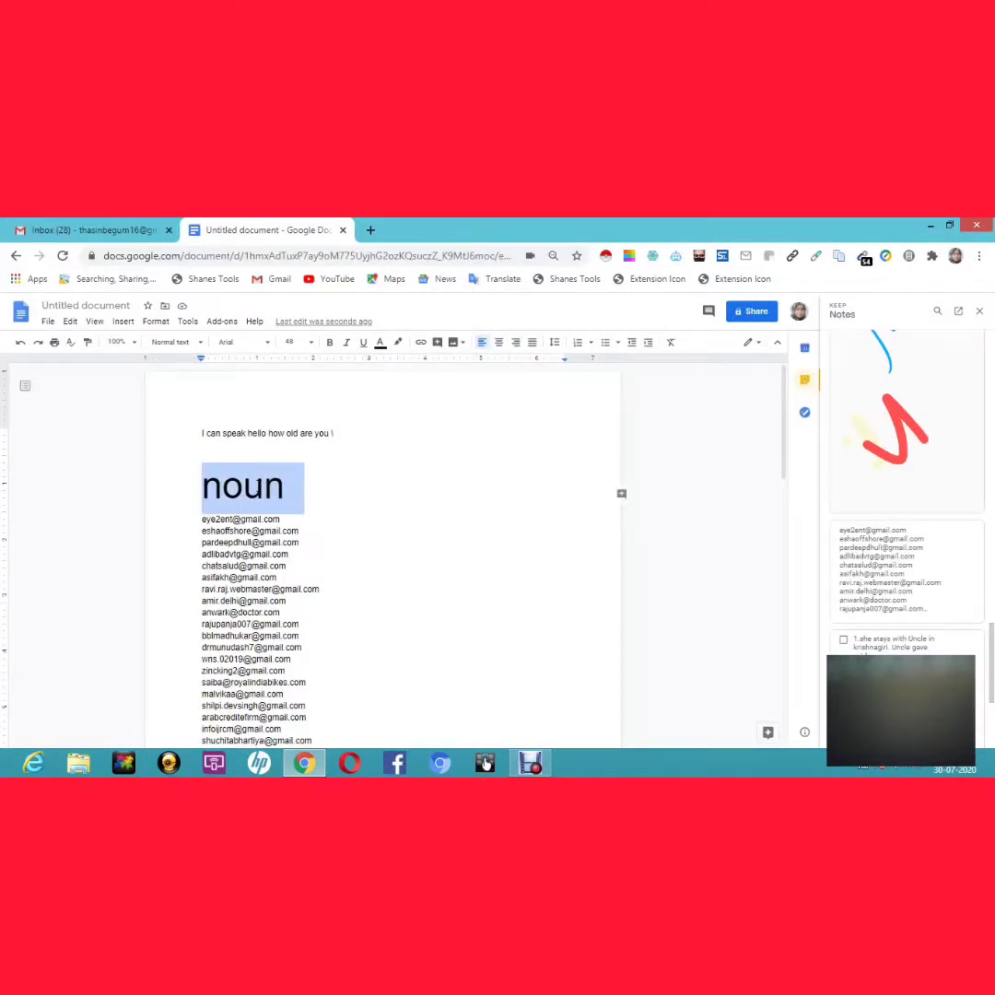
# - Look up 'noun' with Define from the context menu, then reselect the word
pyautogui.rightClick(259, 486)
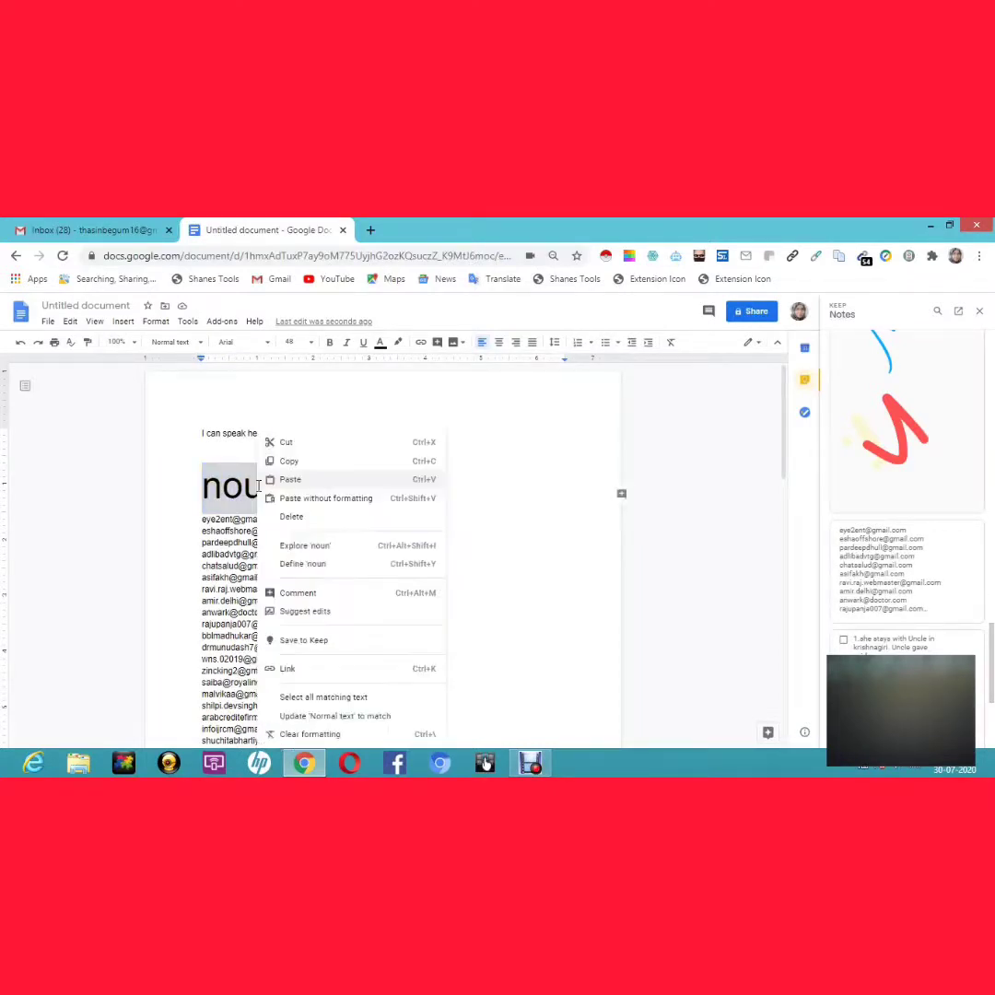
pyautogui.click(321, 566)
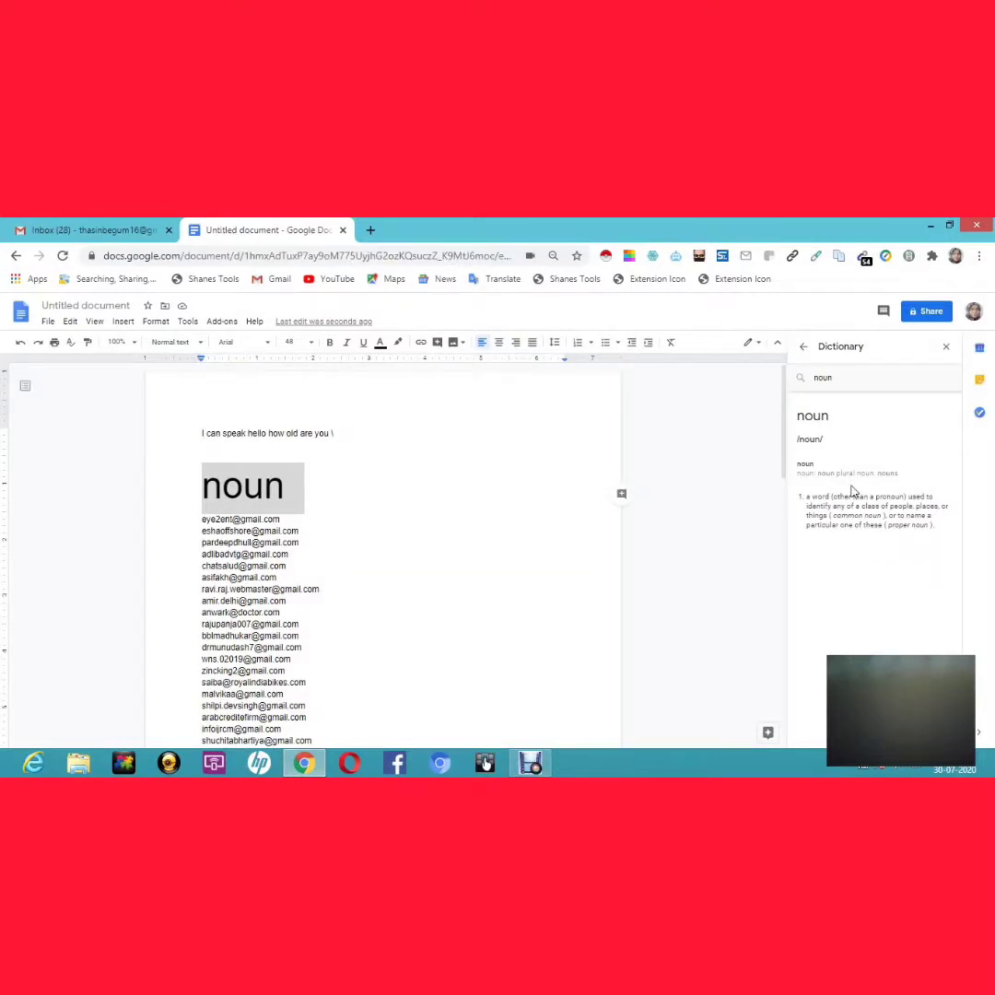
pyautogui.click(371, 470)
pyautogui.click(200, 489)
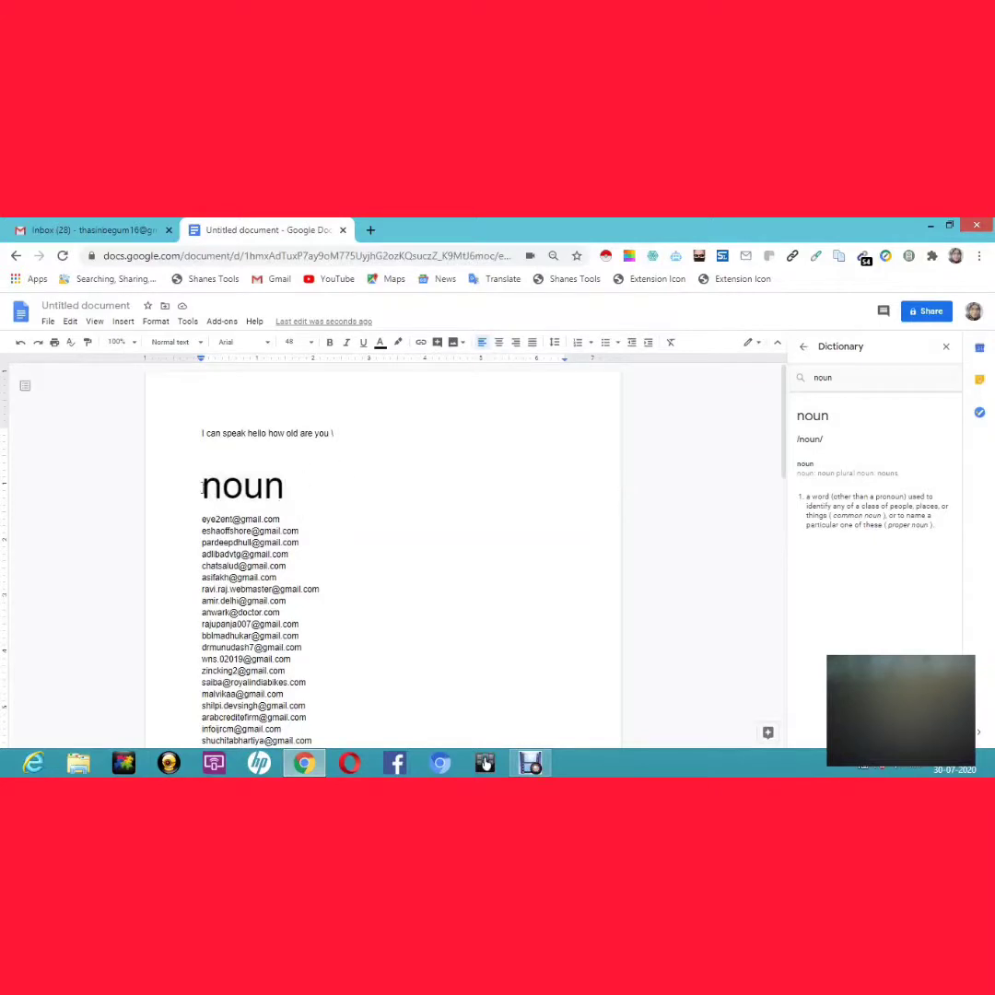
pyautogui.moveTo(201, 489); pyautogui.dragTo(318, 499)
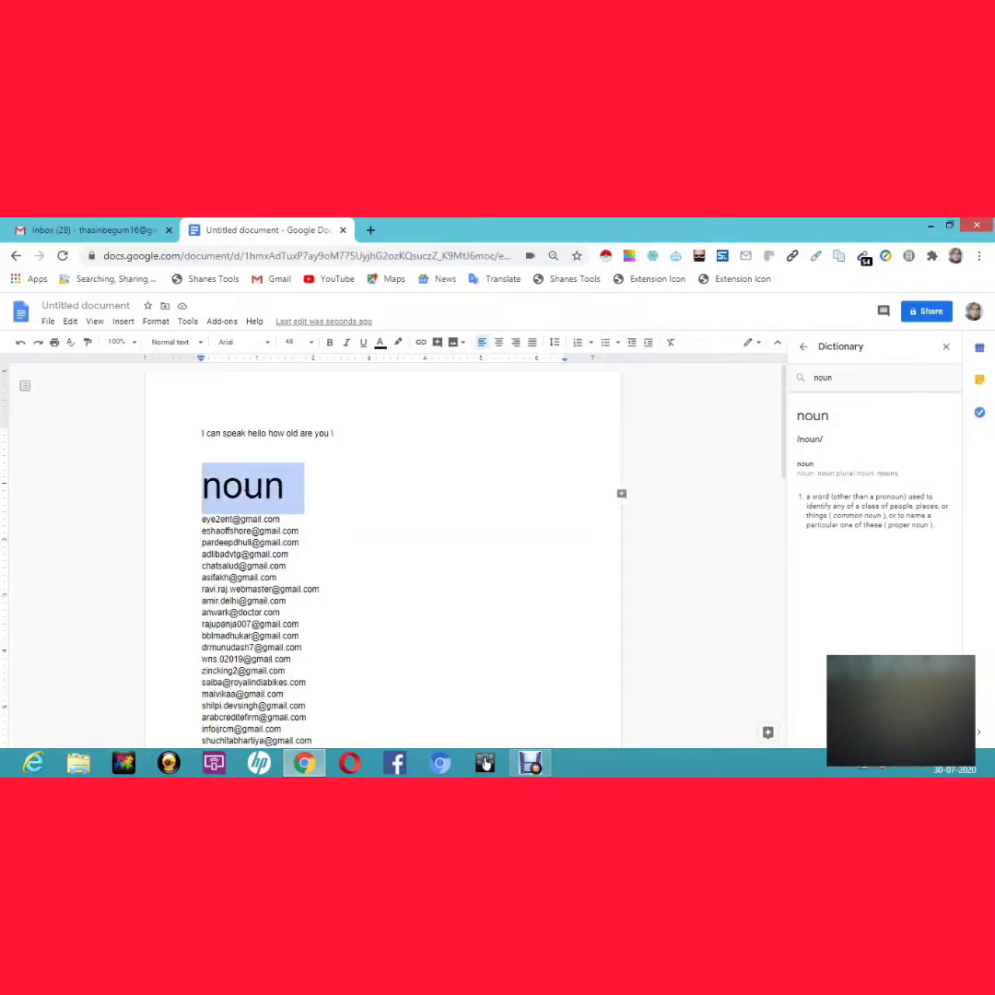
# - Search 'noun' in Explore and drag the Common Nouns vs Proper Nouns chart into the document
pyautogui.rightClick(247, 486)
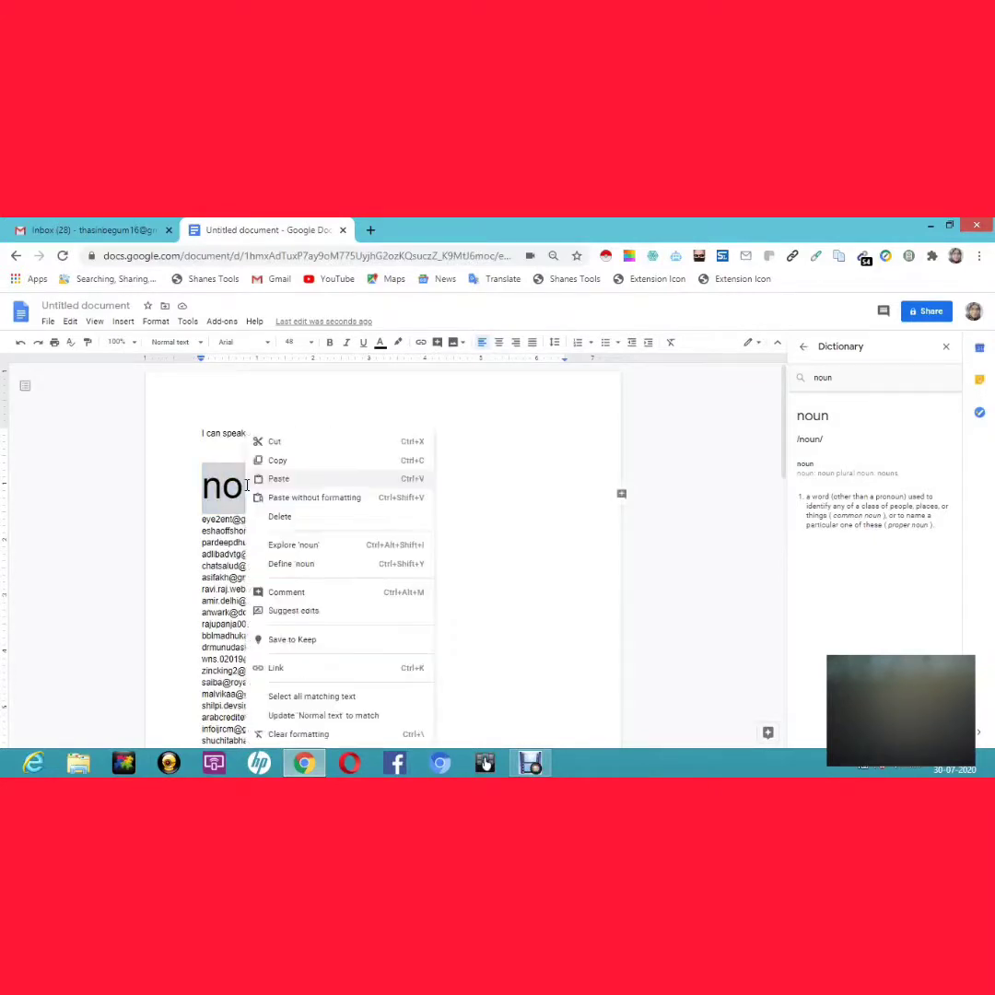
pyautogui.click(293, 546)
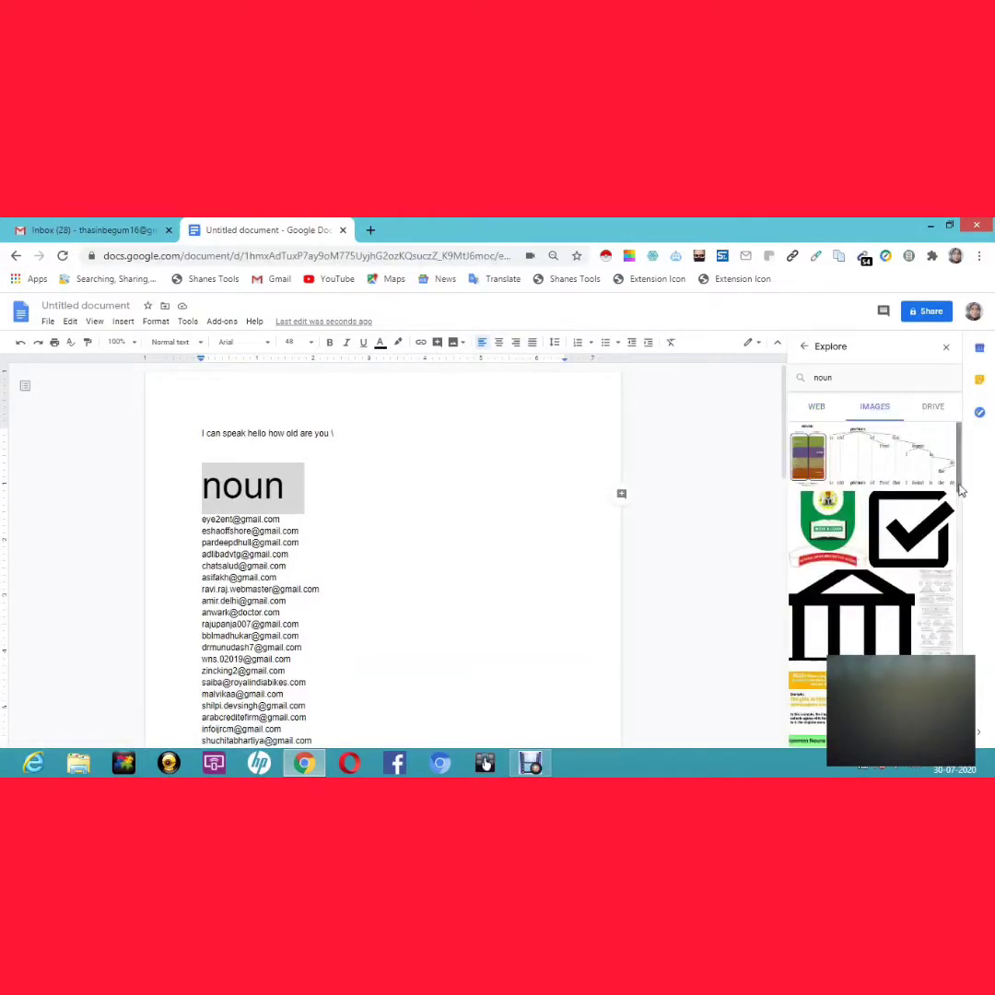
pyautogui.moveTo(961, 491); pyautogui.dragTo(982, 550)
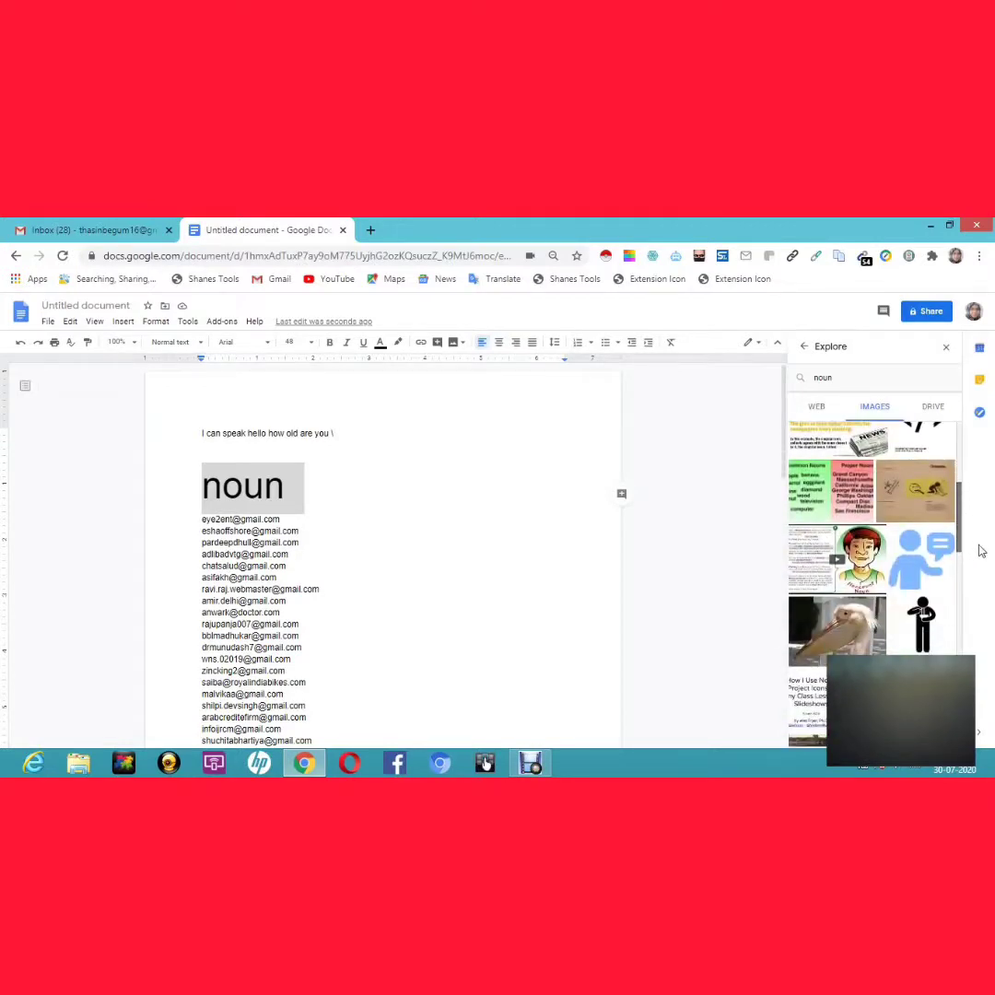
pyautogui.scroll(1, 961, 534)
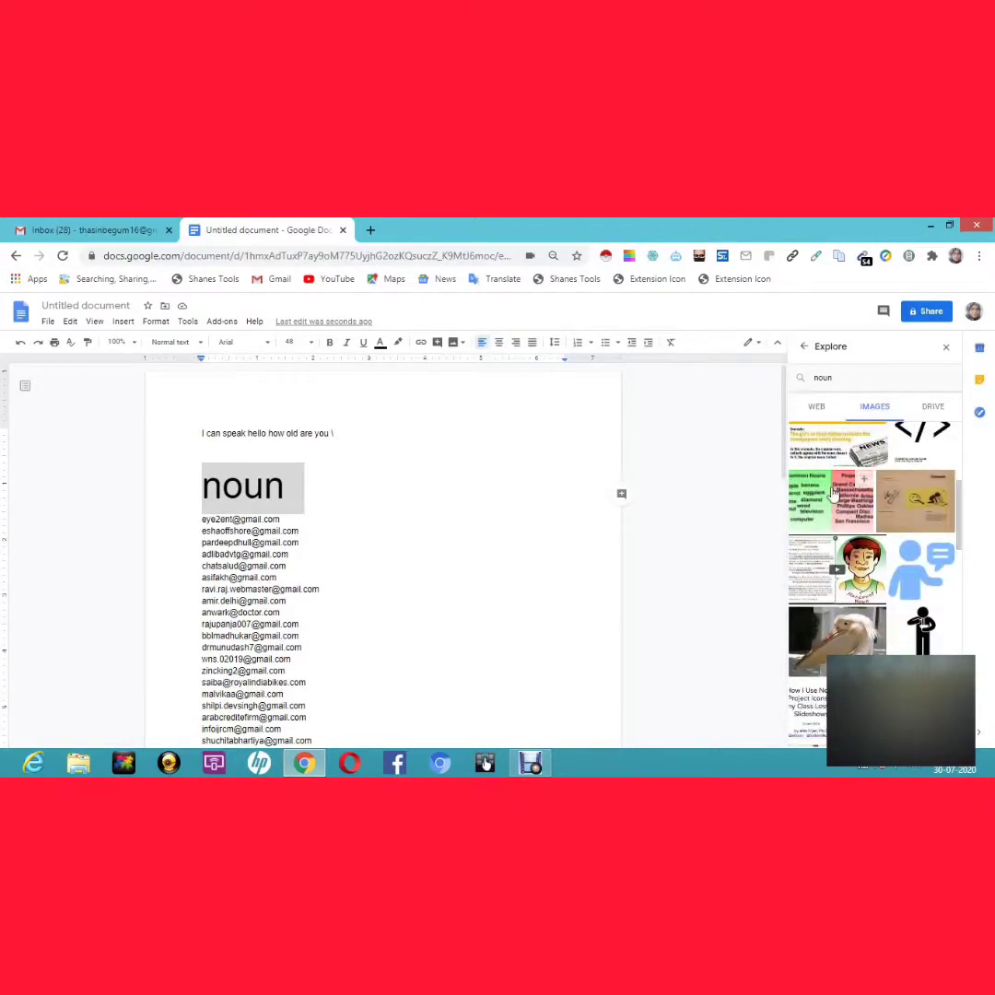
pyautogui.moveTo(834, 495); pyautogui.dragTo(541, 542)
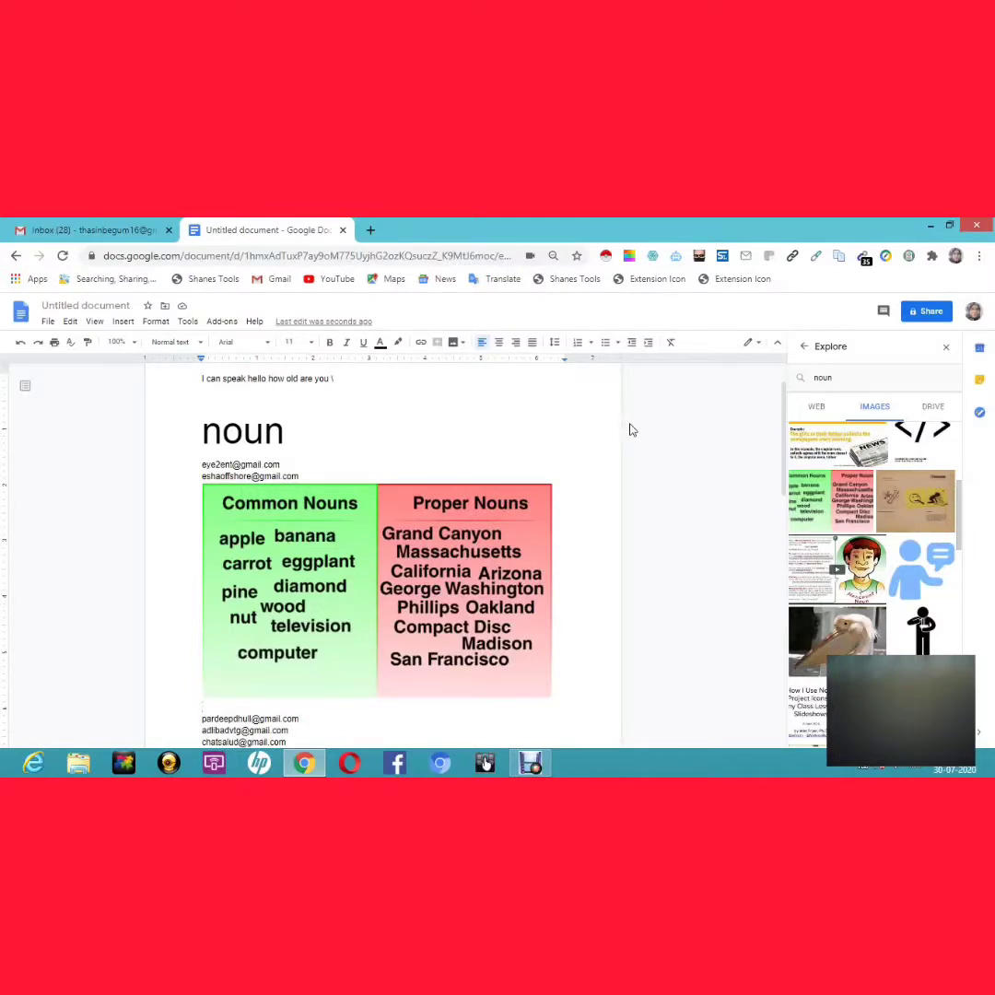
pyautogui.click(222, 322)
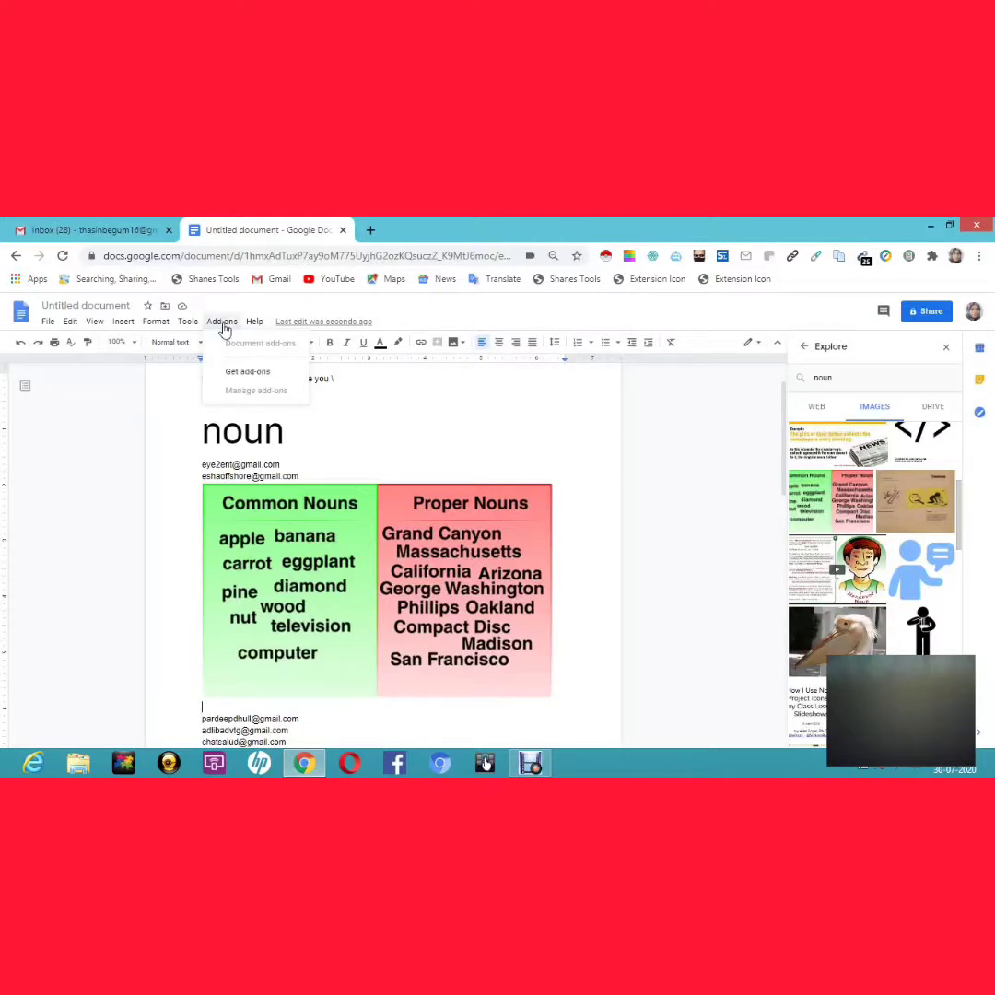
pyautogui.click(245, 372)
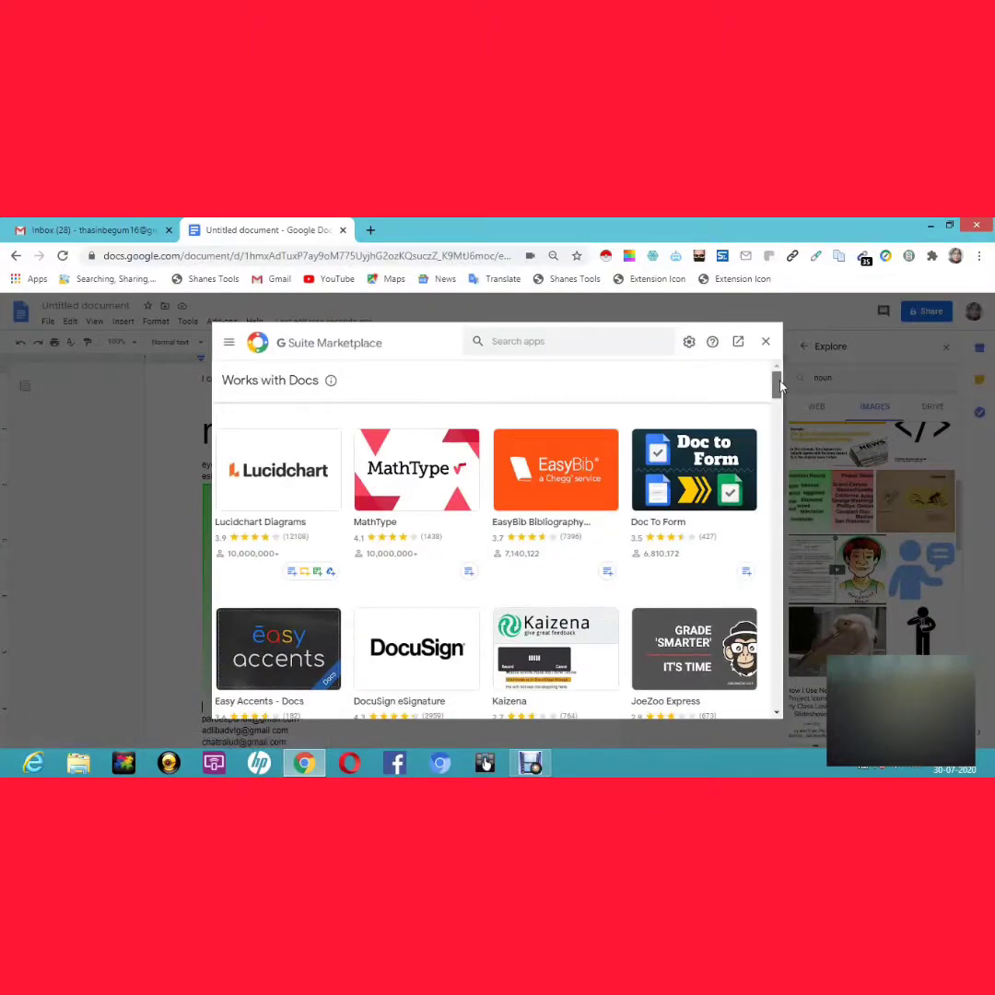
pyautogui.moveTo(779, 387); pyautogui.dragTo(787, 468)
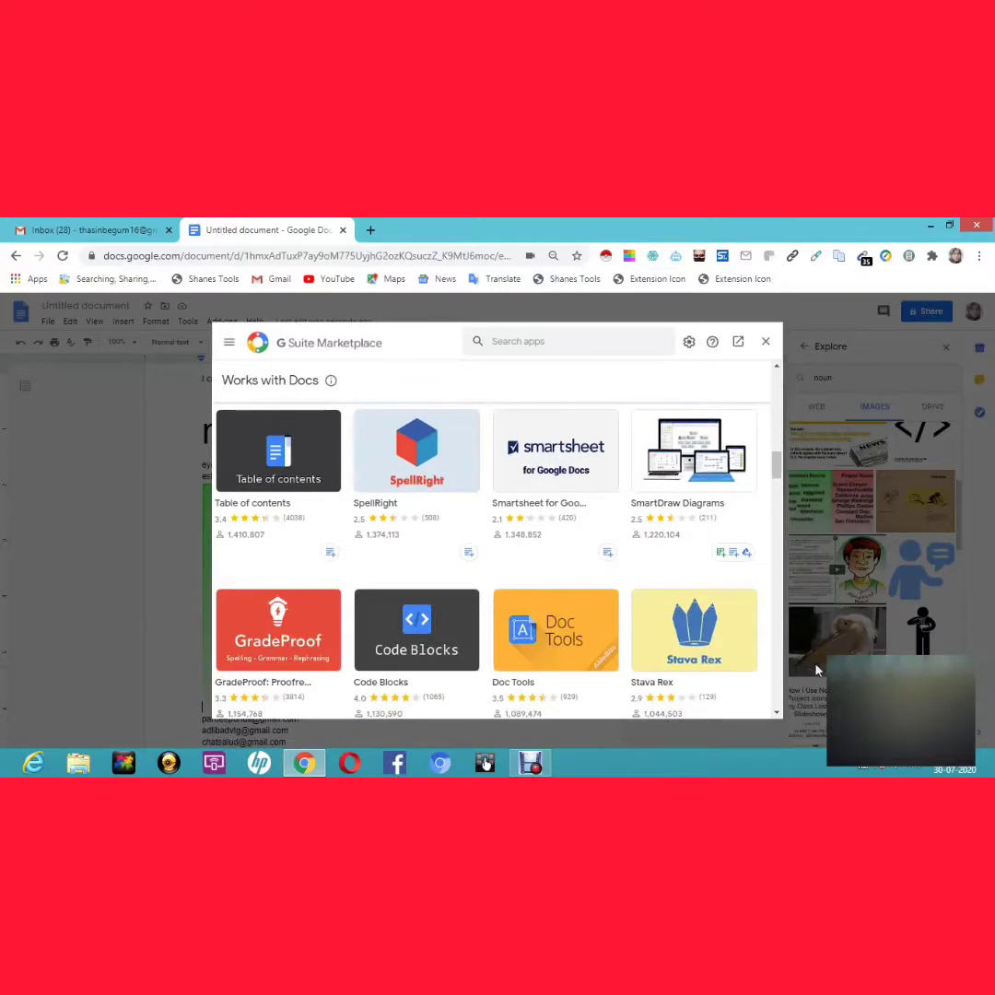
pyautogui.click(558, 652)
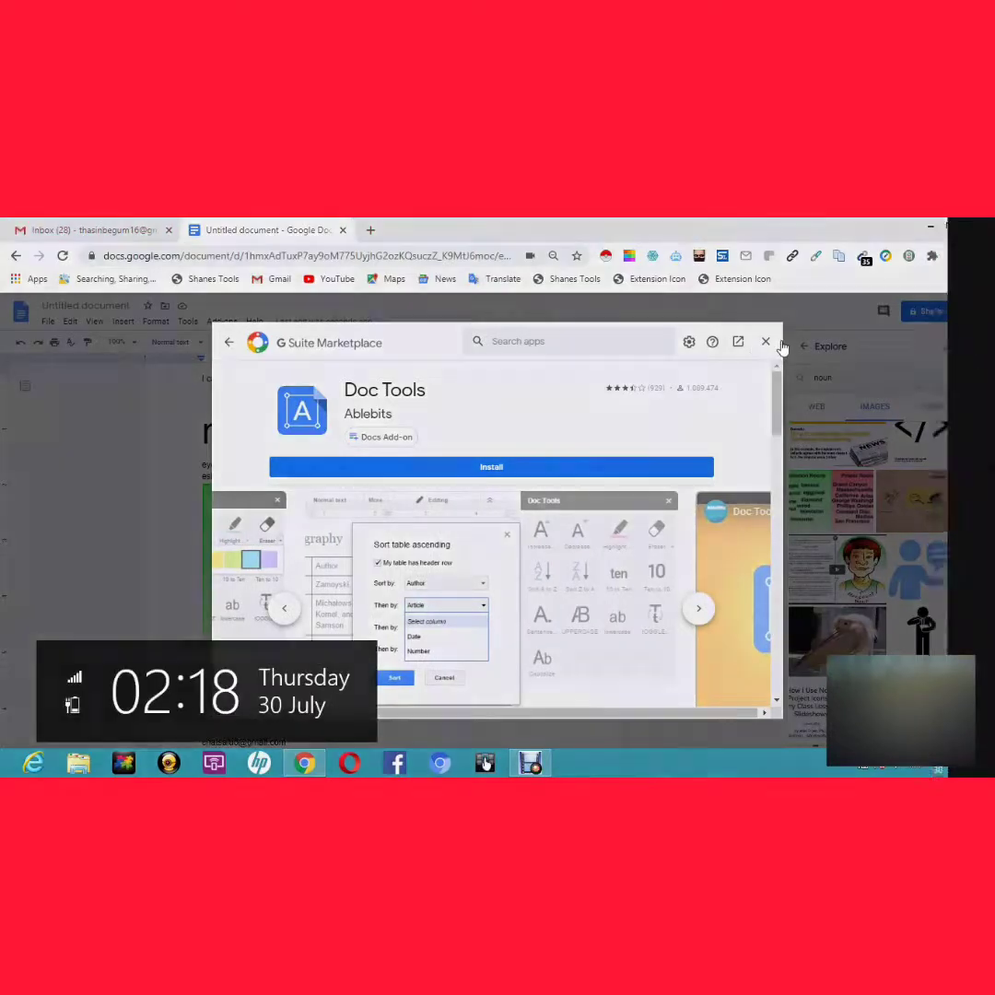
pyautogui.click(977, 493)
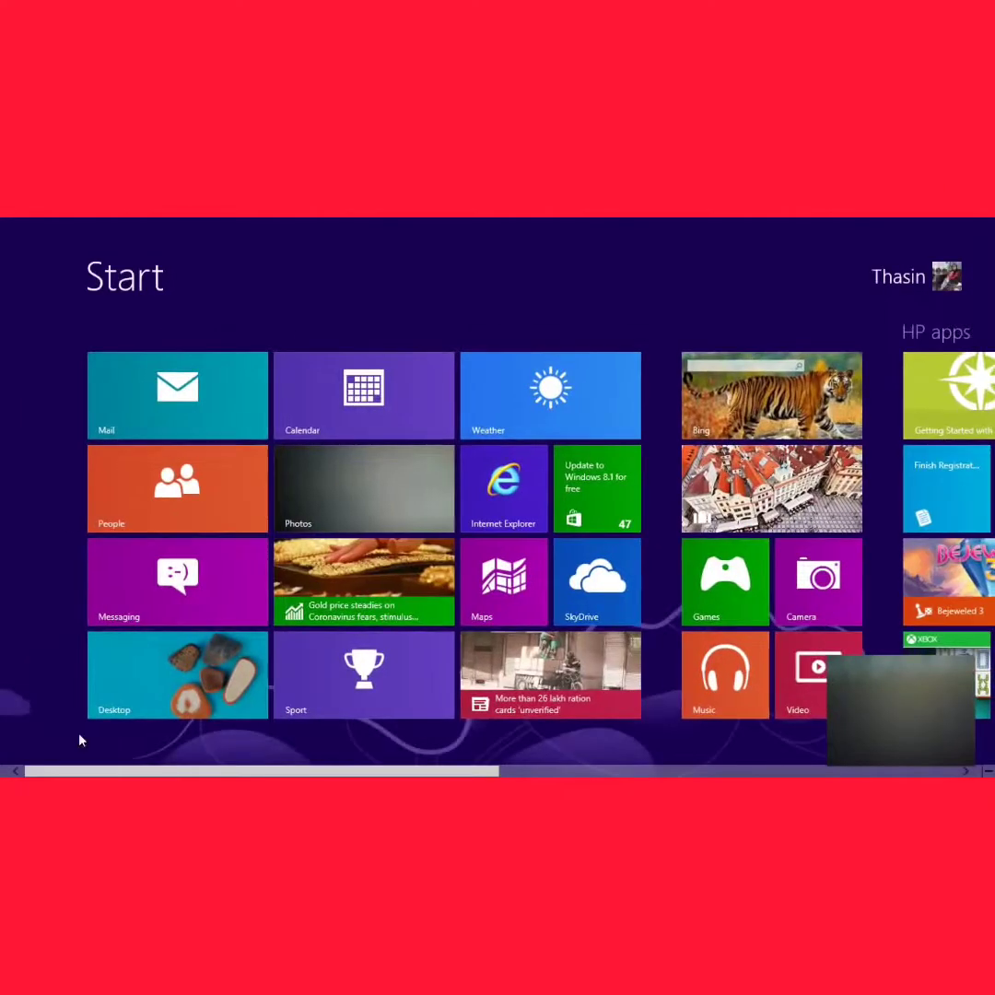
pyautogui.click(178, 670)
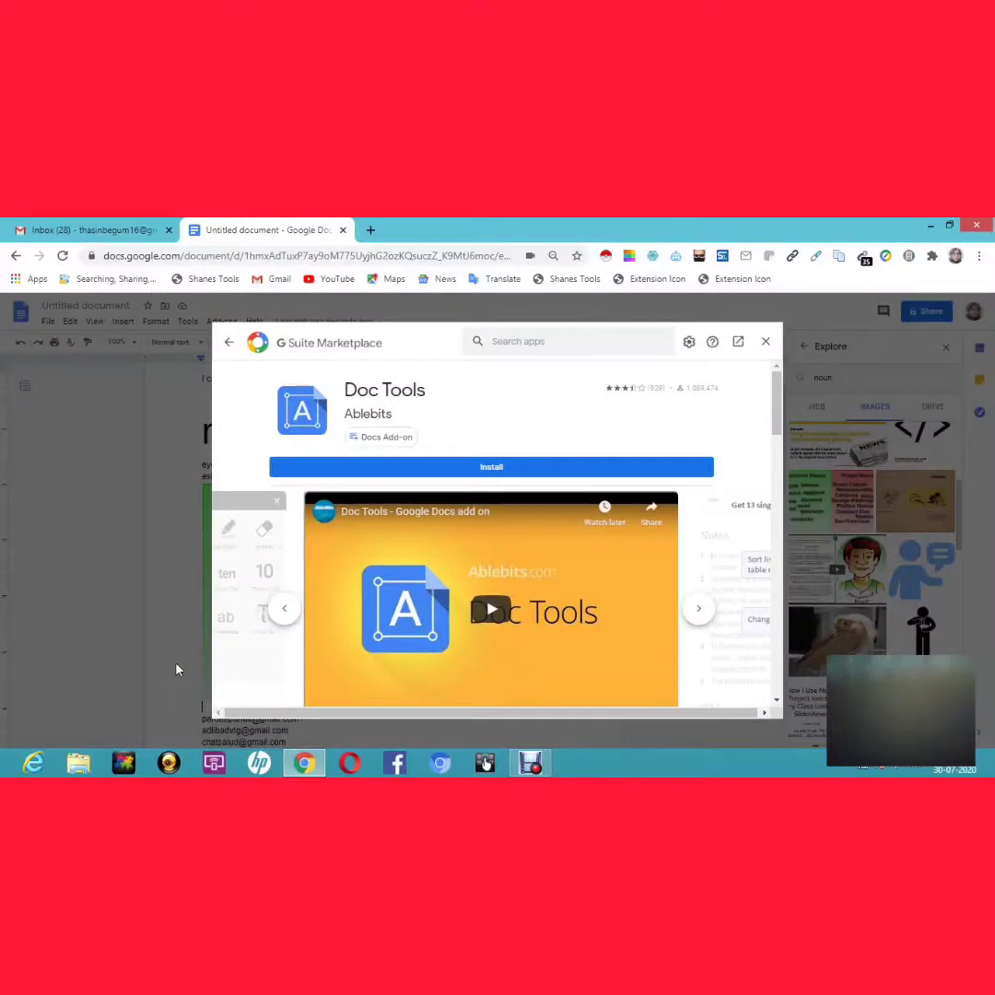
pyautogui.click(765, 343)
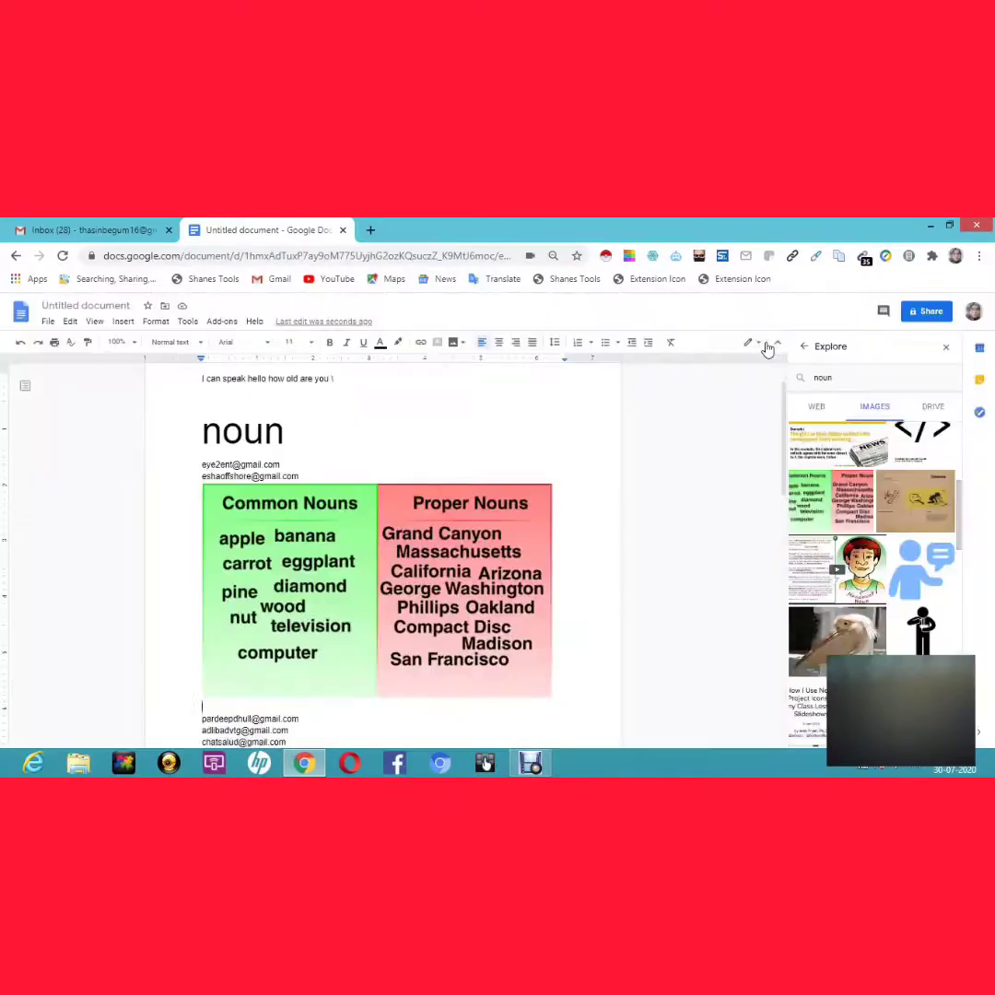
# - Dismiss the add-on menu and create a new document from the gallery's Recipe template
pyautogui.click(222, 322)
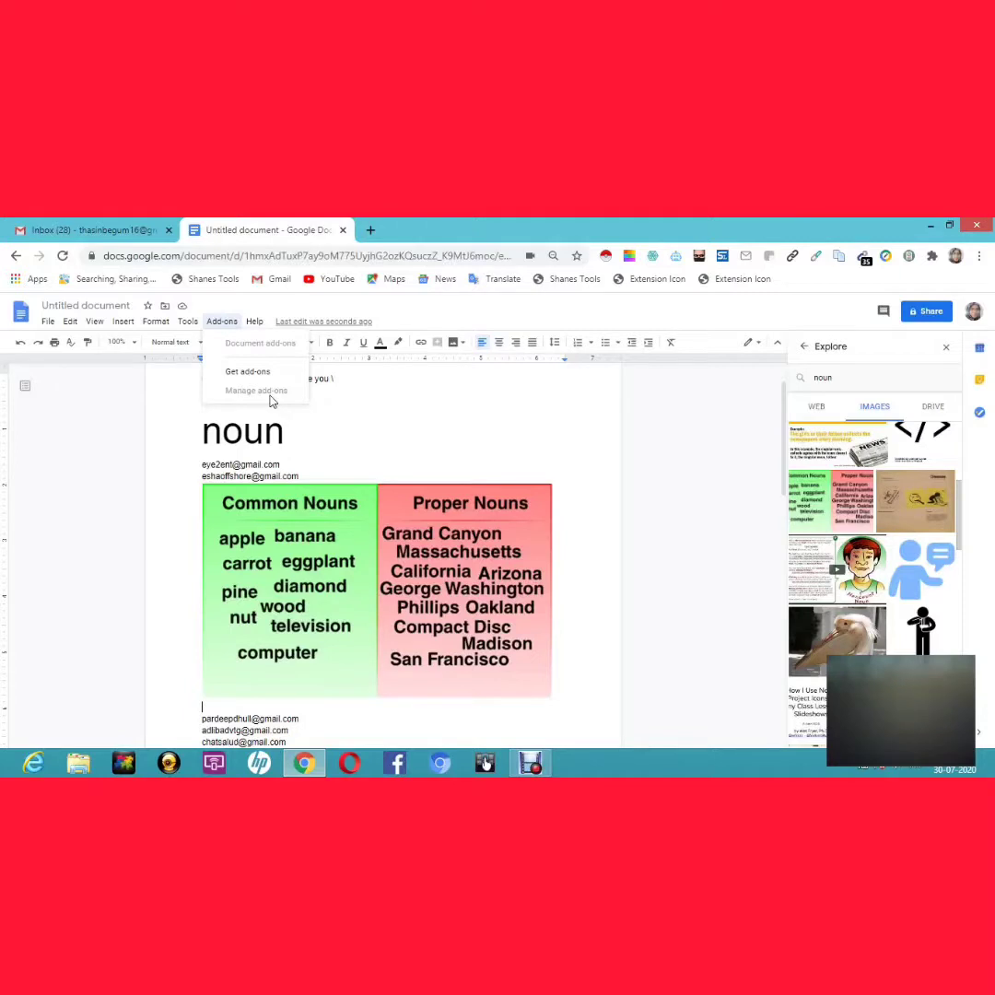
pyautogui.click(286, 431)
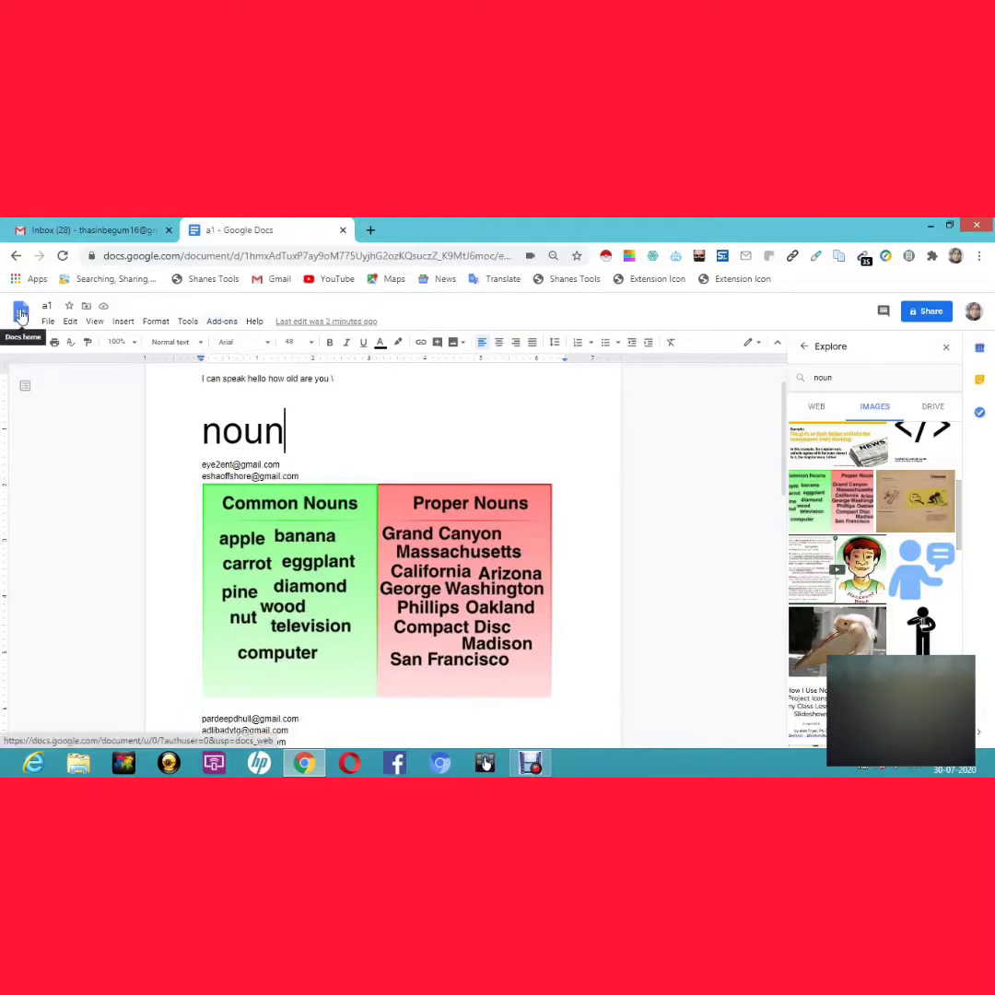
pyautogui.click(20, 316)
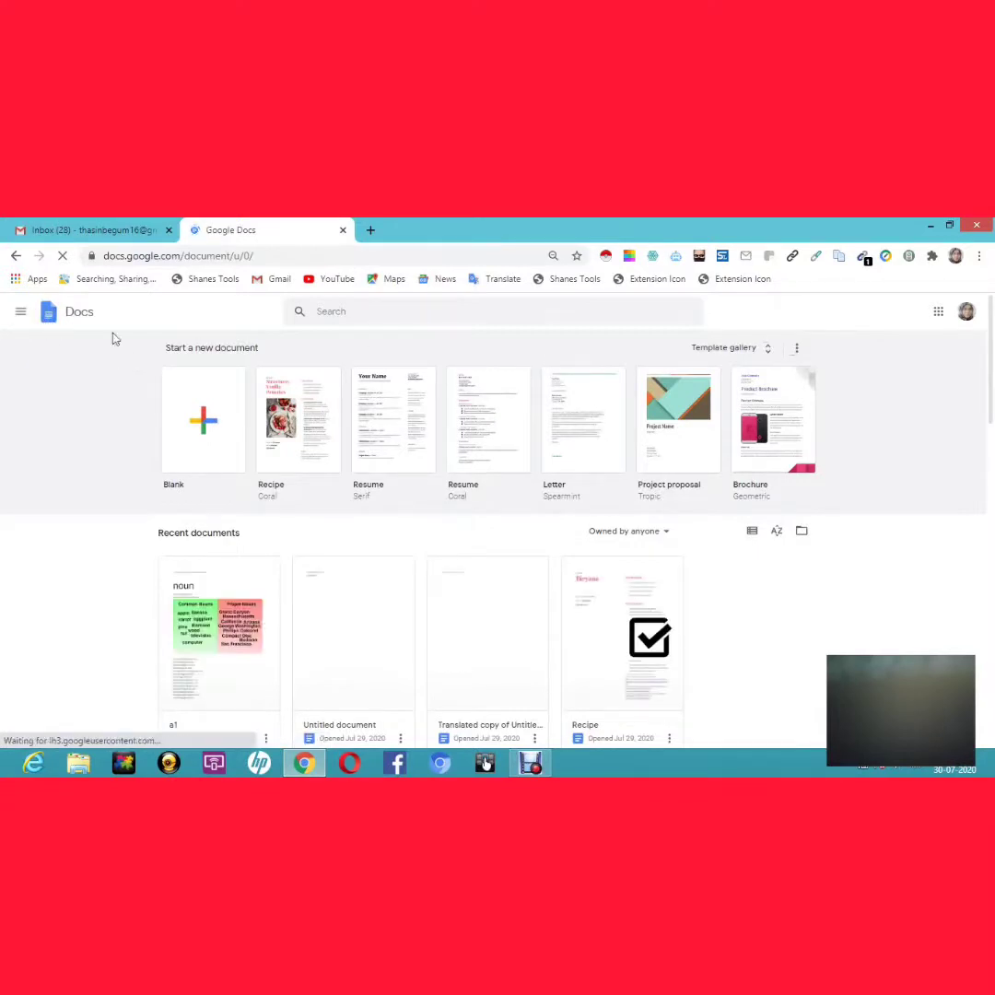
pyautogui.click(728, 348)
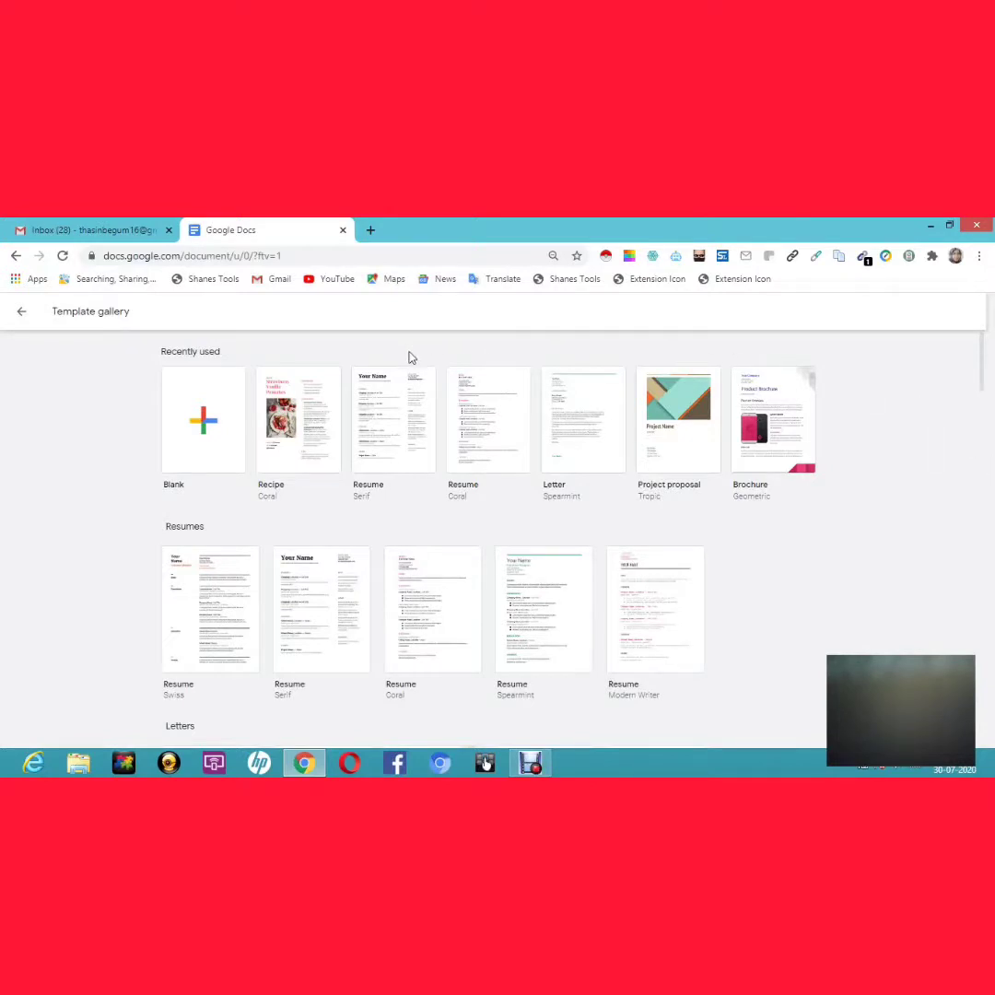
pyautogui.click(312, 458)
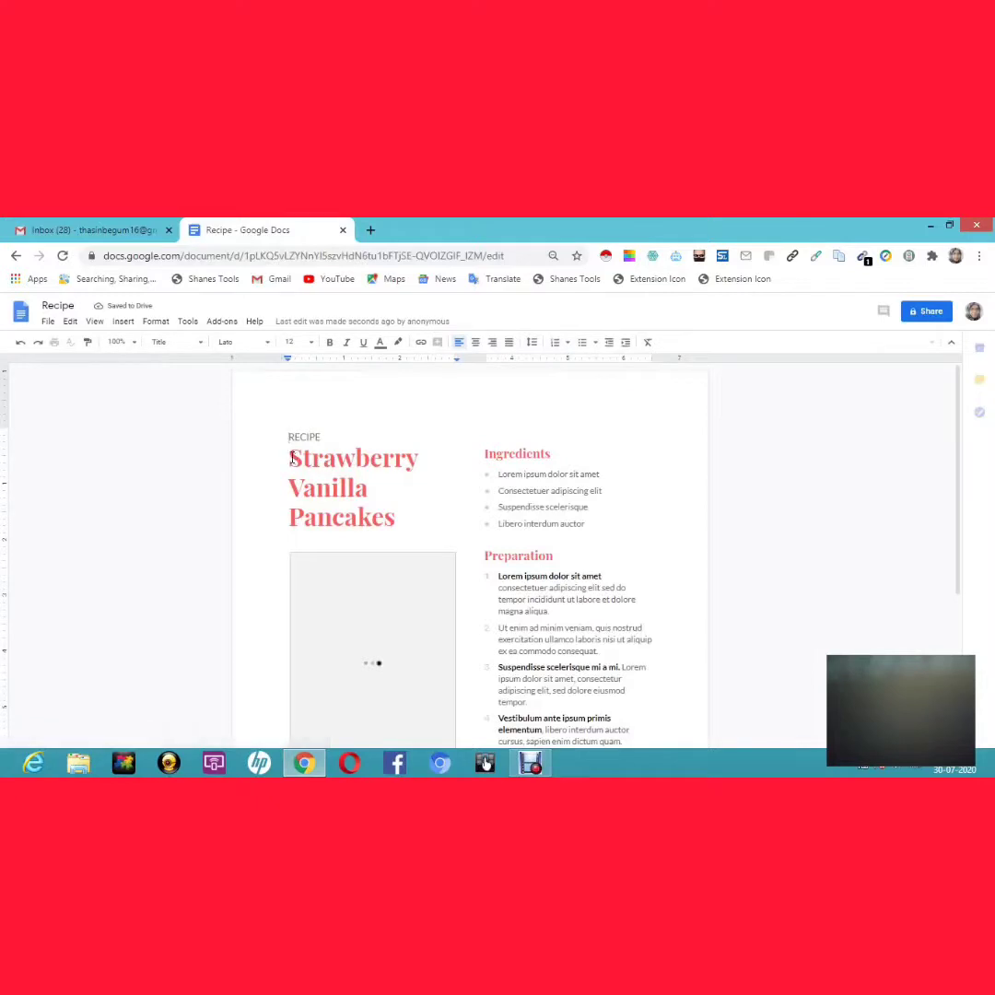
# - Replace the Strawberry Vanilla Pancakes title with 'Biryani' and delete the pancake photo
pyautogui.moveTo(291, 457); pyautogui.dragTo(407, 540)
pyautogui.scroll(-1, 407, 540)
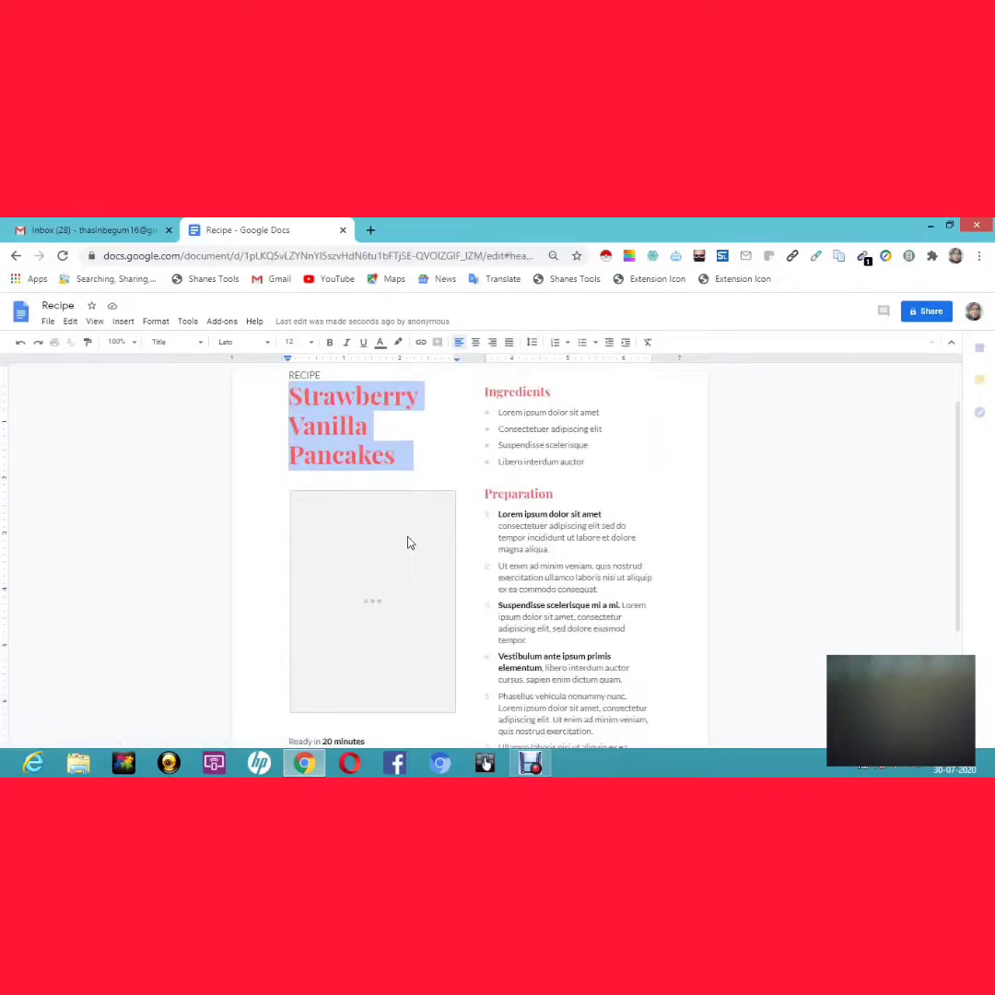
pyautogui.press('Delete')
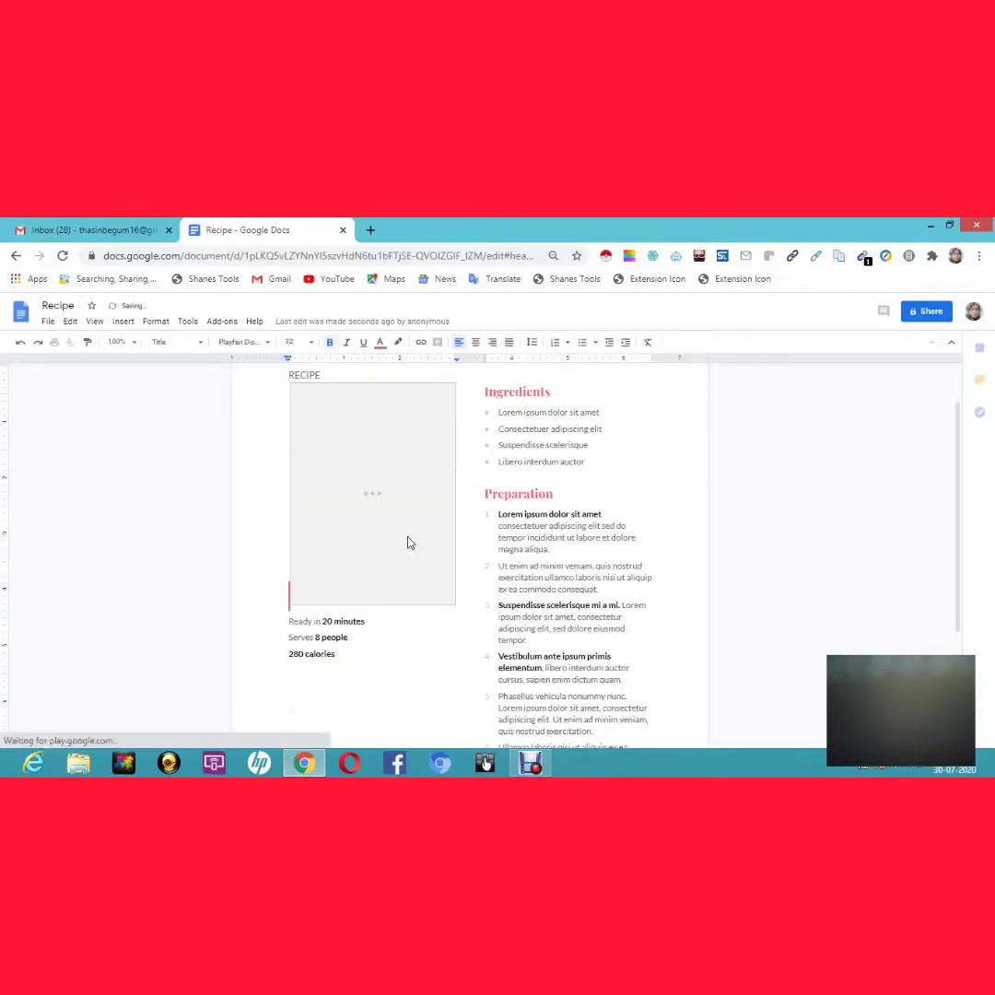
pyautogui.click(332, 372)
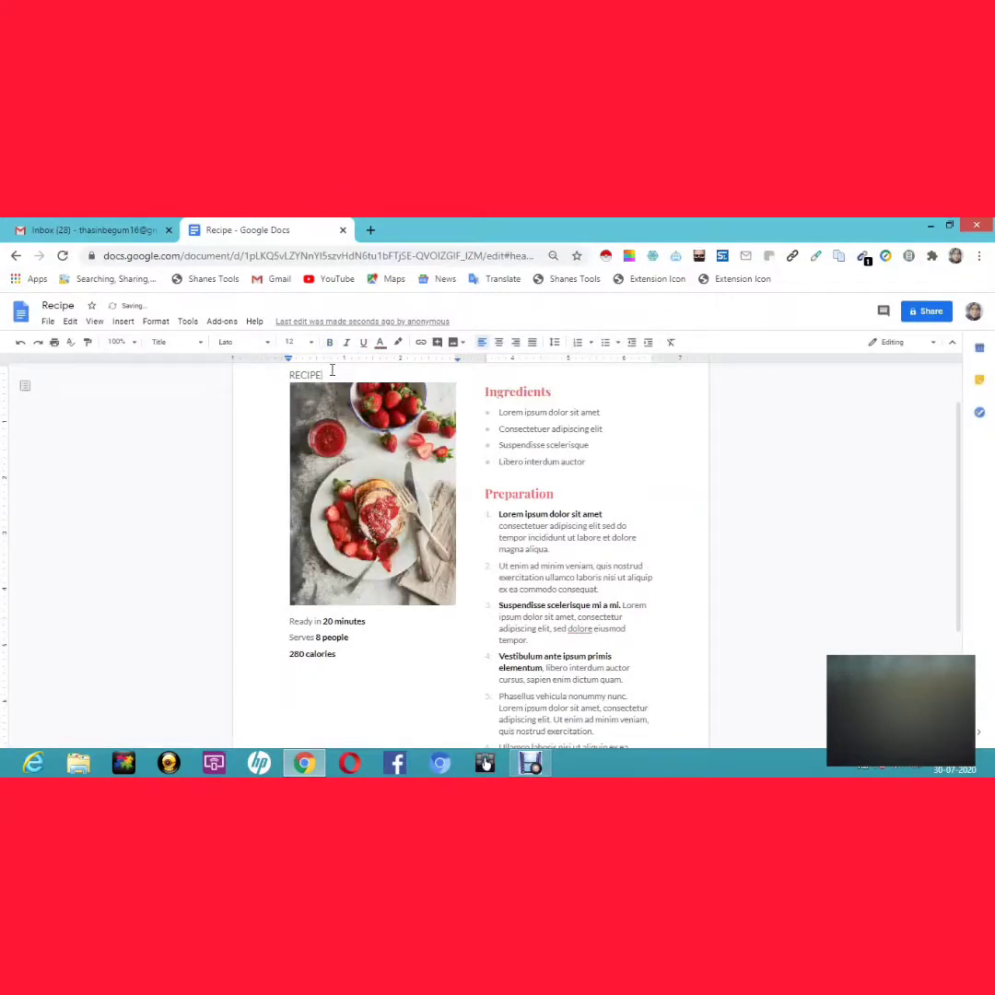
pyautogui.press('Return')
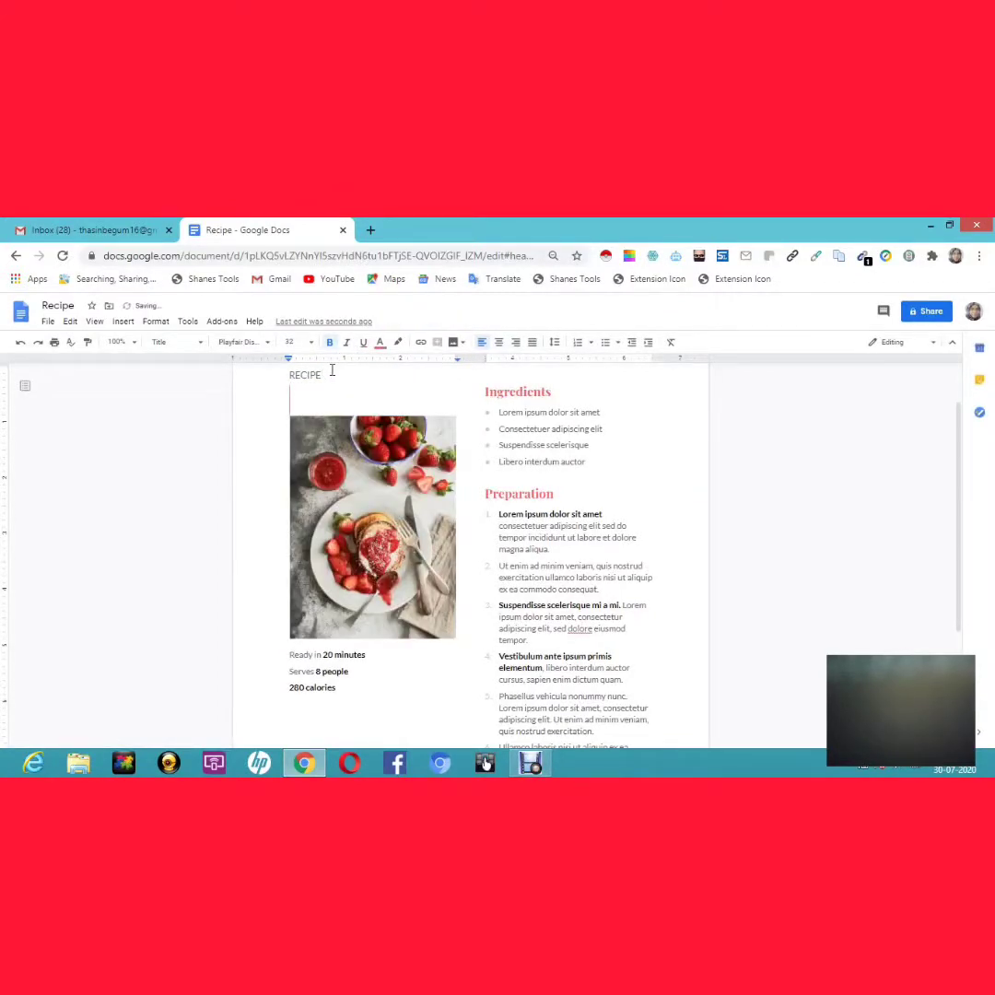
pyautogui.write('Biryan')
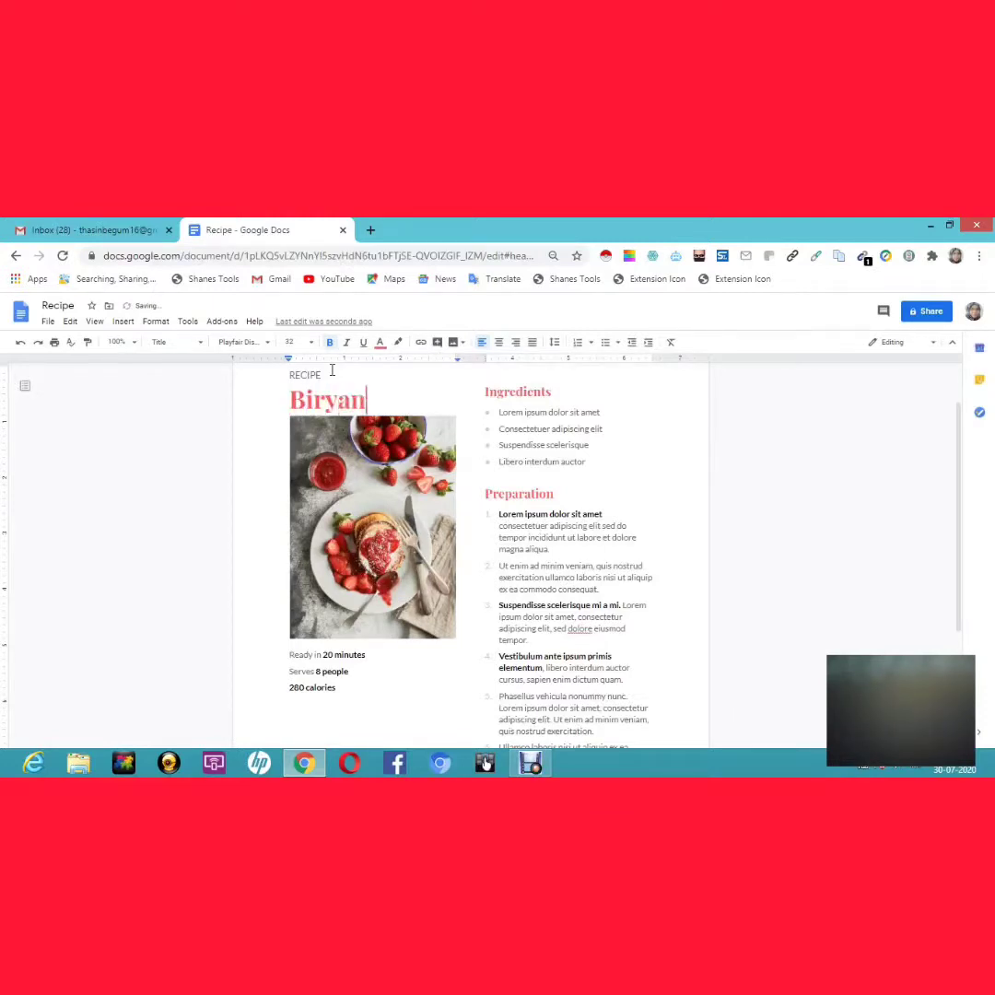
pyautogui.write('o')
pyautogui.press('BackSpace')
pyautogui.write('i')
pyautogui.click(369, 451)
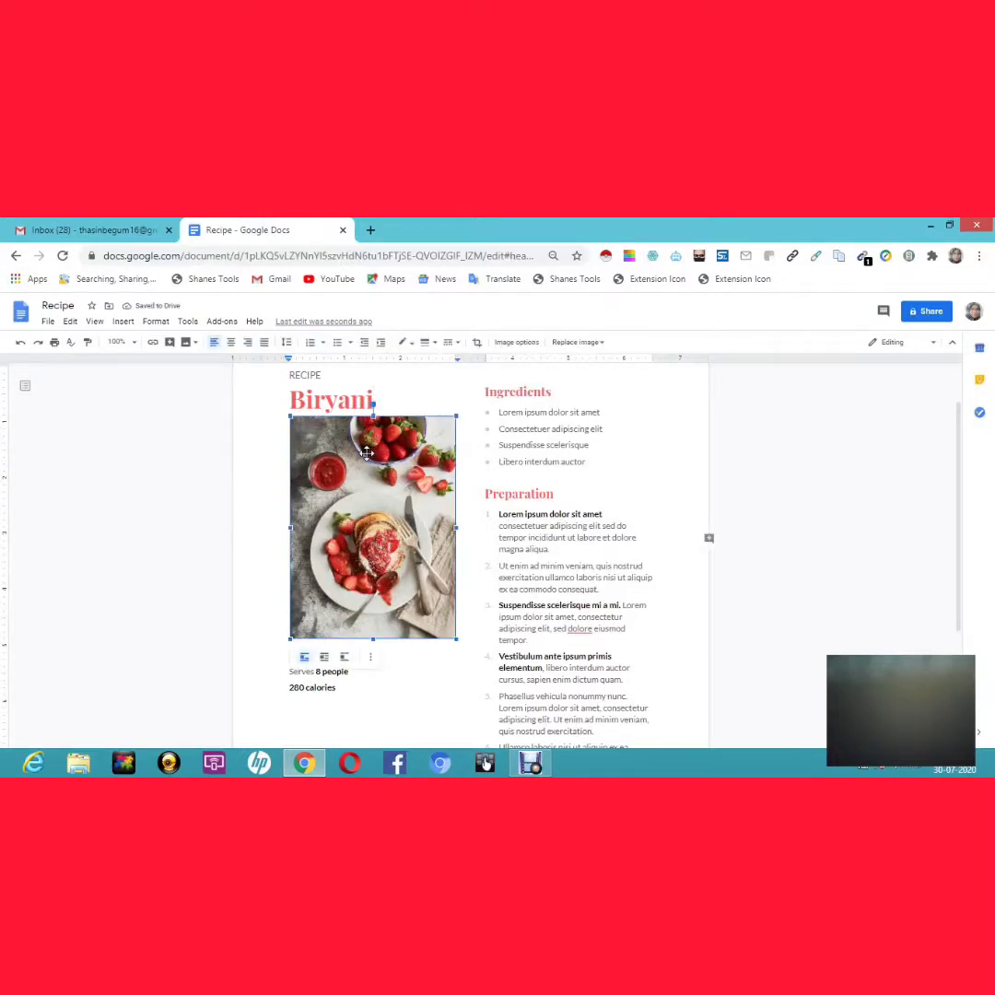
pyautogui.press('Delete')
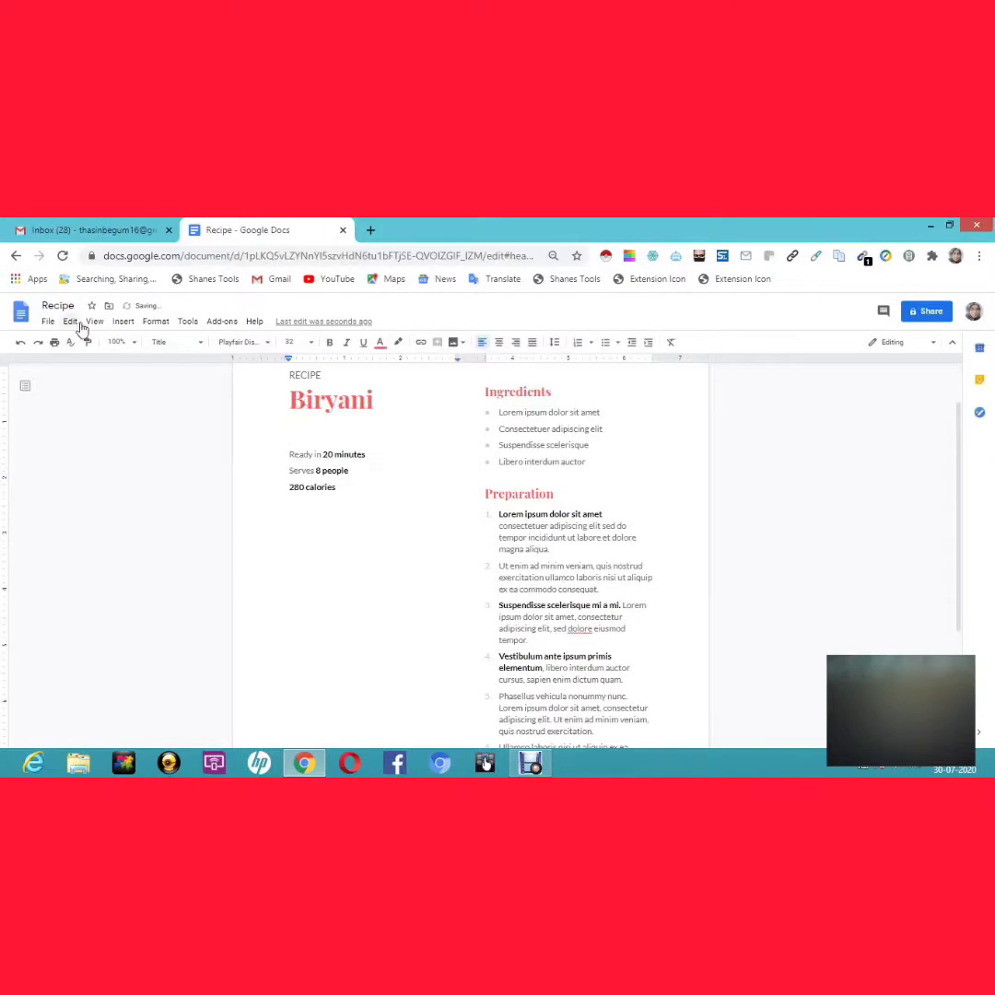
pyautogui.click(123, 322)
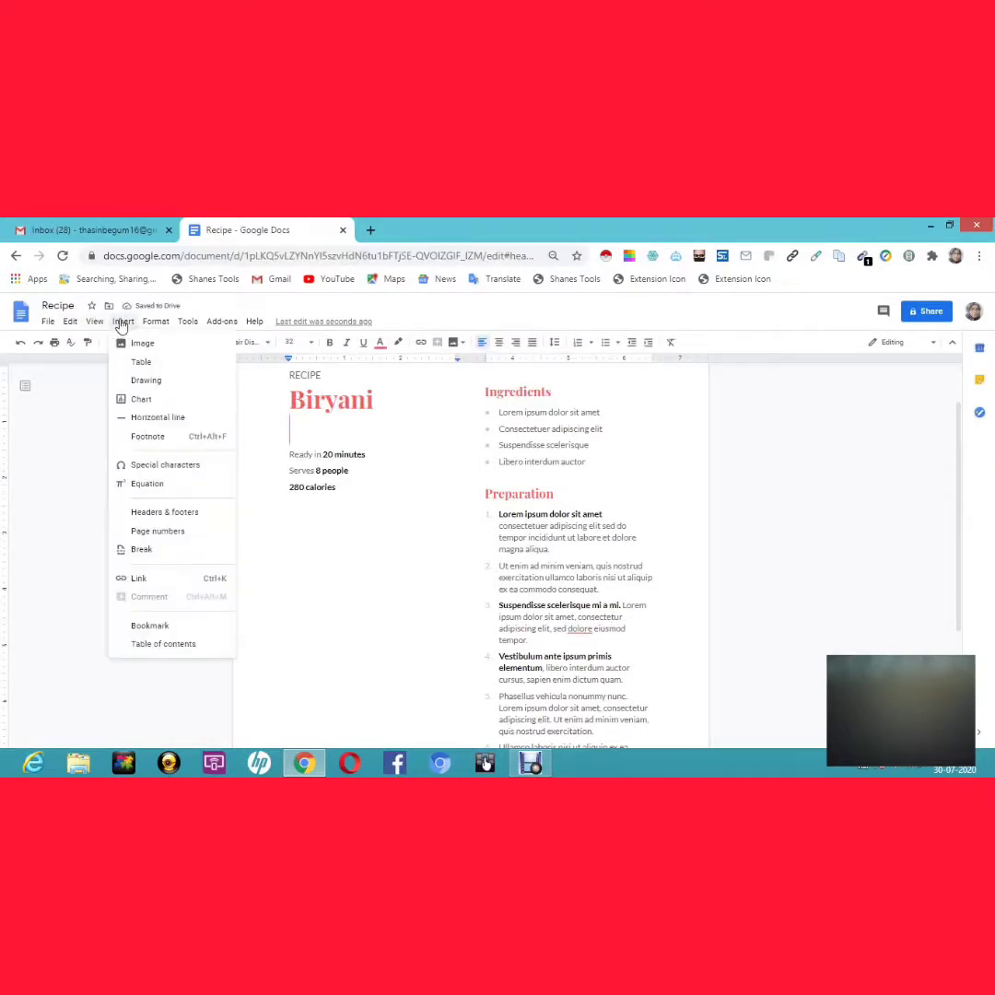
pyautogui.moveTo(141, 350)
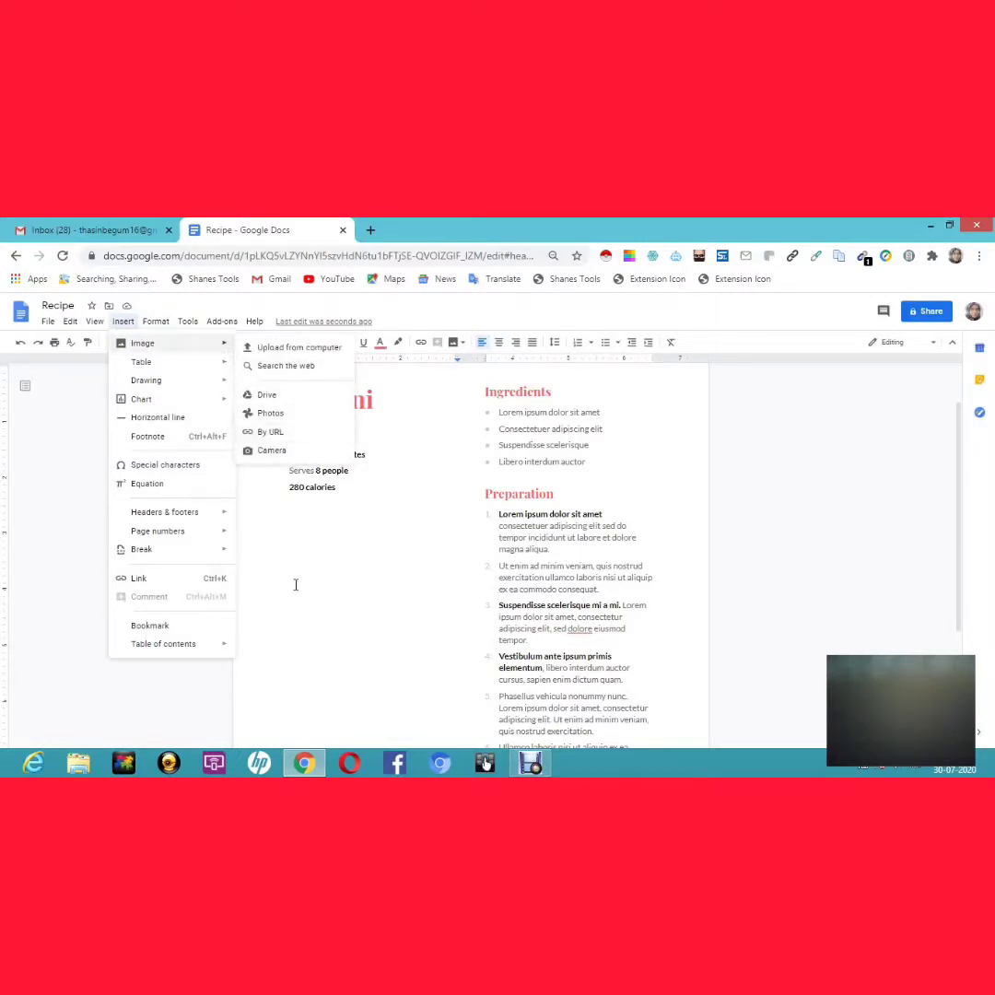
pyautogui.click(390, 521)
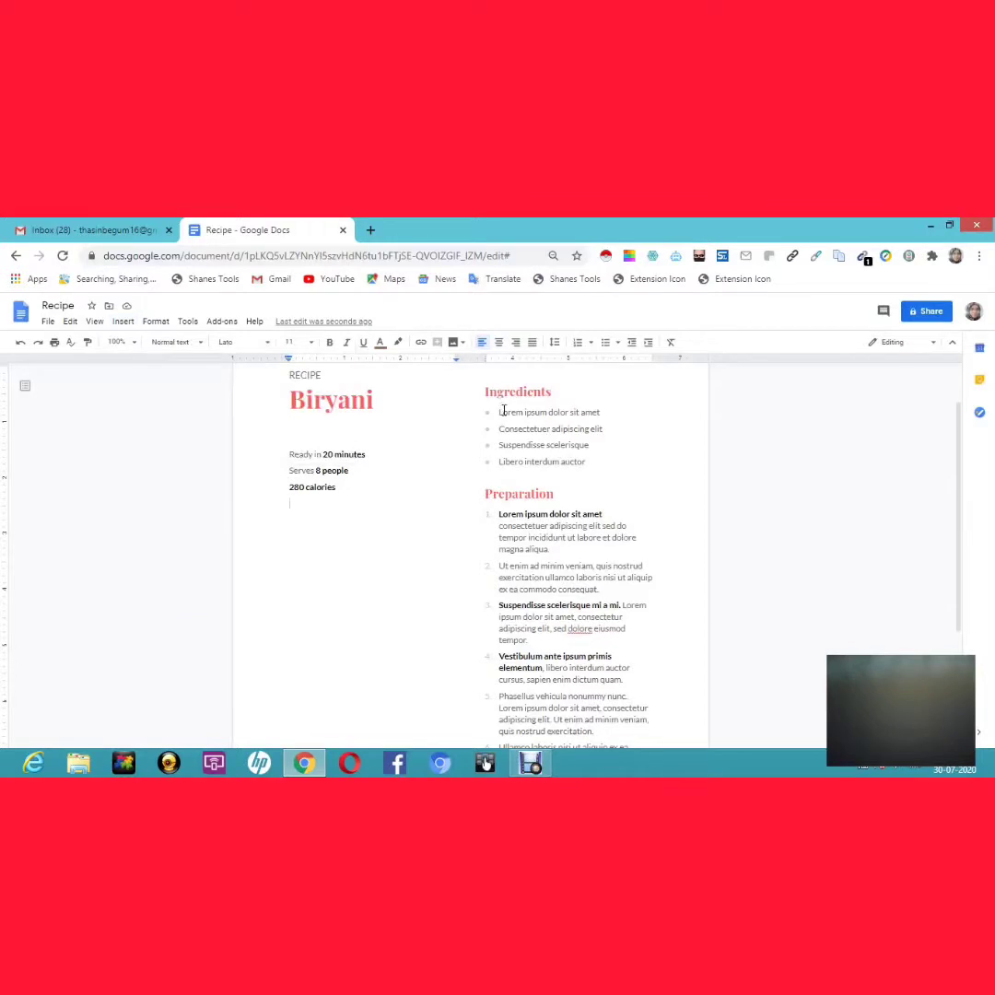
# - Delete the recipe's first ingredient line
pyautogui.moveTo(501, 412); pyautogui.dragTo(602, 480)
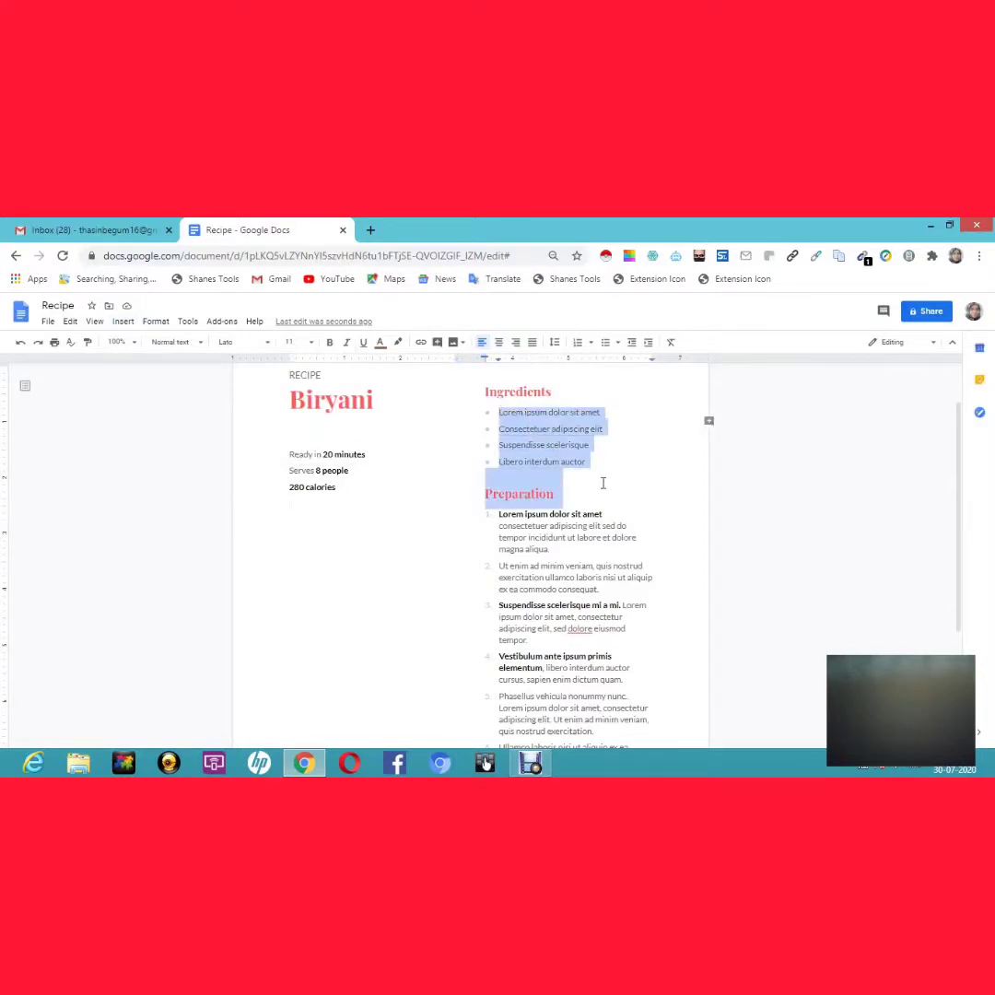
pyautogui.click(620, 444)
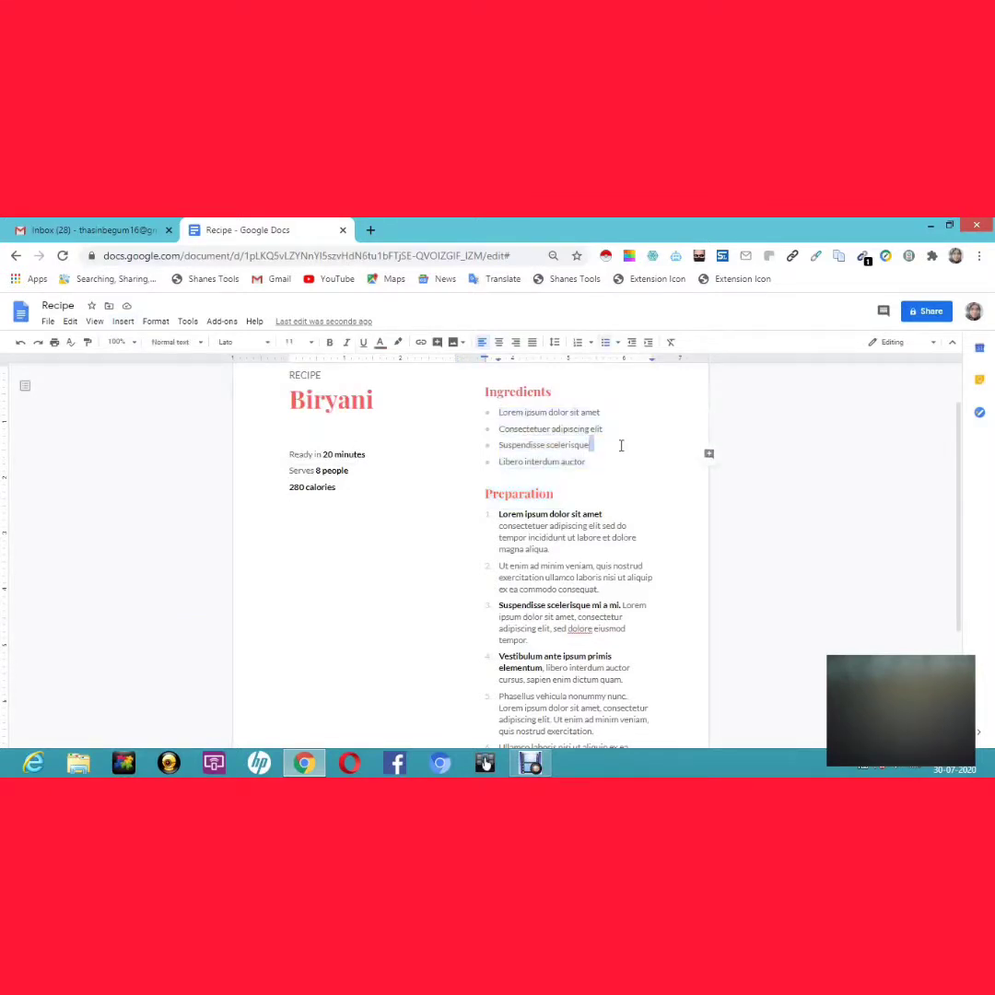
pyautogui.click(611, 415)
pyautogui.press('BackSpace')
pyautogui.press('BackSpace')
pyautogui.press('BackSpace')
pyautogui.press('BackSpace')
pyautogui.press('BackSpace')
pyautogui.press('BackSpace')
pyautogui.press('BackSpace')
pyautogui.press('BackSpace')
pyautogui.press('BackSpace')
pyautogui.press('BackSpace')
pyautogui.press('BackSpace')
pyautogui.press('BackSpace')
pyautogui.press('BackSpace')
pyautogui.press('BackSpace')
pyautogui.press('BackSpace')
pyautogui.press('BackSpace')
pyautogui.press('BackSpace')
pyautogui.press('BackSpace')
pyautogui.press('BackSpace')
pyautogui.press('BackSpace')
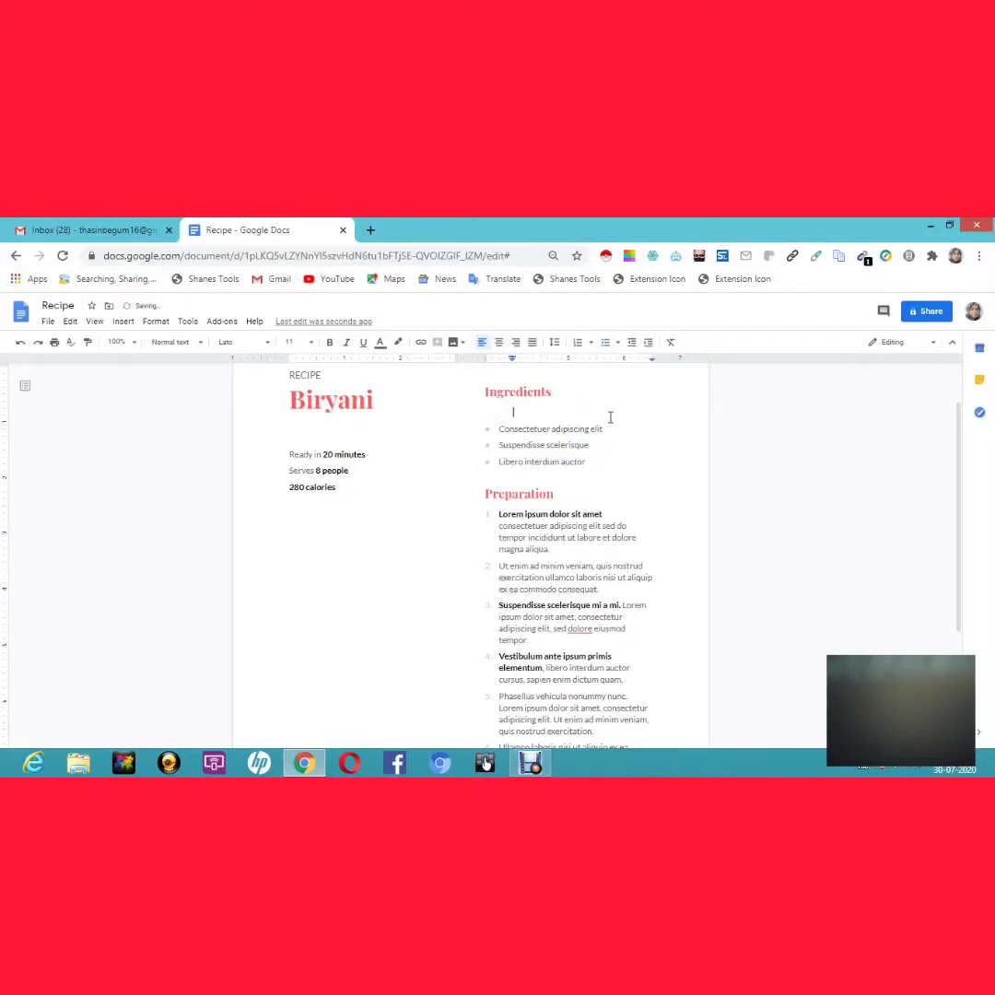
# - Add lines 'hel', 'hgghjs' and 'bm' under Ingredients, then return to the Docs home page
pyautogui.write('hel')
pyautogui.press('Return')
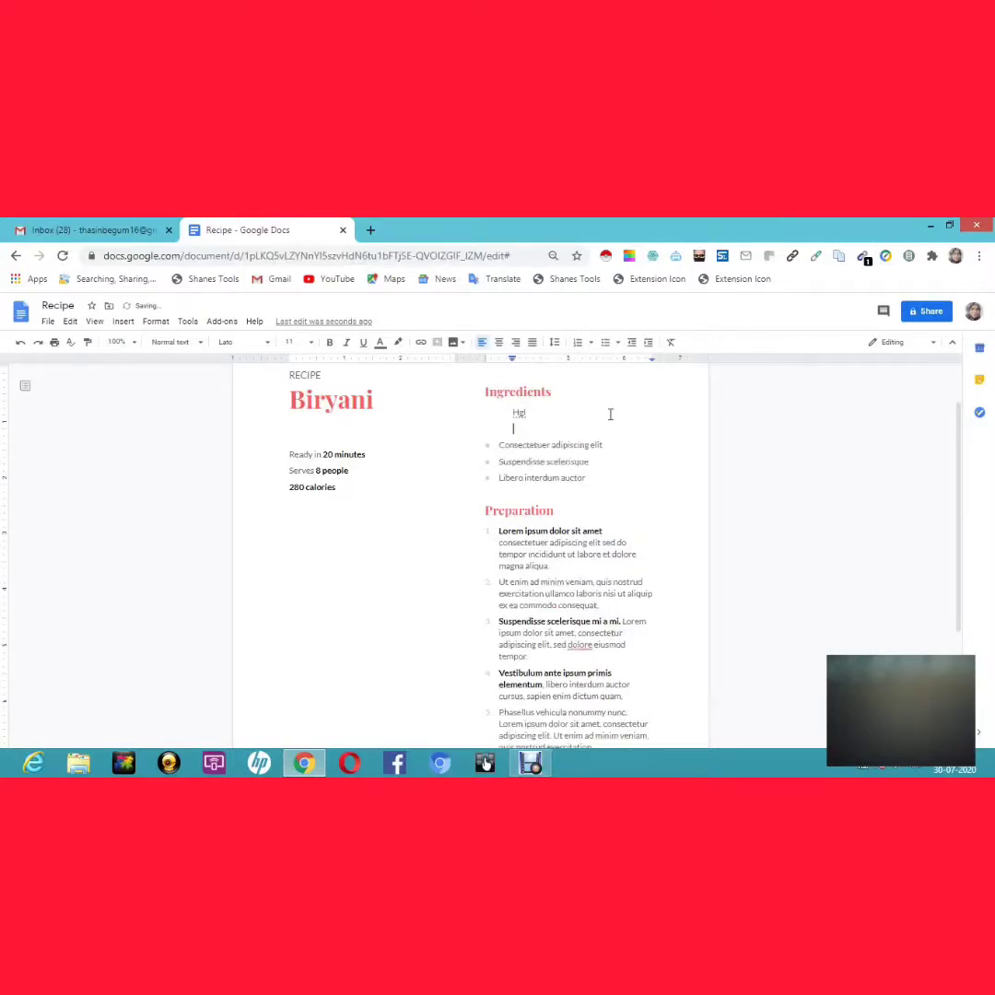
pyautogui.press('Return')
pyautogui.write('hgghjs')
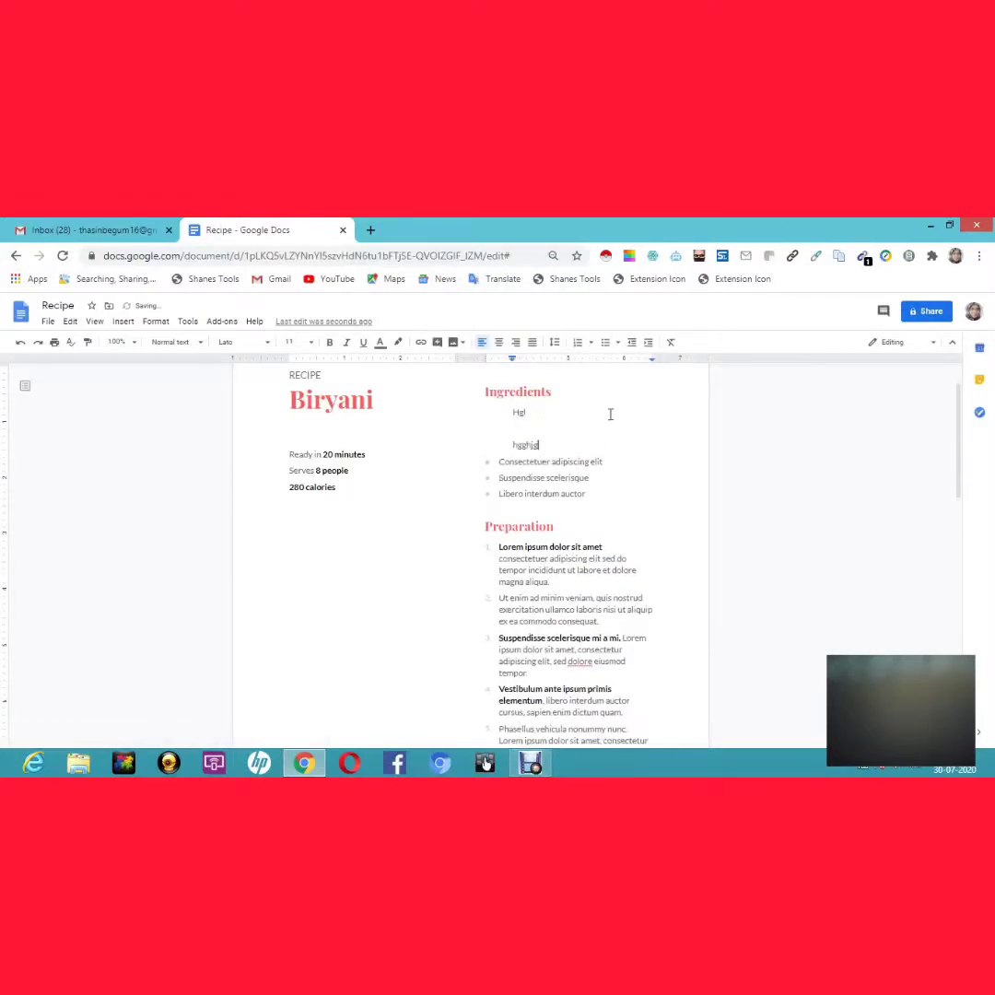
pyautogui.press('Return')
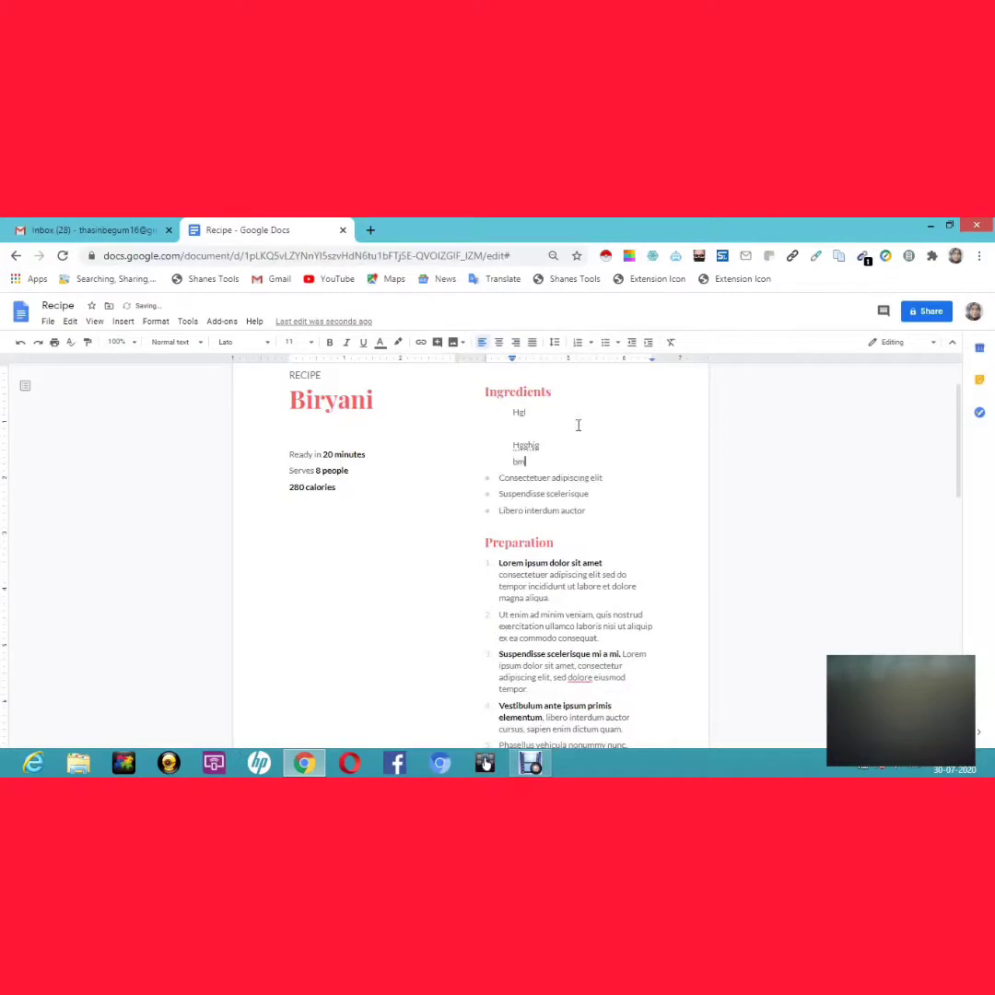
pyautogui.write('bm')
pyautogui.click(18, 314)
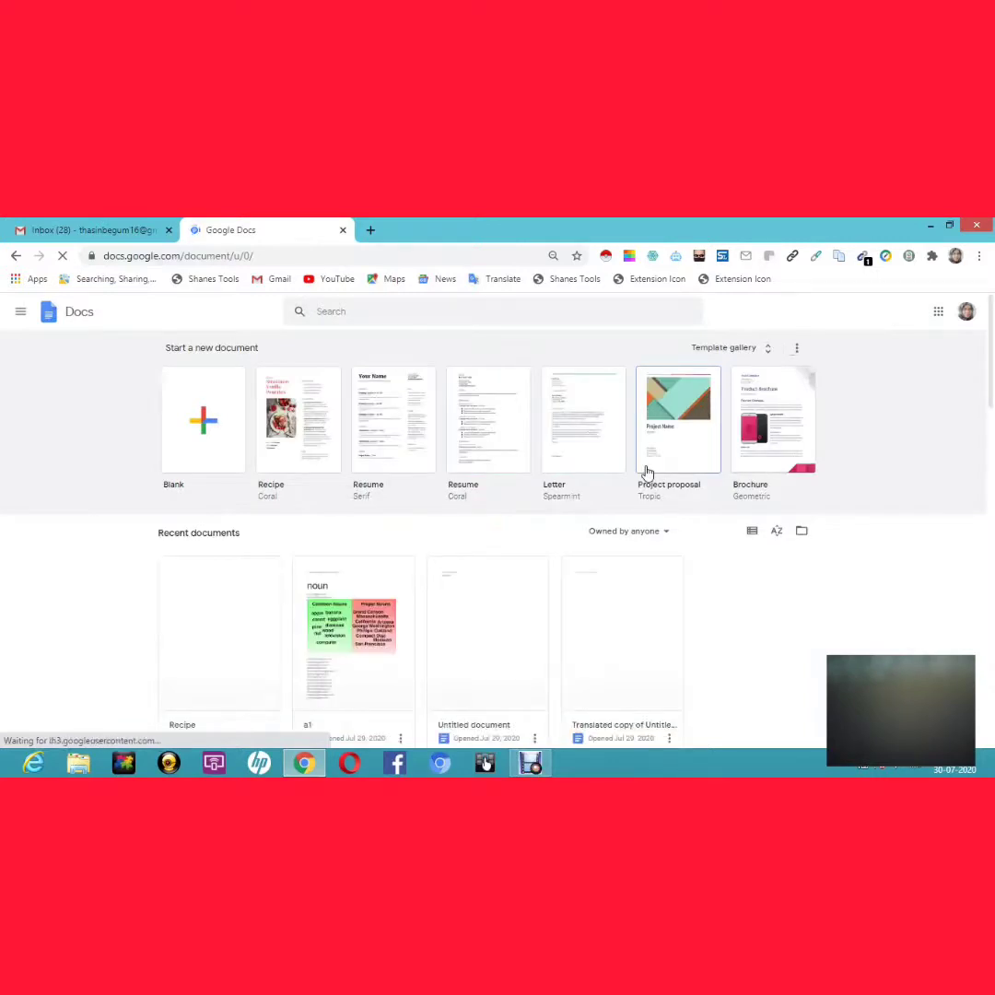
# - Create a Resume document from the Coral template, then go back to the Docs home page
pyautogui.click(481, 425)
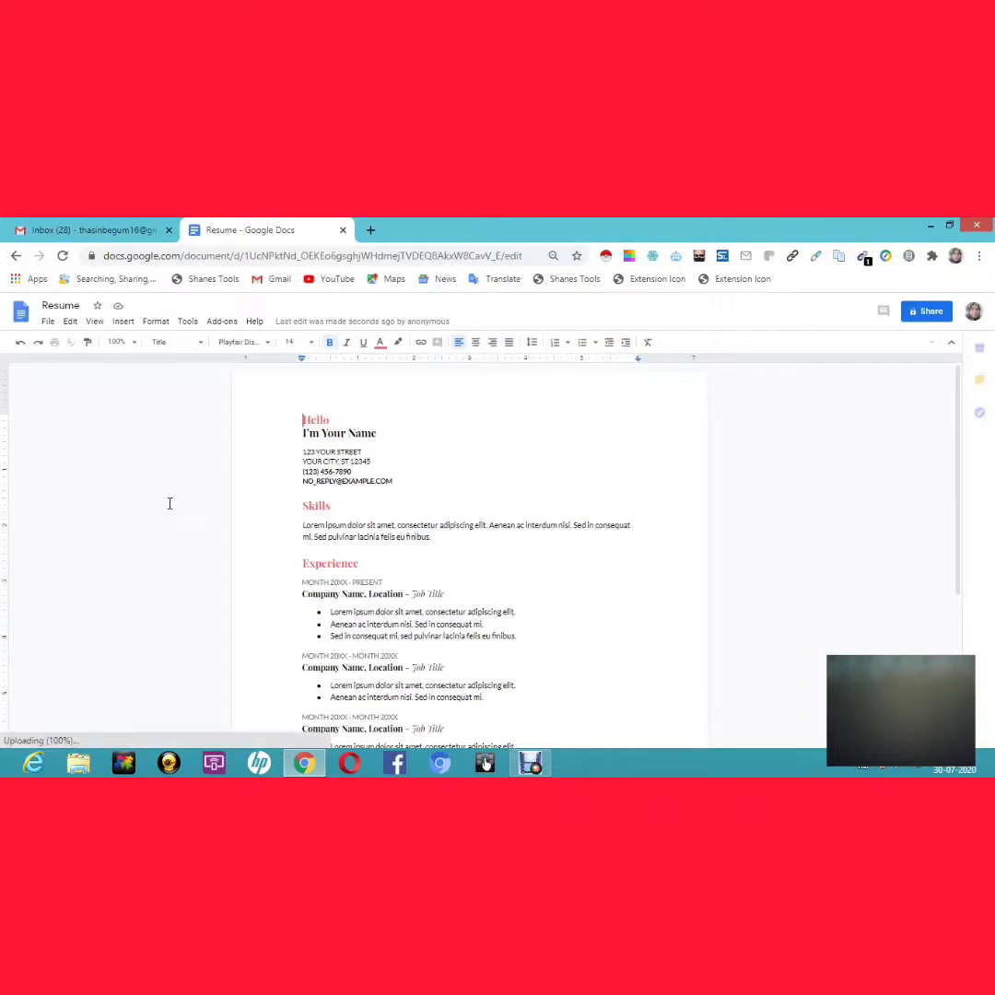
pyautogui.click(19, 318)
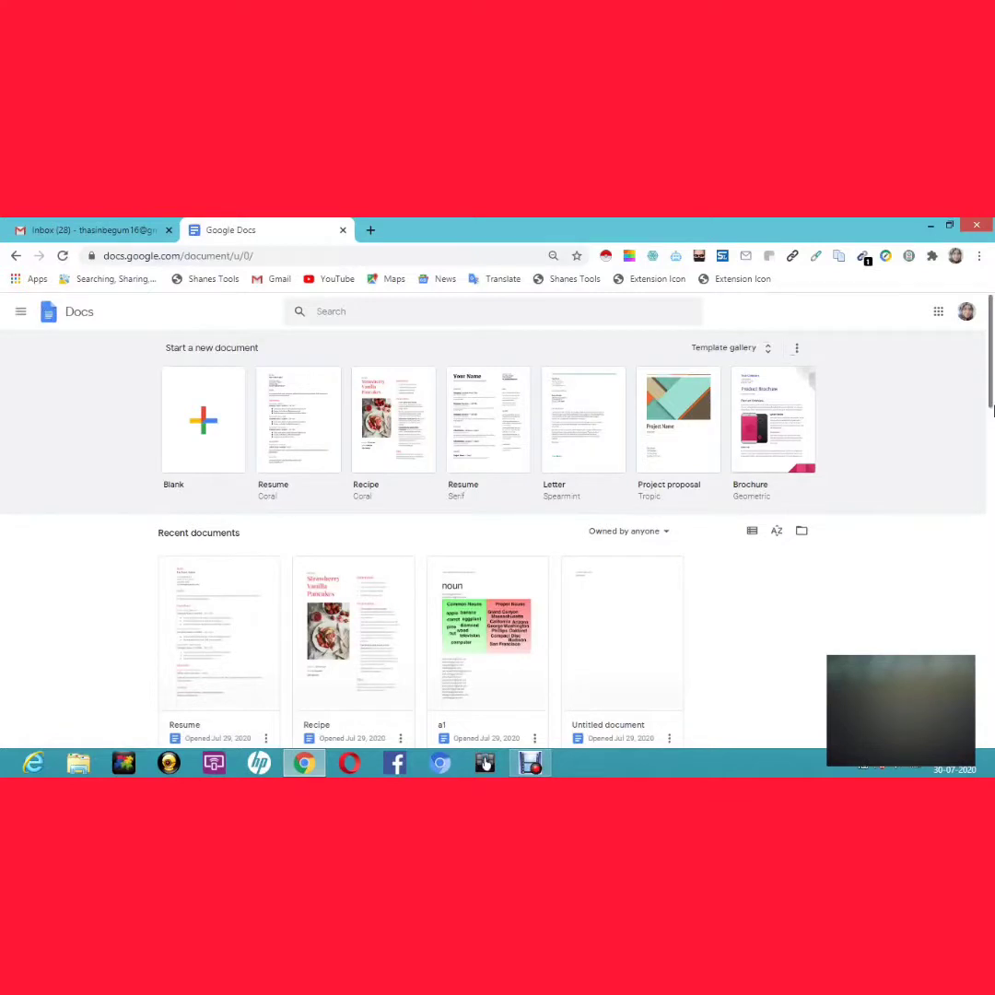
# - Scroll down the Recent documents and open tha1
pyautogui.moveTo(992, 410); pyautogui.dragTo(993, 501)
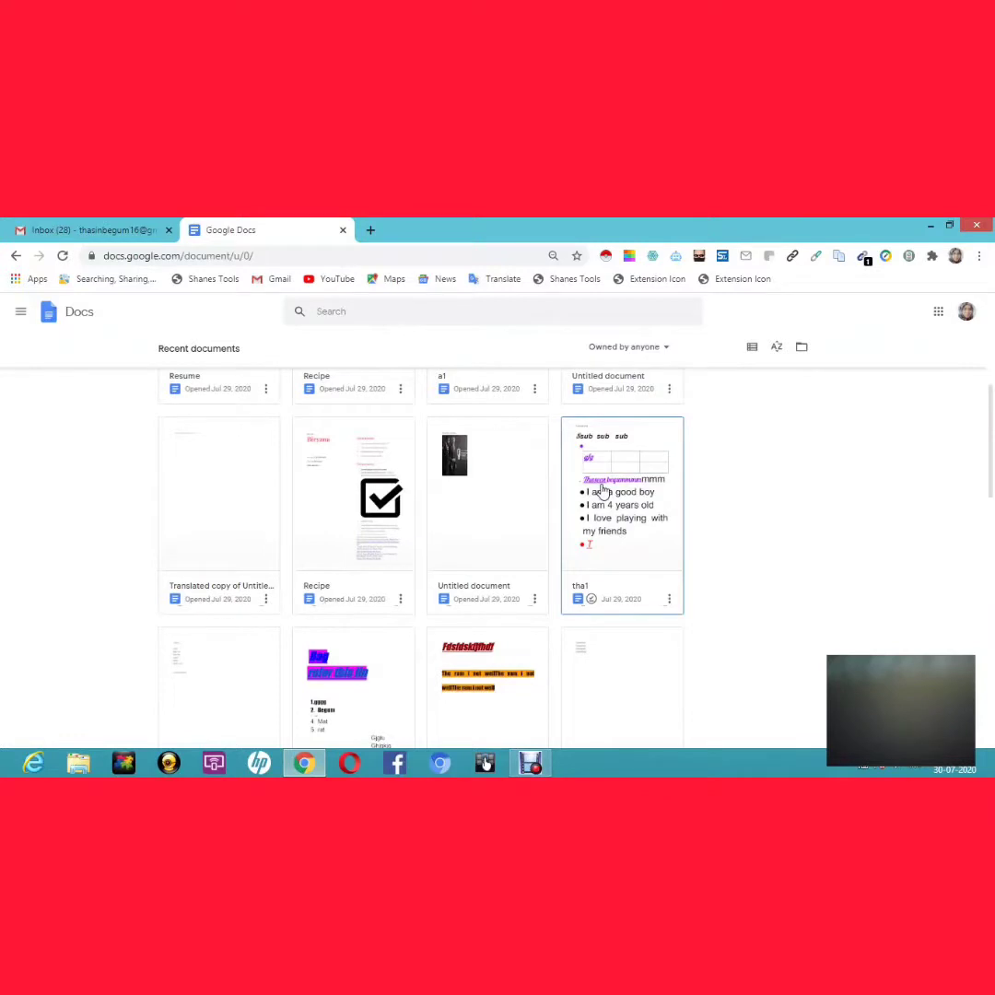
pyautogui.click(602, 491)
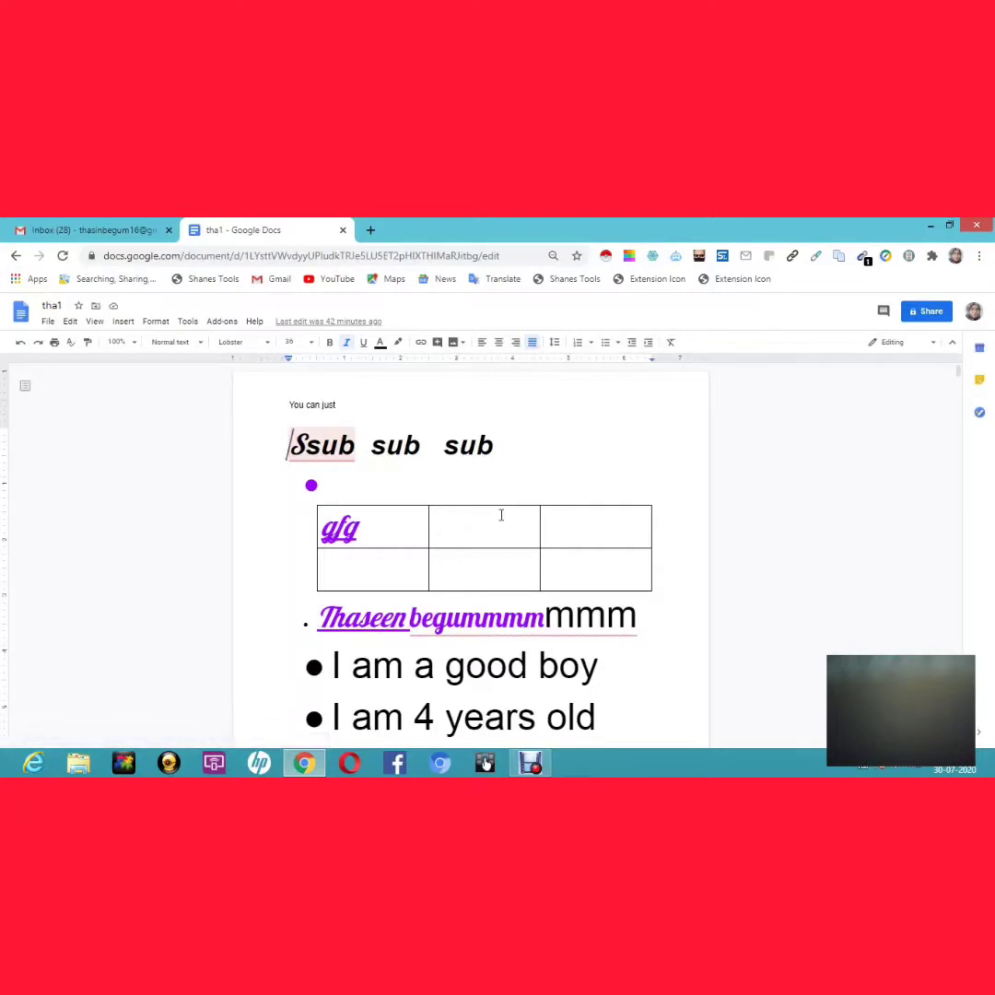
pyautogui.click(48, 322)
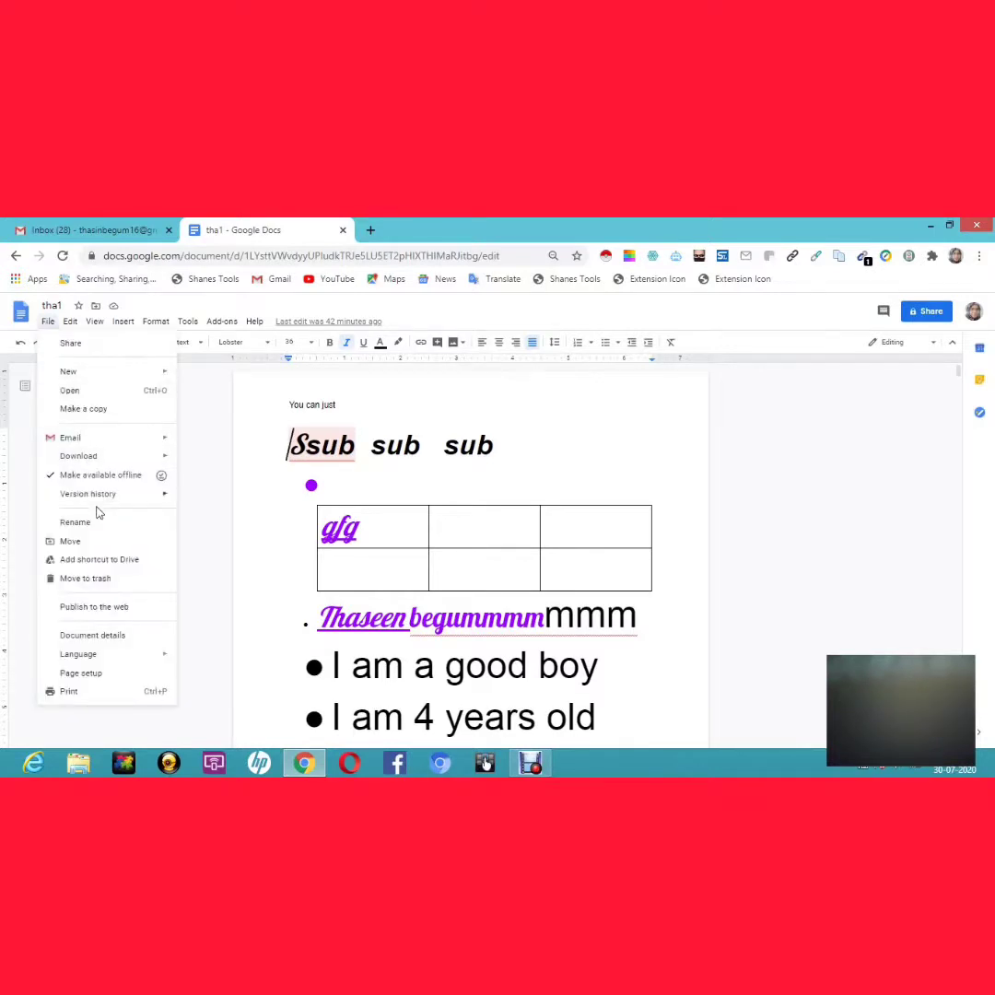
pyautogui.moveTo(98, 508)
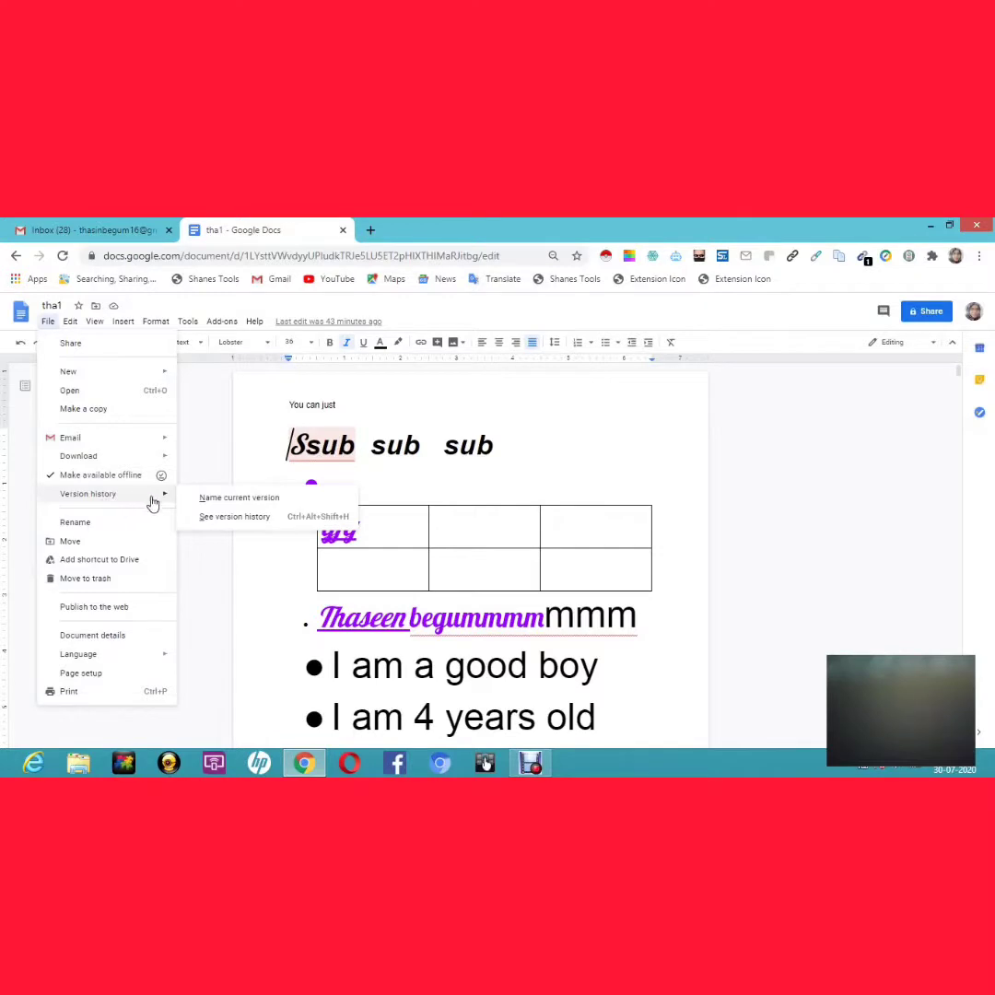
pyautogui.click(242, 520)
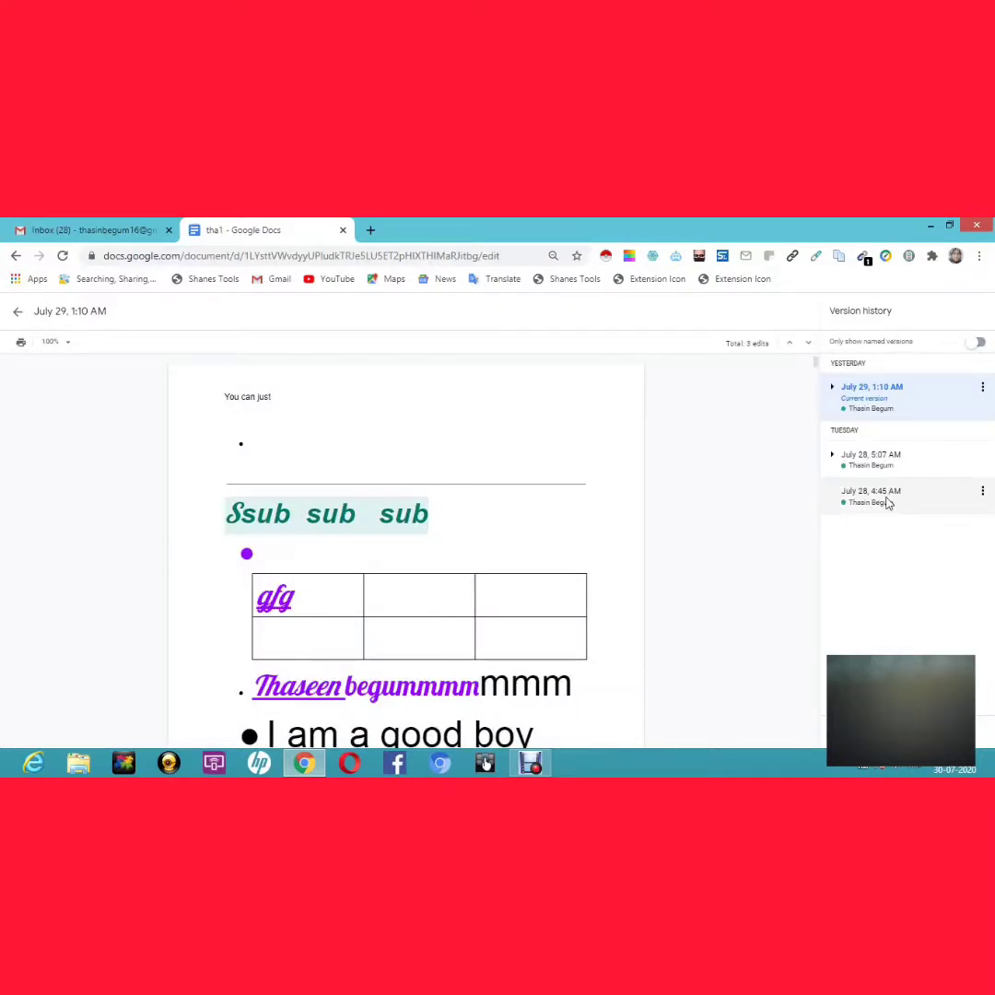
pyautogui.click(887, 502)
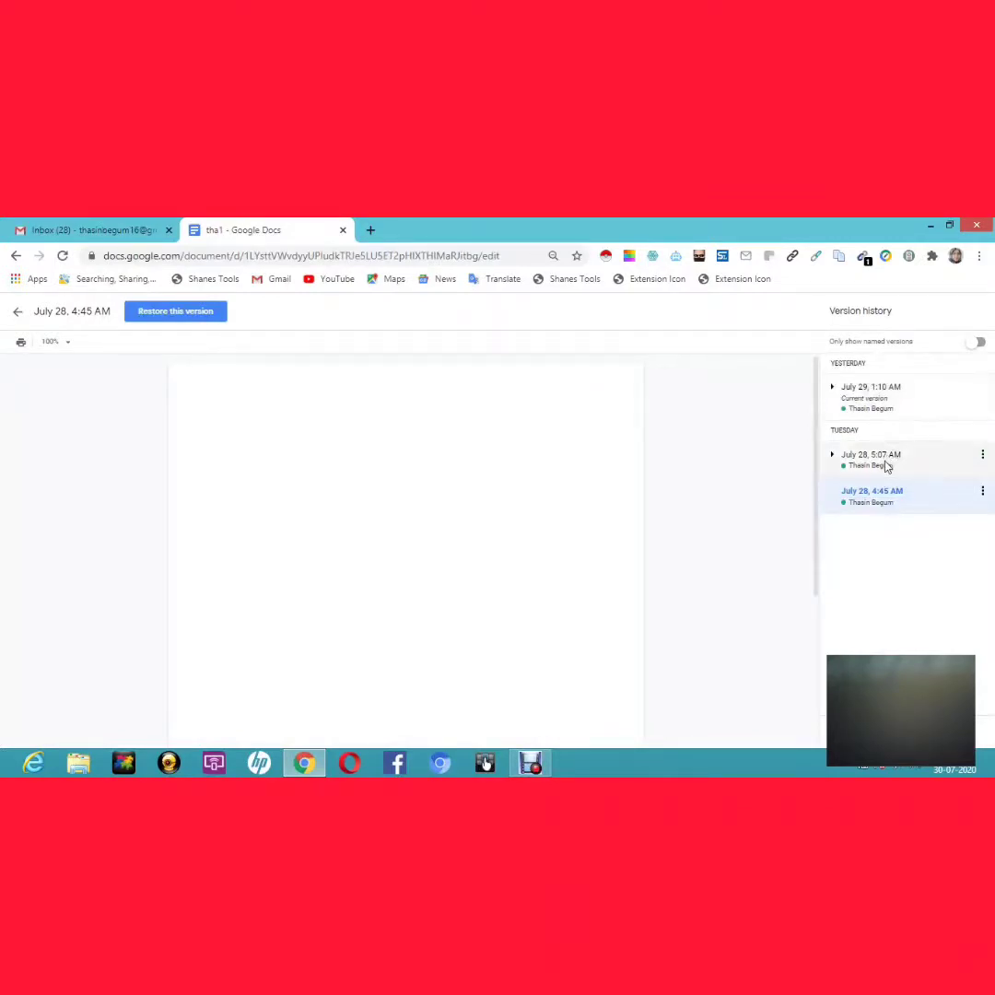
pyautogui.click(886, 466)
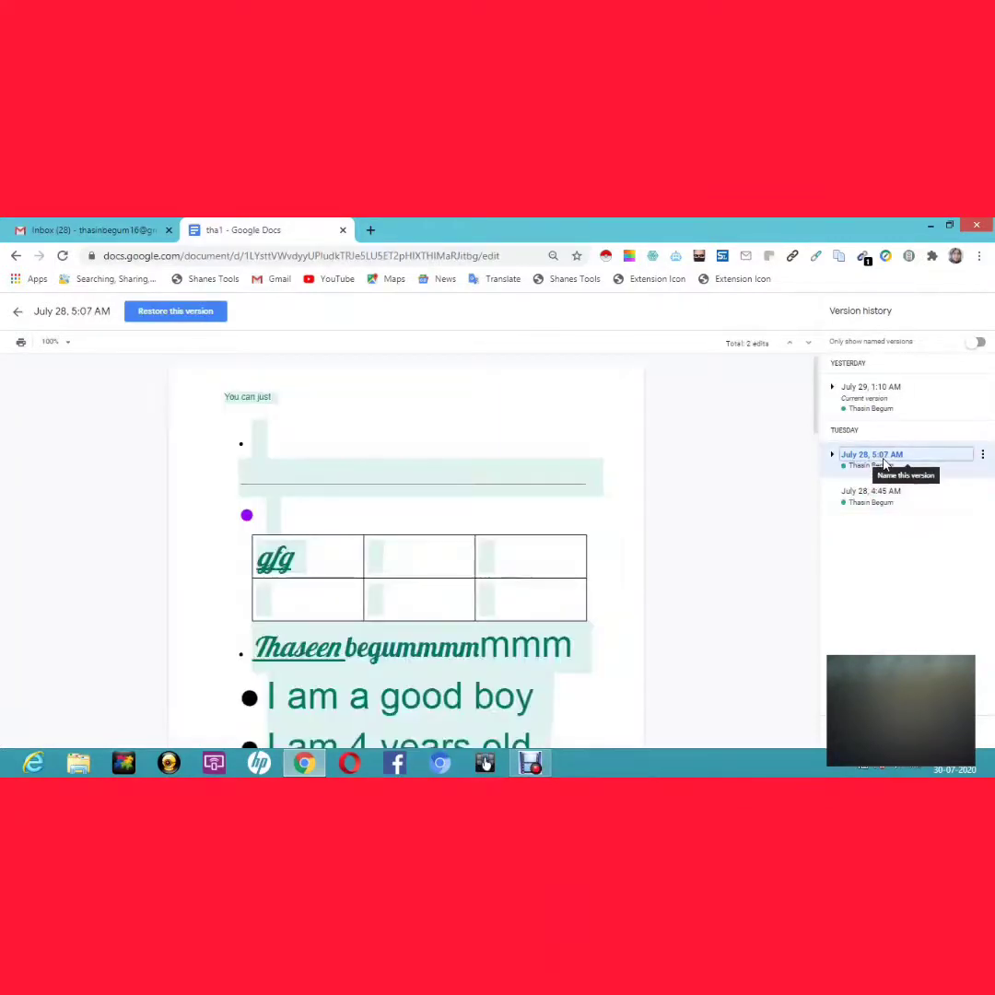
pyautogui.click(889, 400)
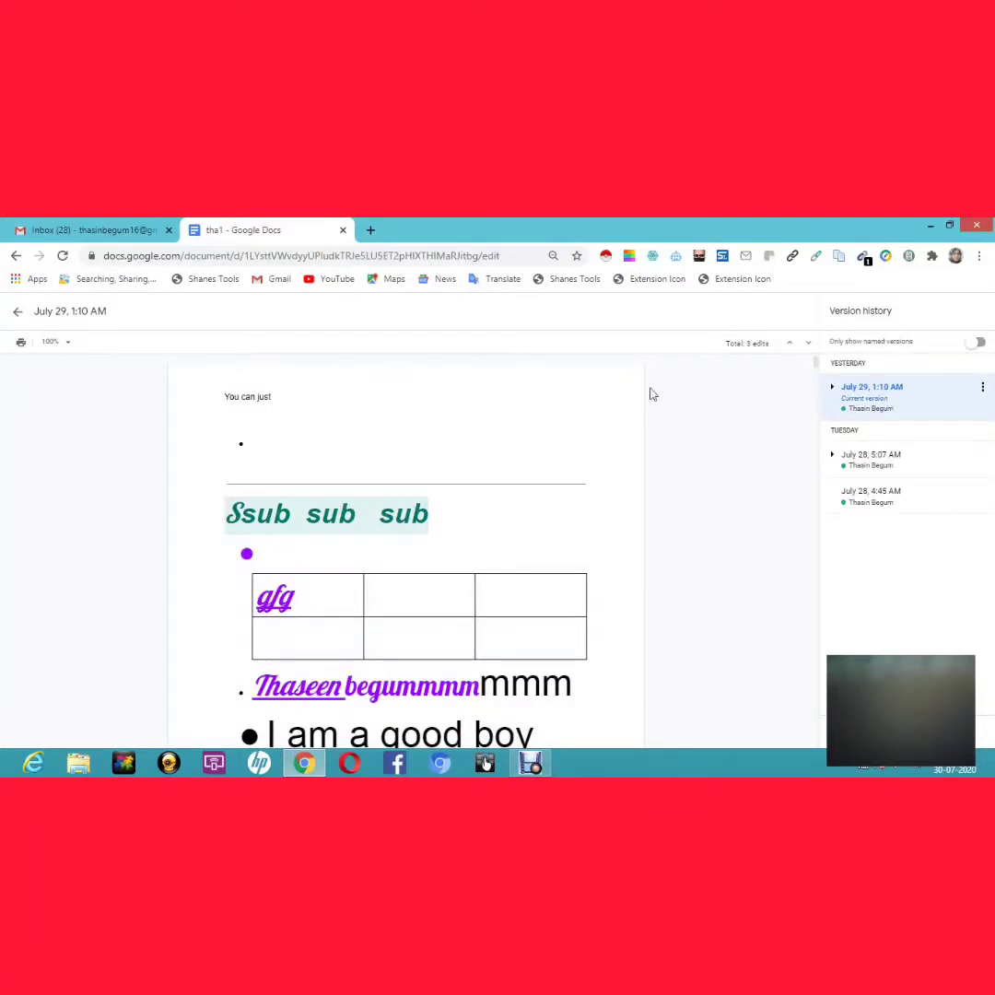
pyautogui.click(19, 315)
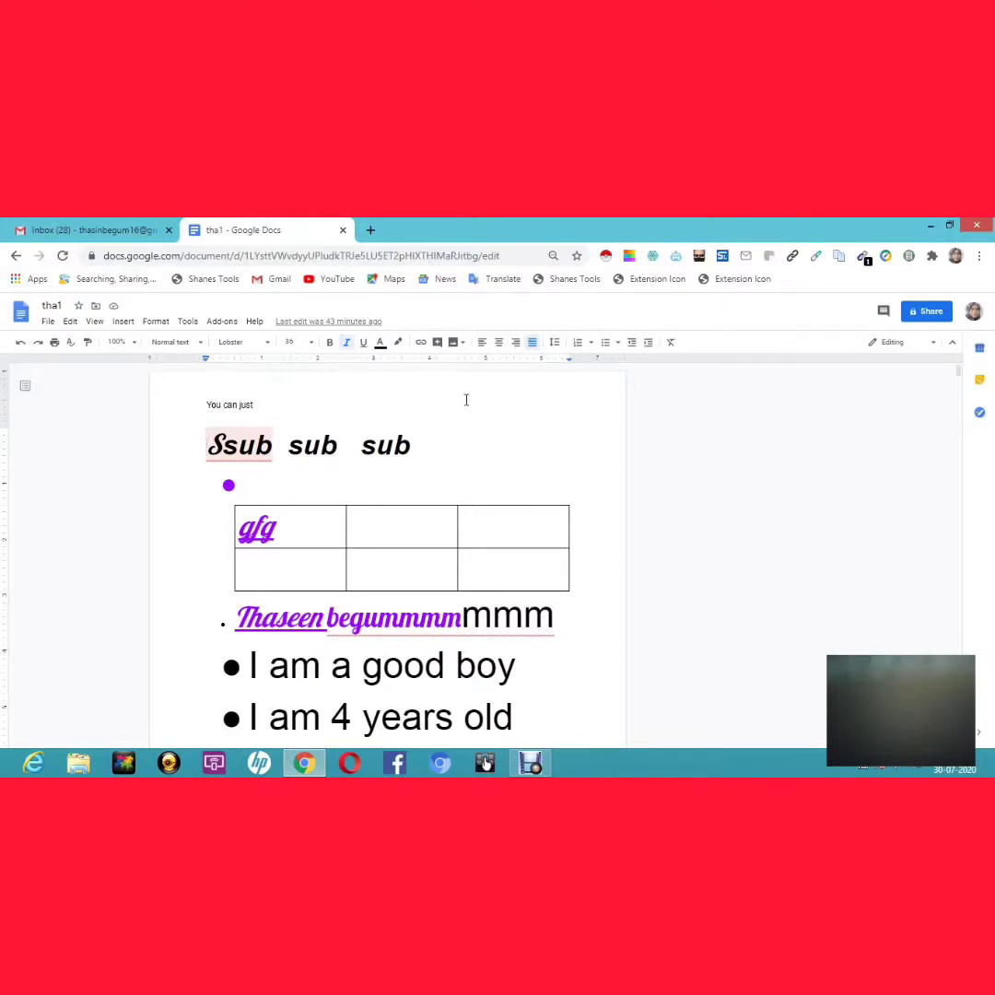
# - Type 'pronunsition' on a new line below Ssub sub sub
pyautogui.click(427, 454)
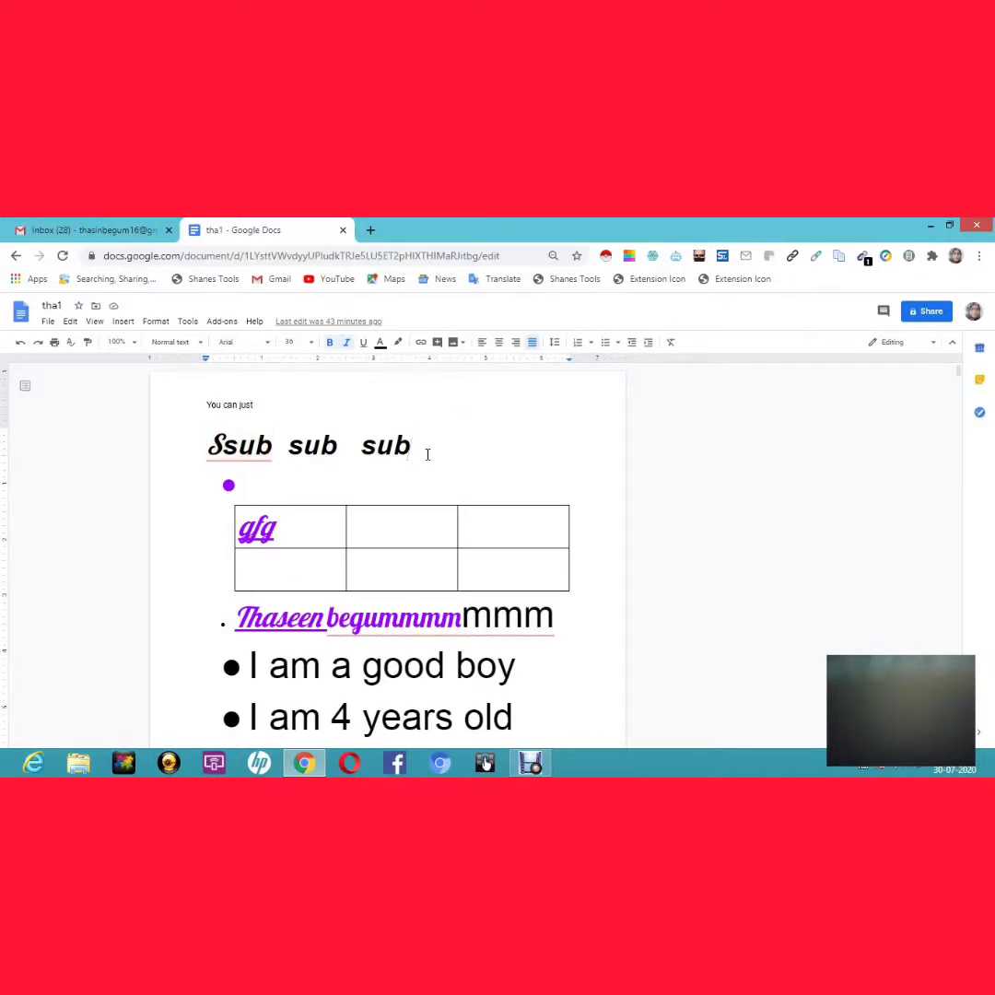
pyautogui.press('Return')
pyautogui.press('Return')
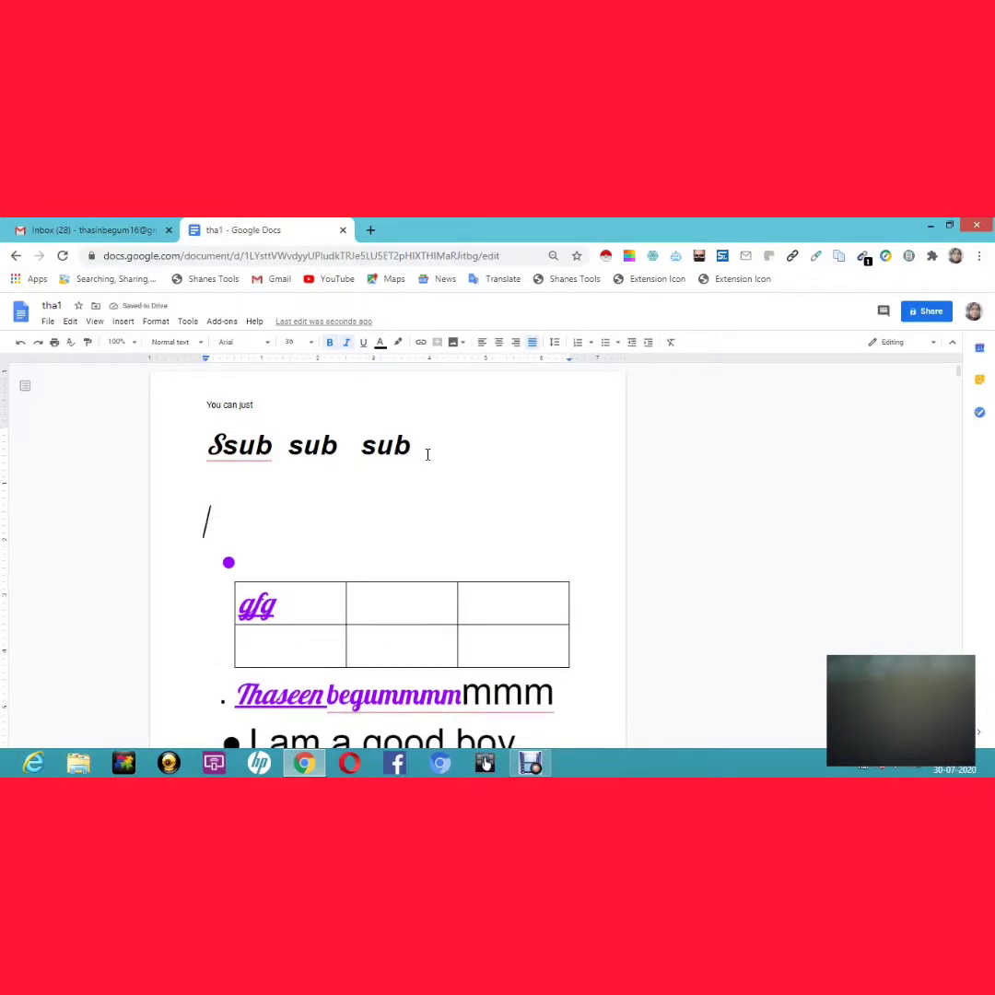
pyautogui.write('pron')
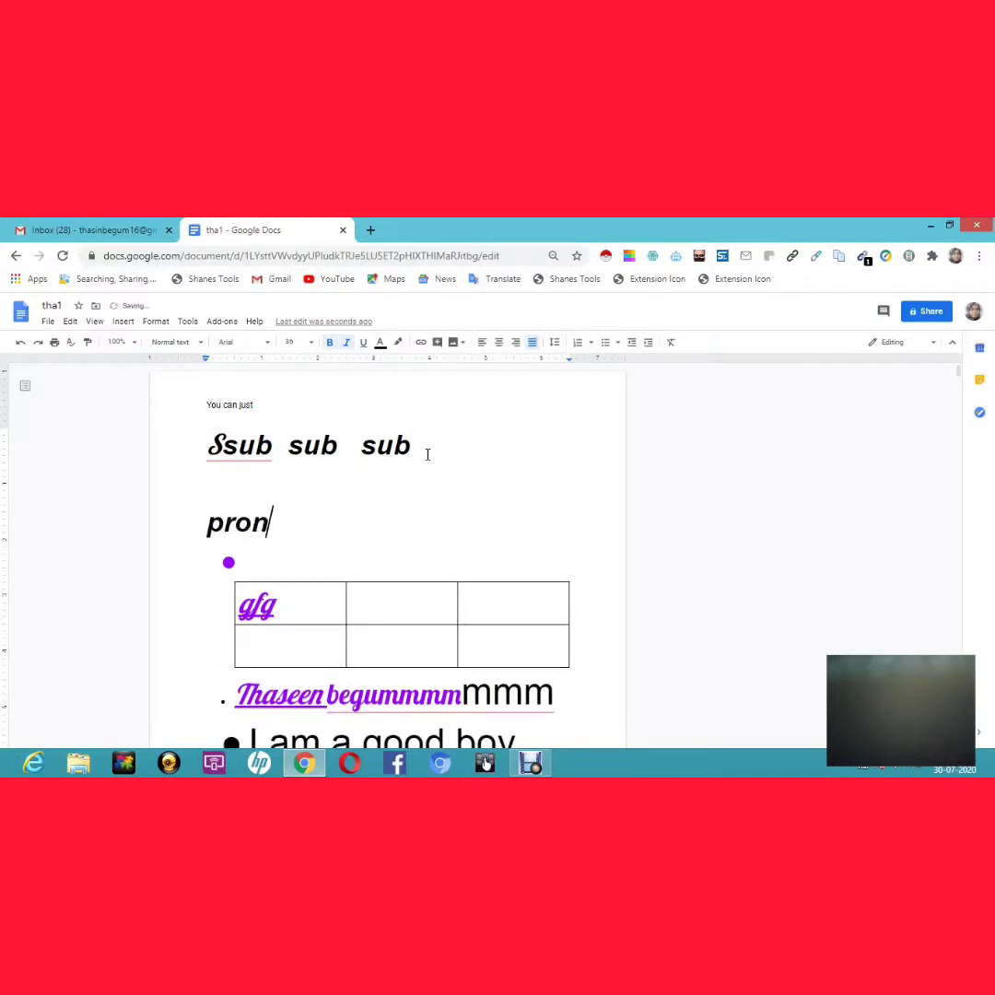
pyautogui.write('unsit')
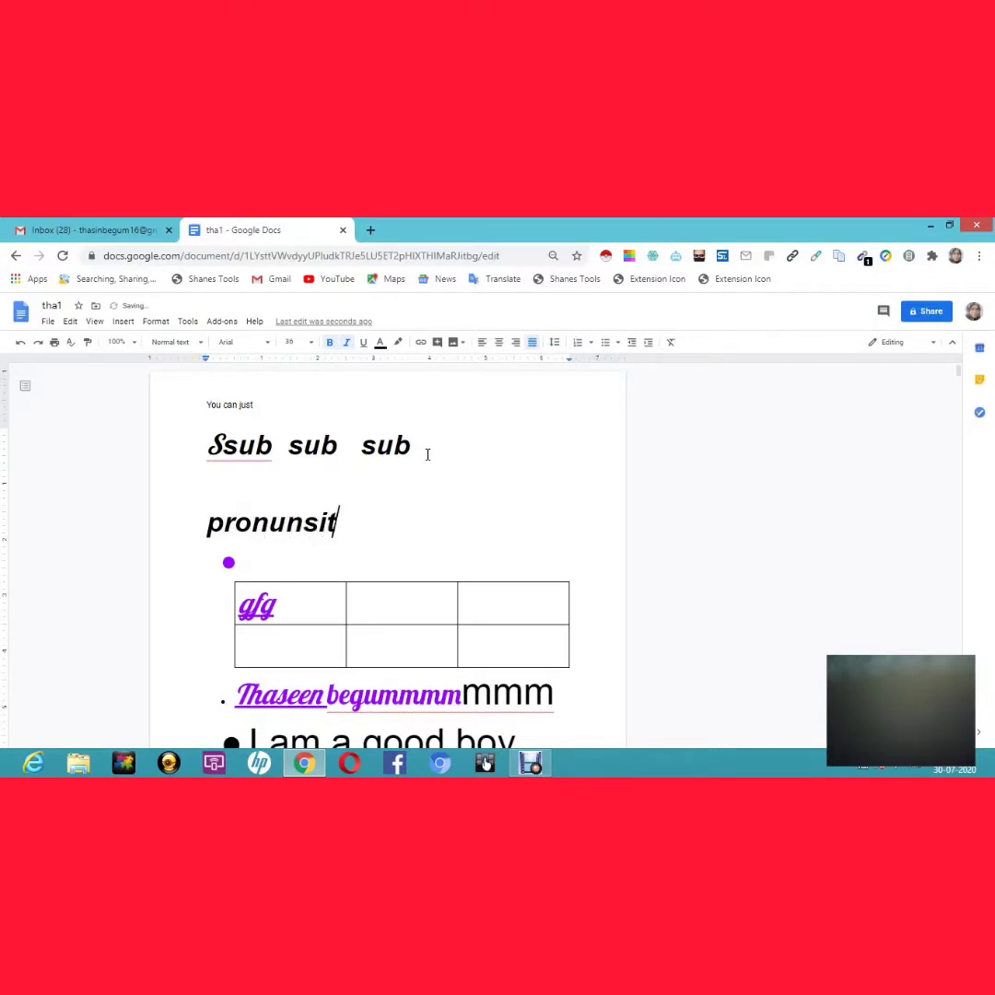
pyautogui.write('a')
pyautogui.press('BackSpace')
pyautogui.write('ion')
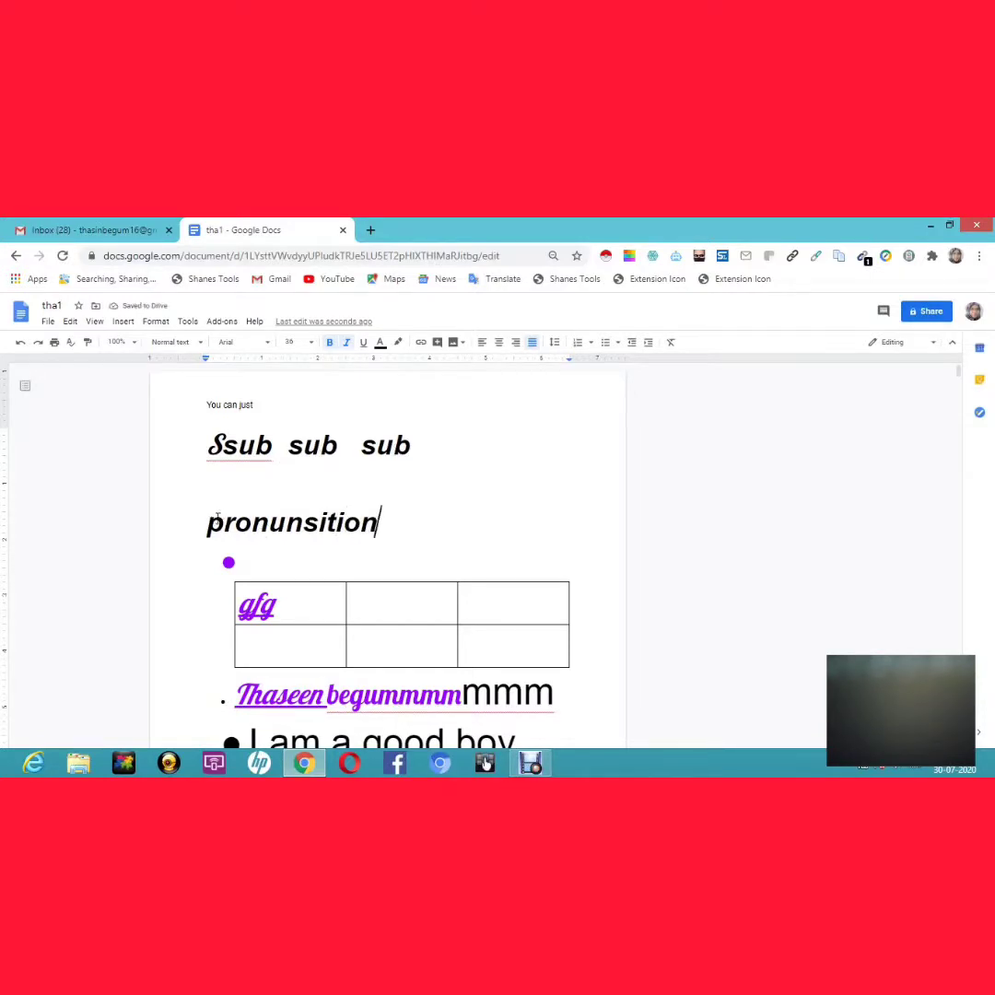
# - Select 'pronunsition' to view its spelling suggestion
pyautogui.moveTo(209, 523); pyautogui.dragTo(304, 555)
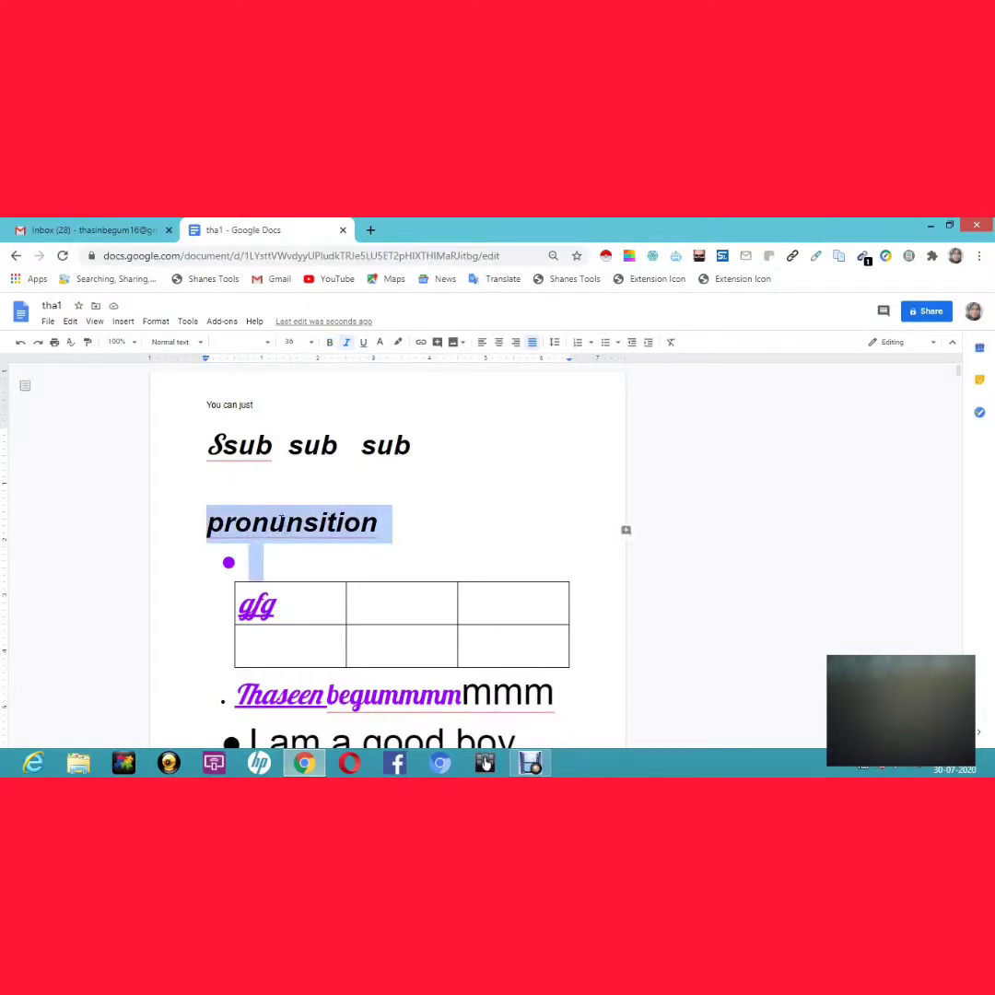
pyautogui.click(283, 523)
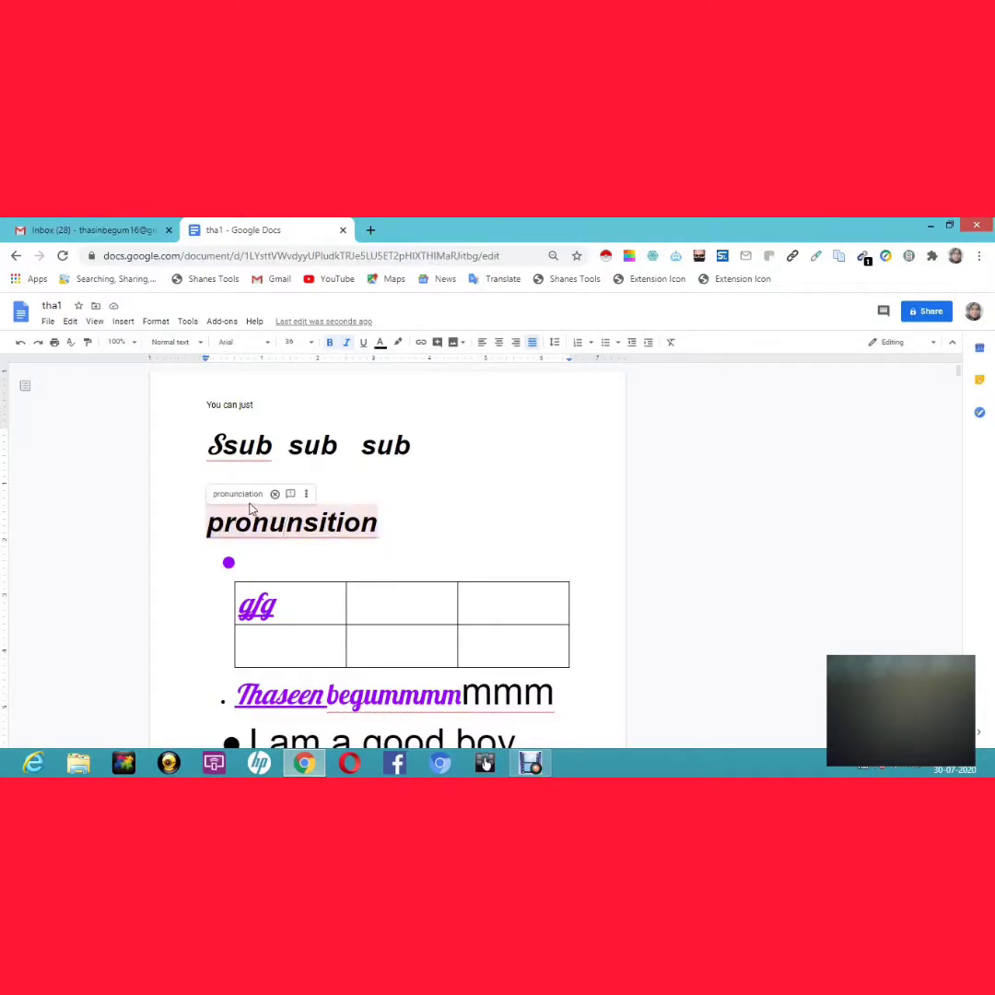
pyautogui.moveTo(208, 523); pyautogui.dragTo(255, 556)
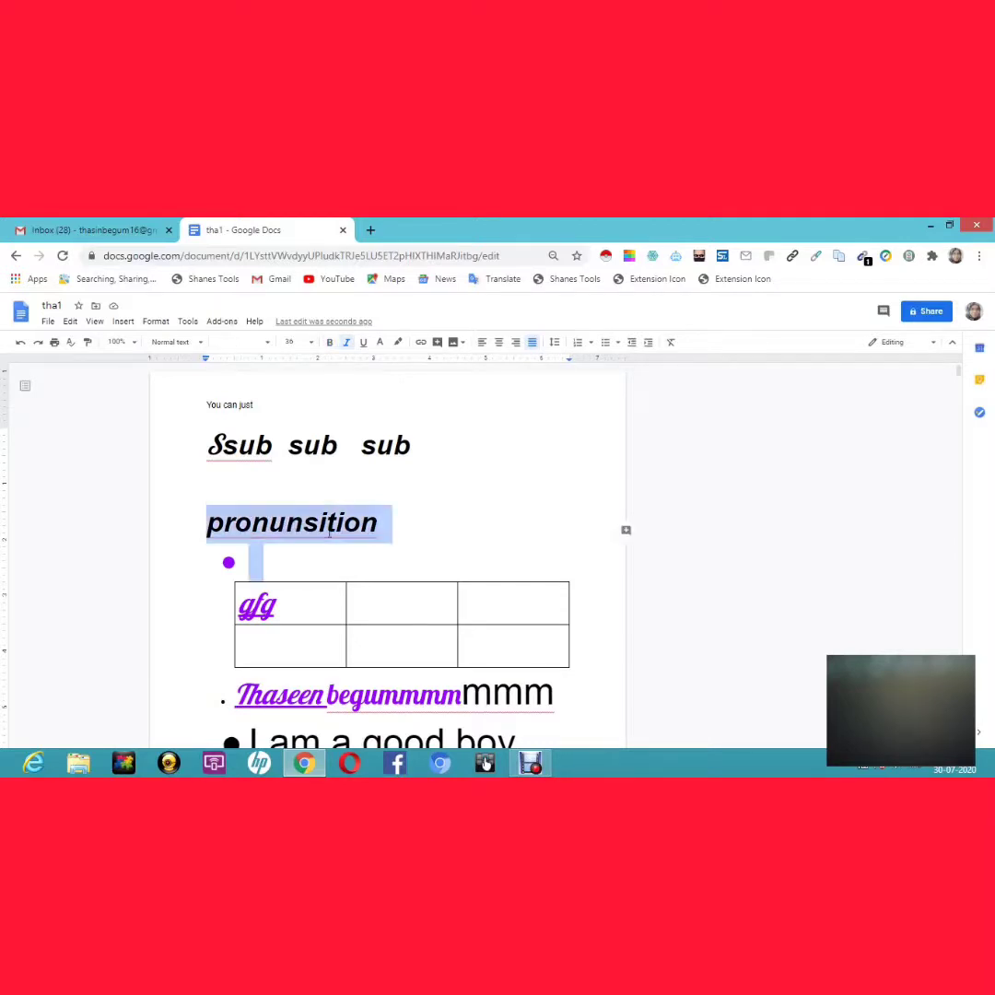
pyautogui.click(188, 322)
# - Run spelling and grammar check, skipping 'begummmmm' and accepting fixes so the line reads 'When I always think about'
pyautogui.moveTo(216, 346)
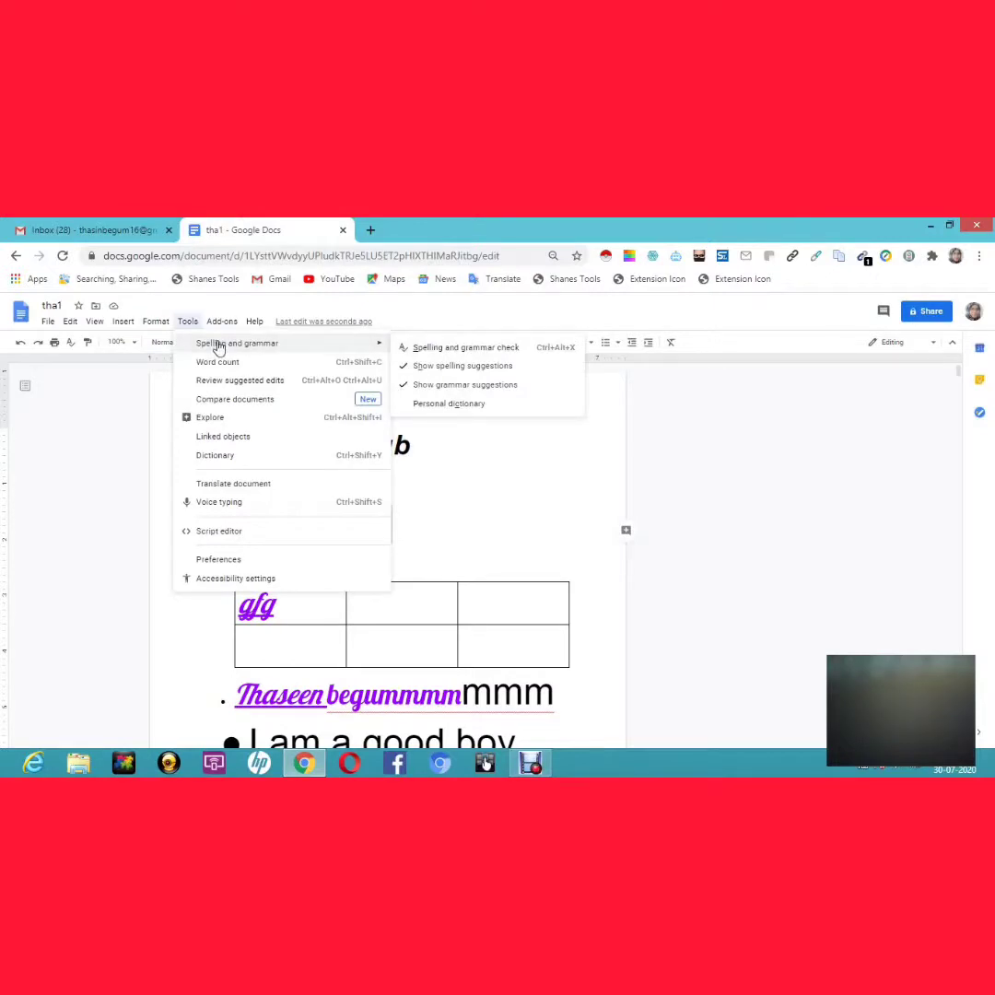
pyautogui.click(451, 350)
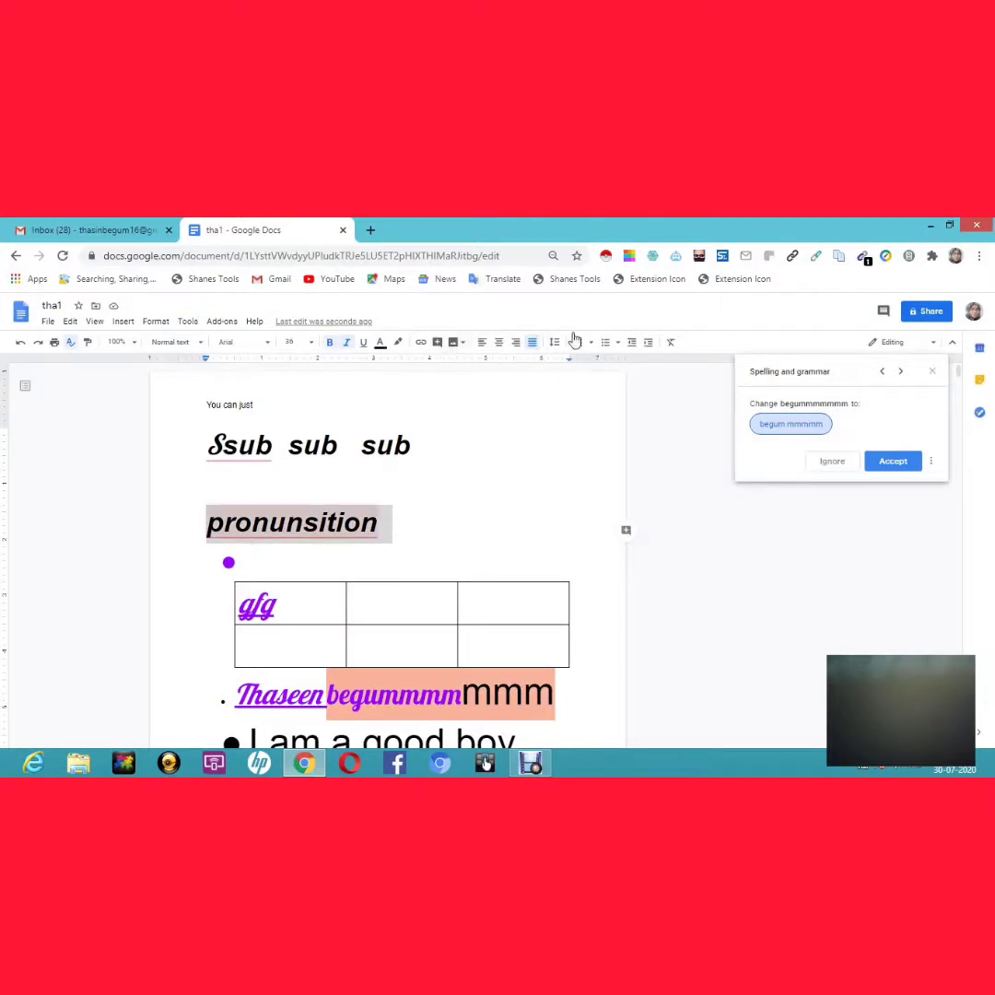
pyautogui.click(901, 373)
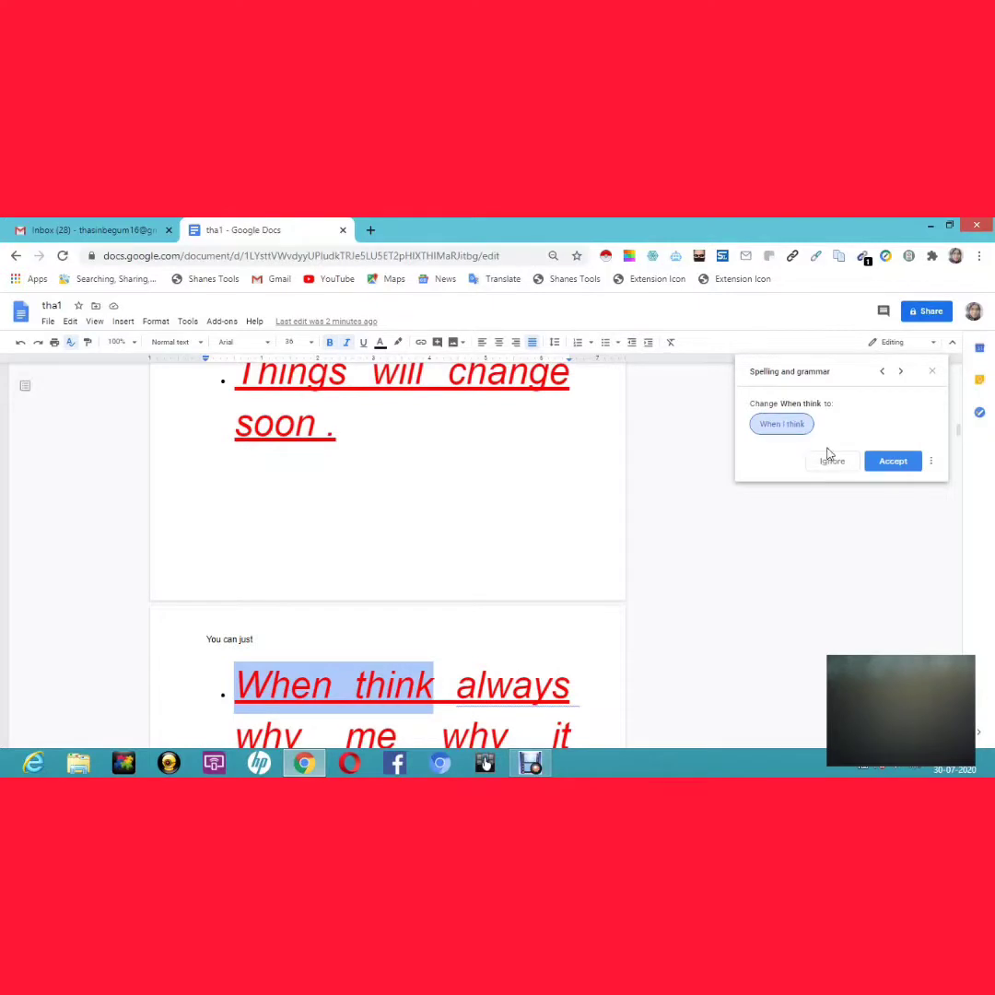
pyautogui.click(893, 461)
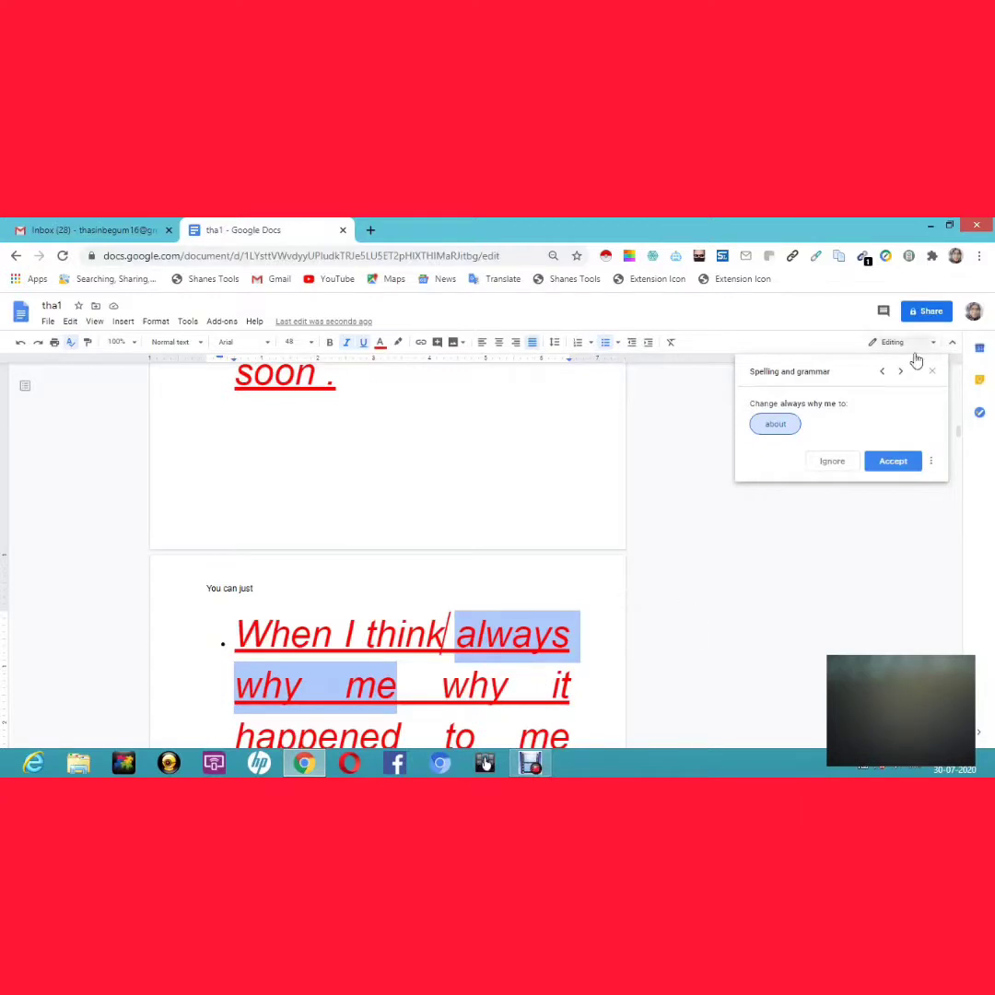
pyautogui.click(893, 462)
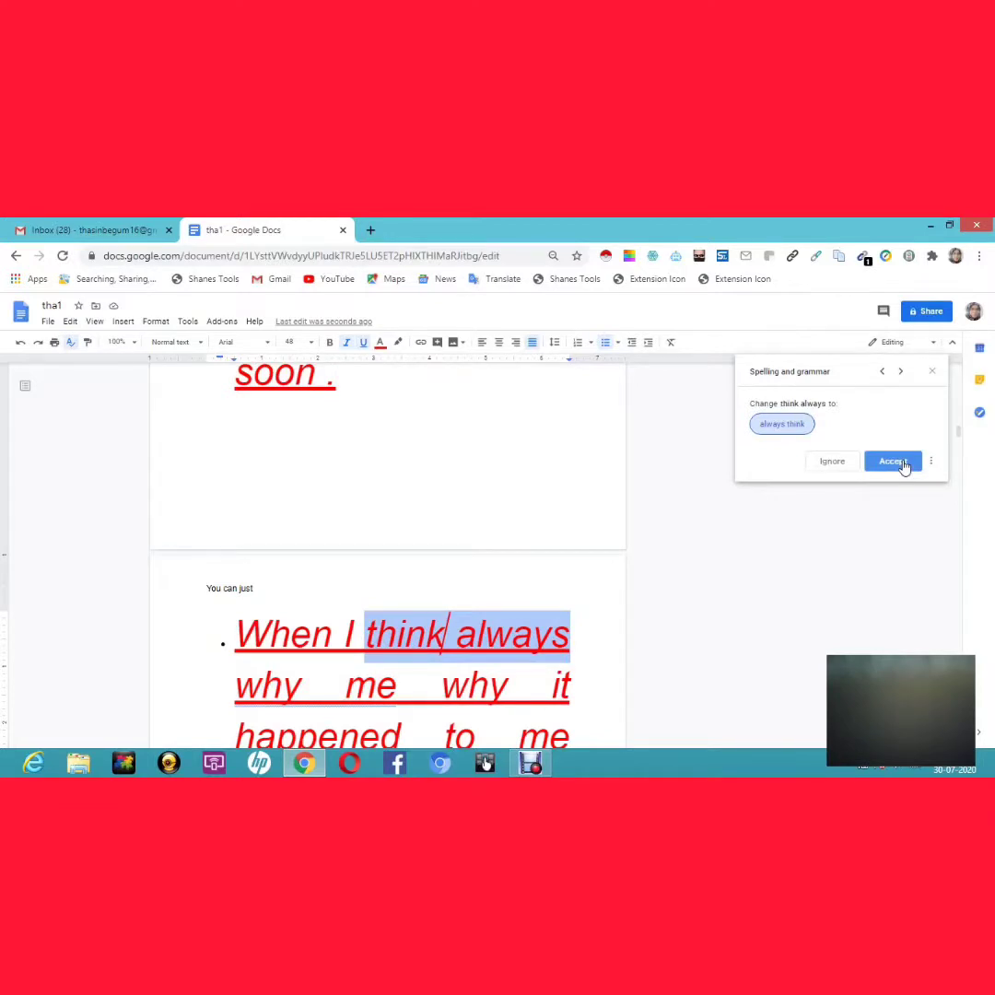
pyautogui.click(900, 465)
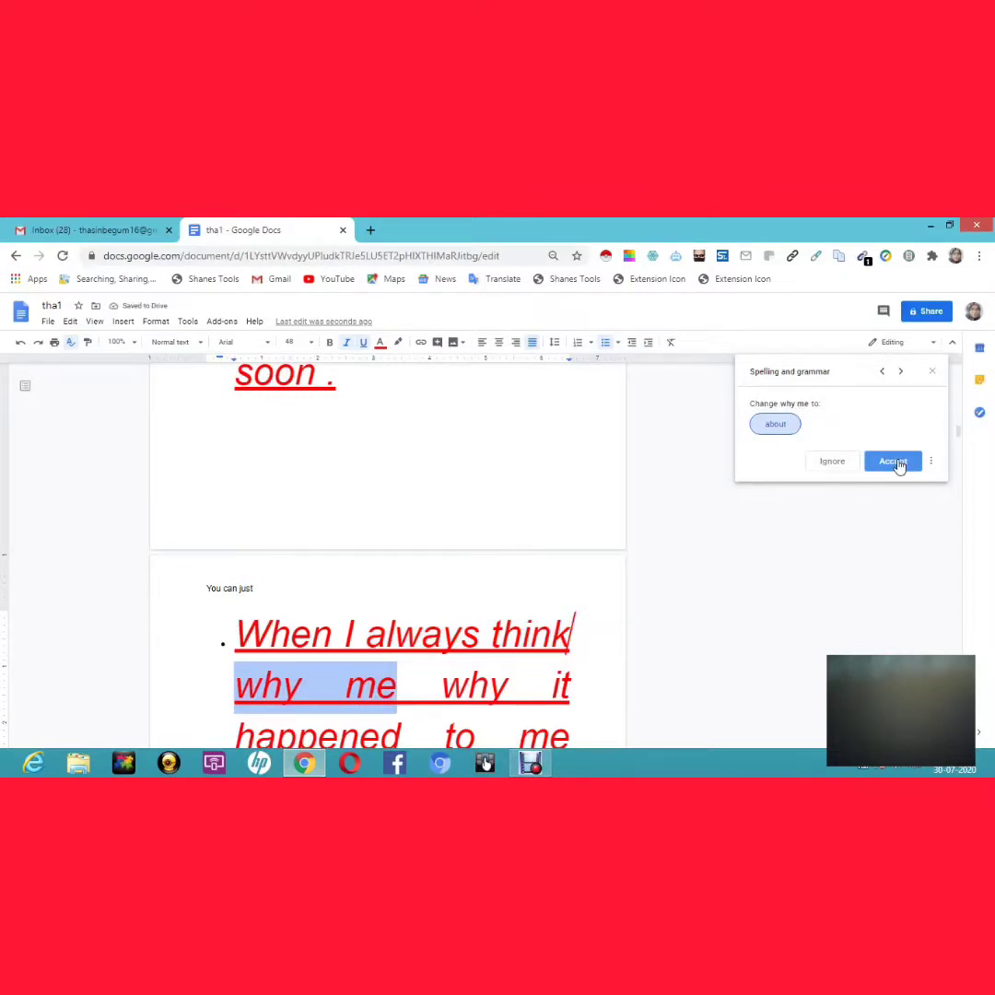
pyautogui.click(899, 465)
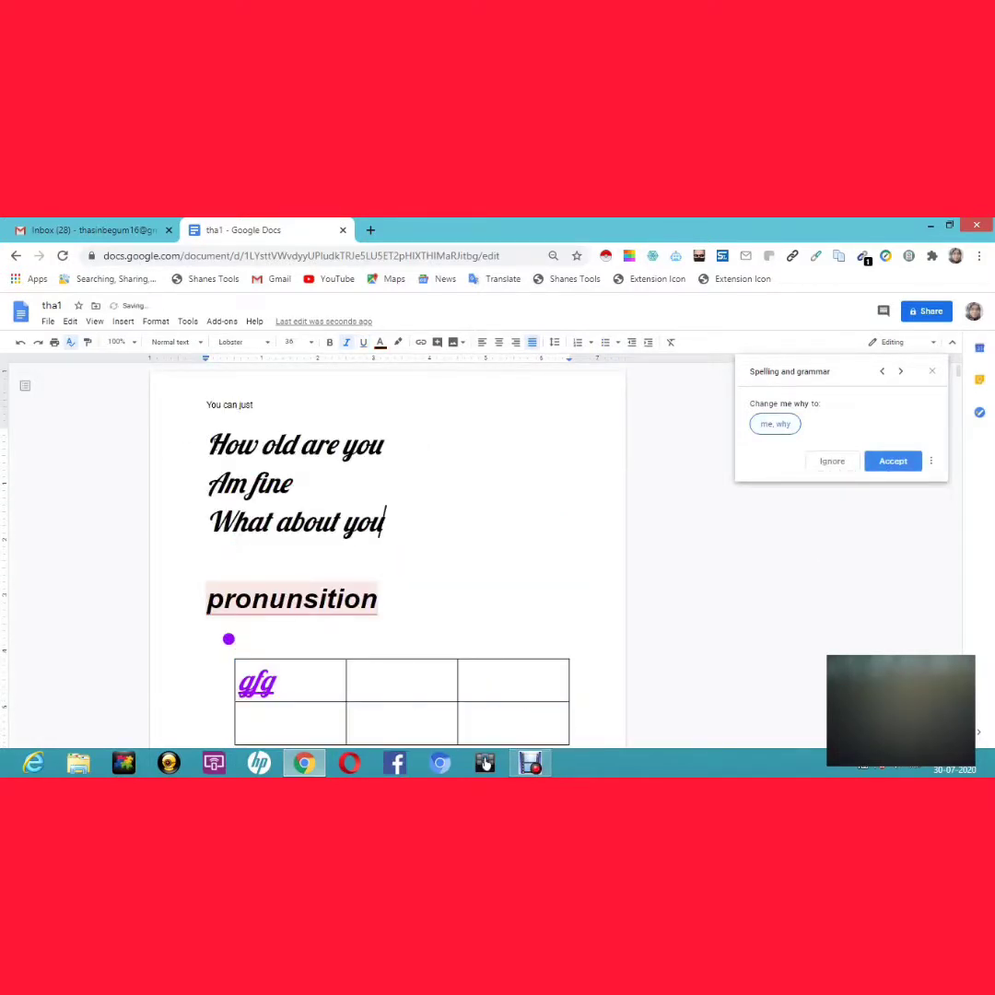
pyautogui.moveTo(211, 440); pyautogui.dragTo(382, 540)
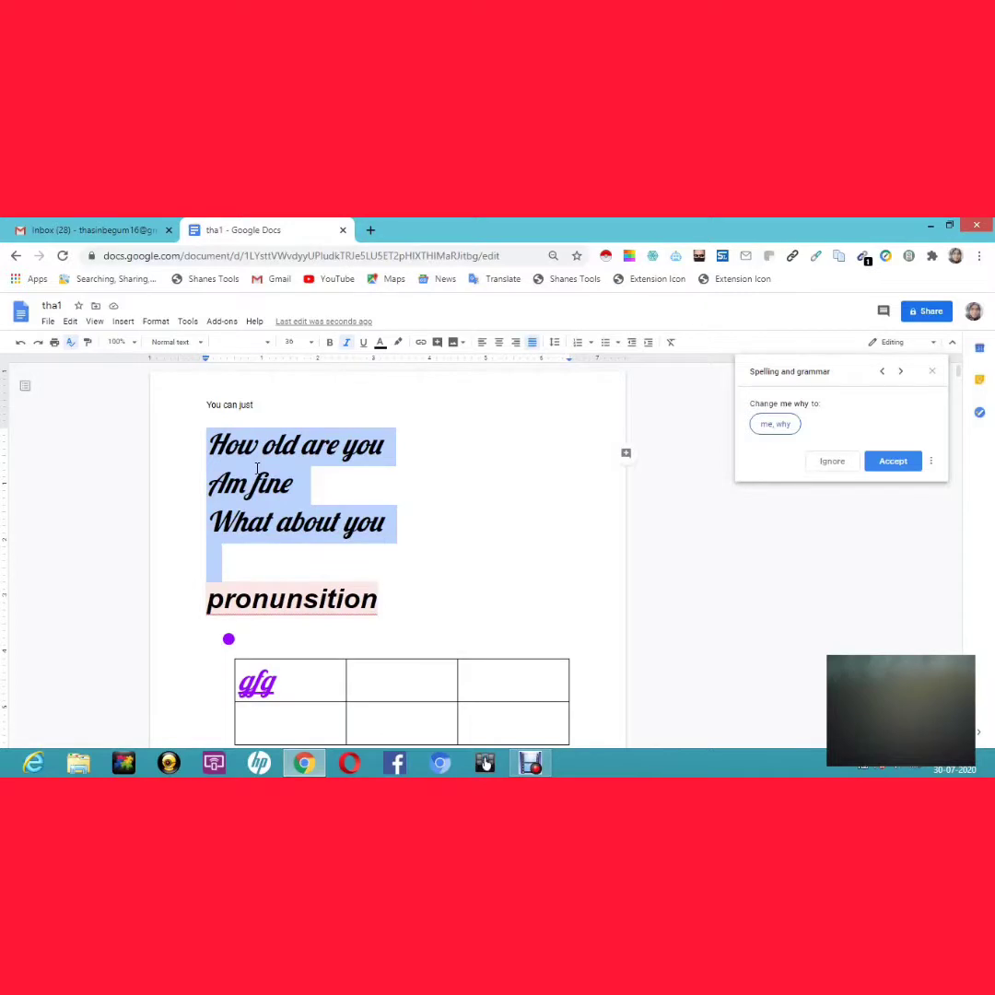
# - Translate tha1 into Urdu, creating 'Translated copy of tha1'
pyautogui.click(188, 323)
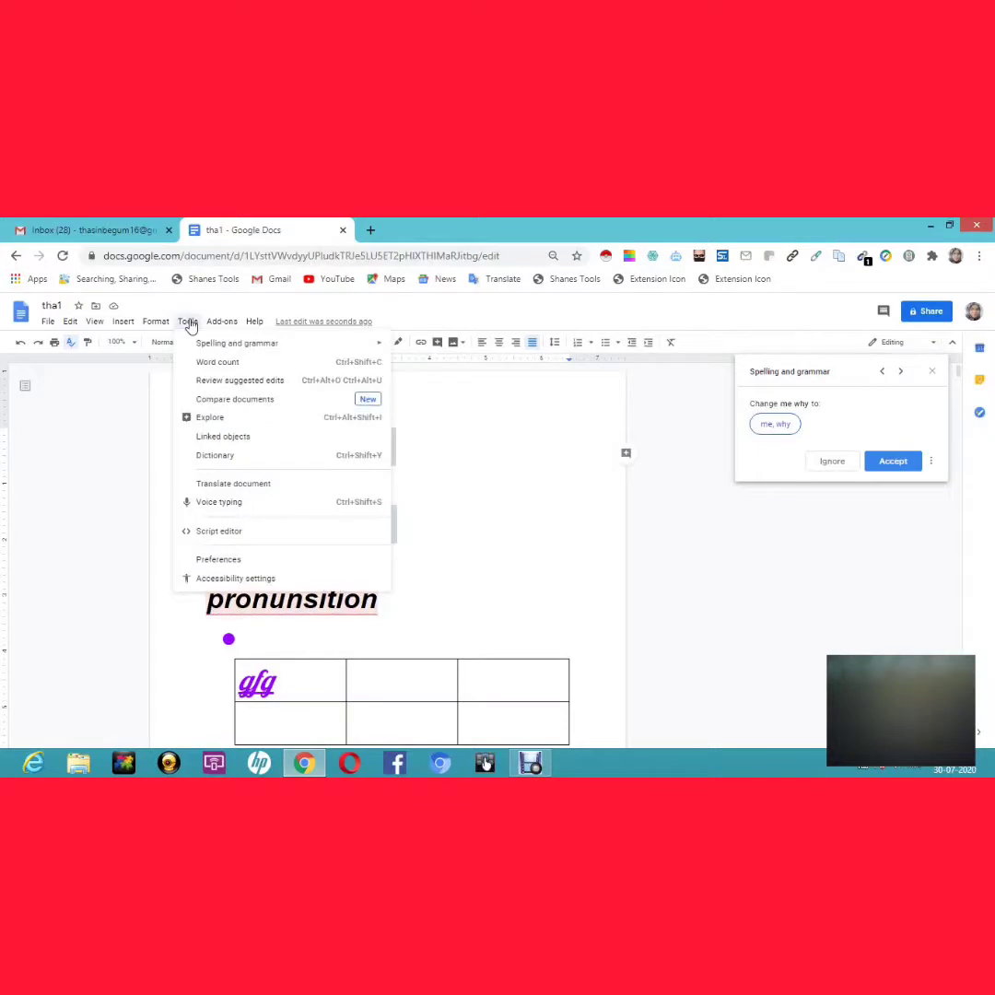
pyautogui.click(251, 493)
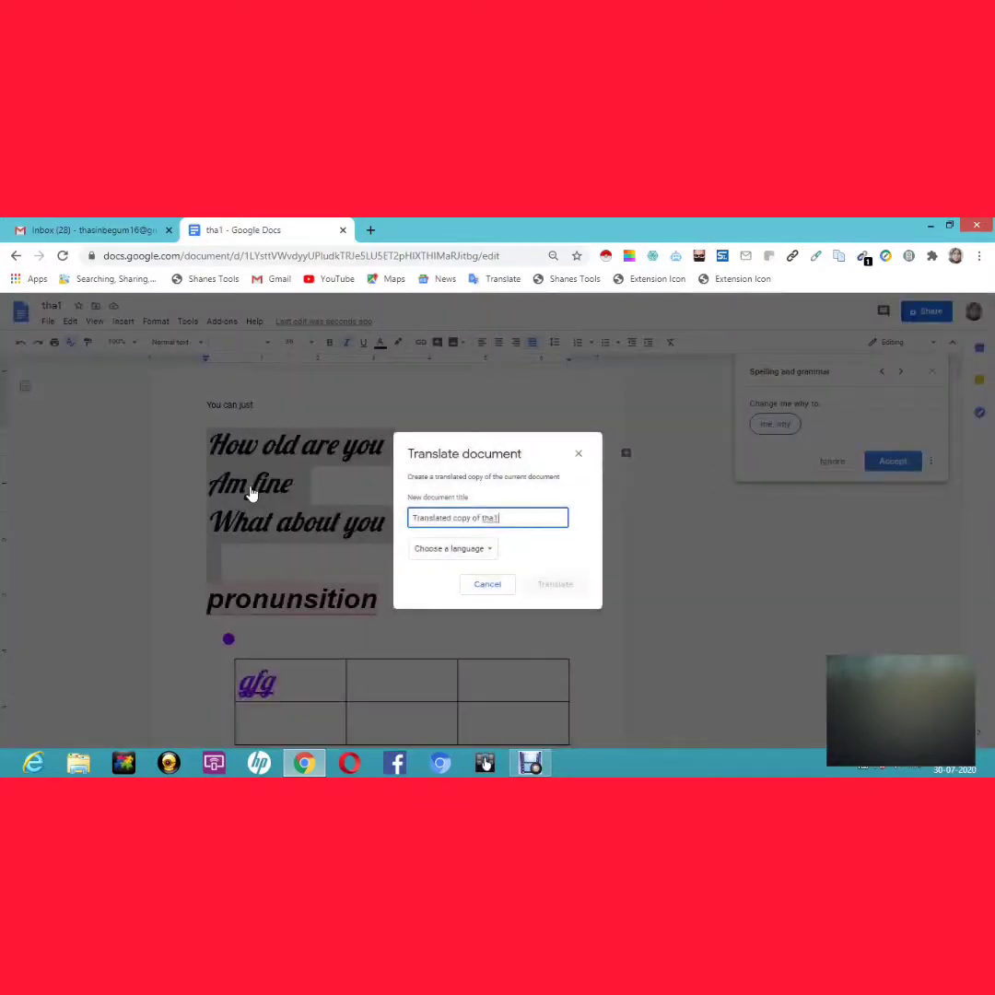
pyautogui.click(456, 556)
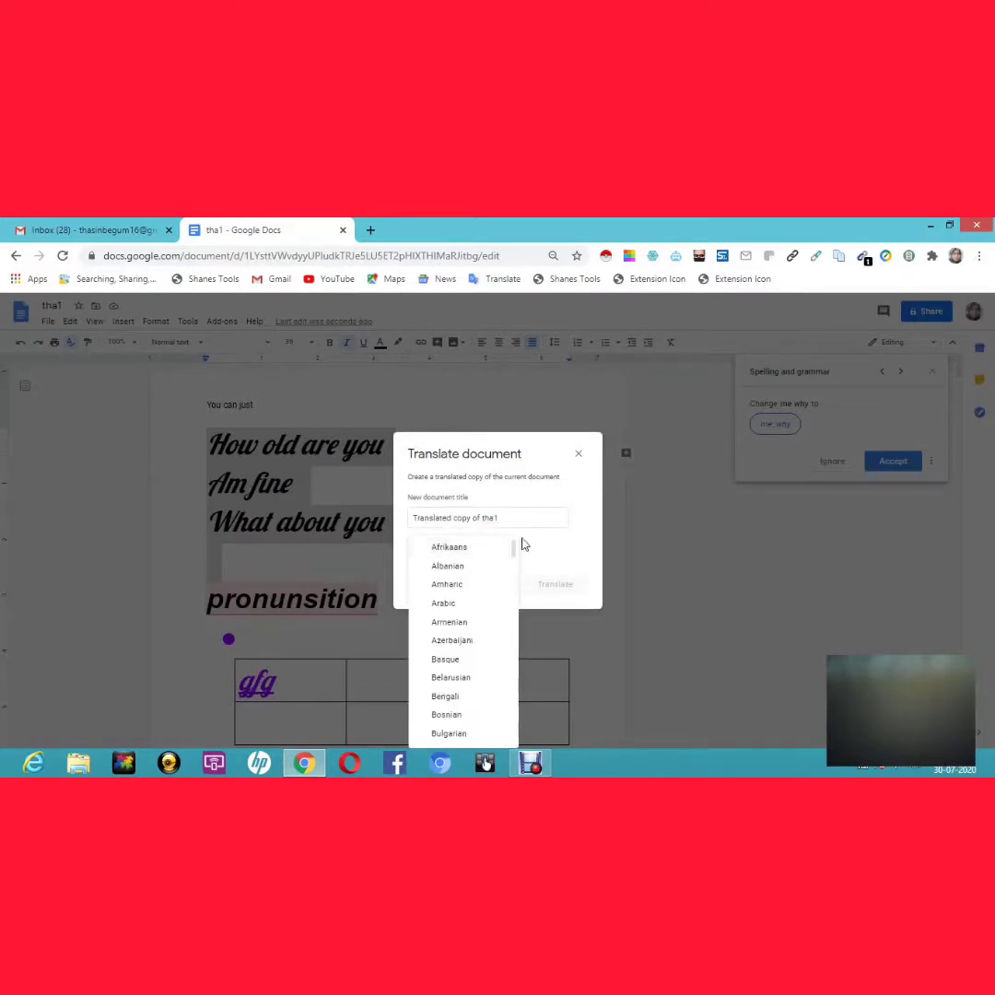
pyautogui.moveTo(513, 556); pyautogui.dragTo(518, 728)
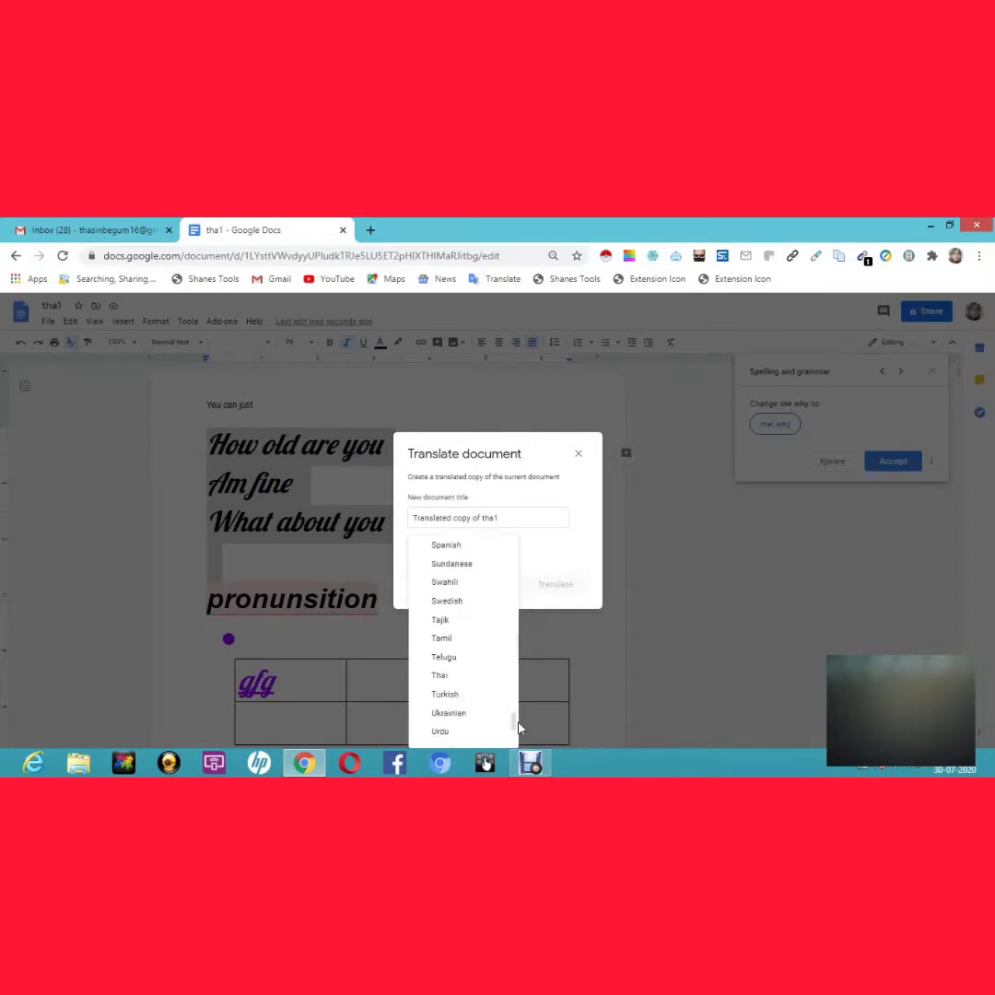
pyautogui.click(446, 733)
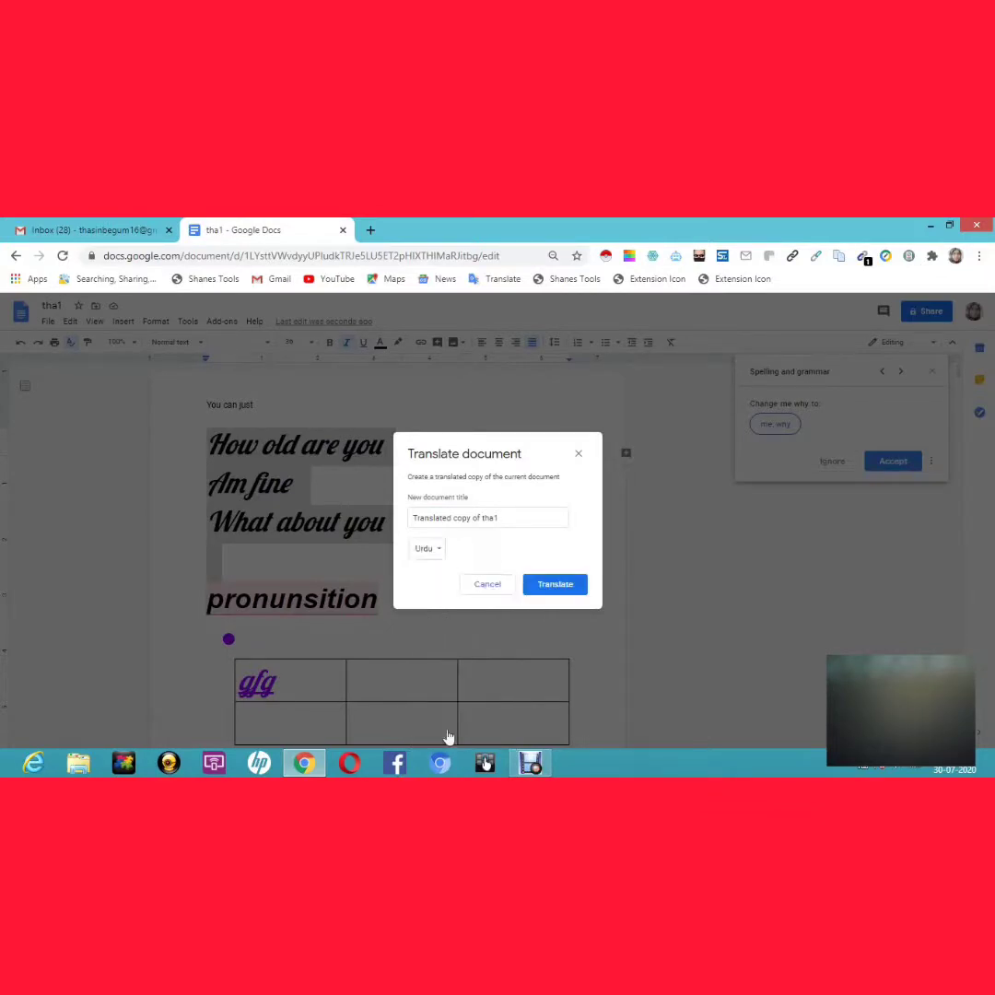
pyautogui.click(559, 595)
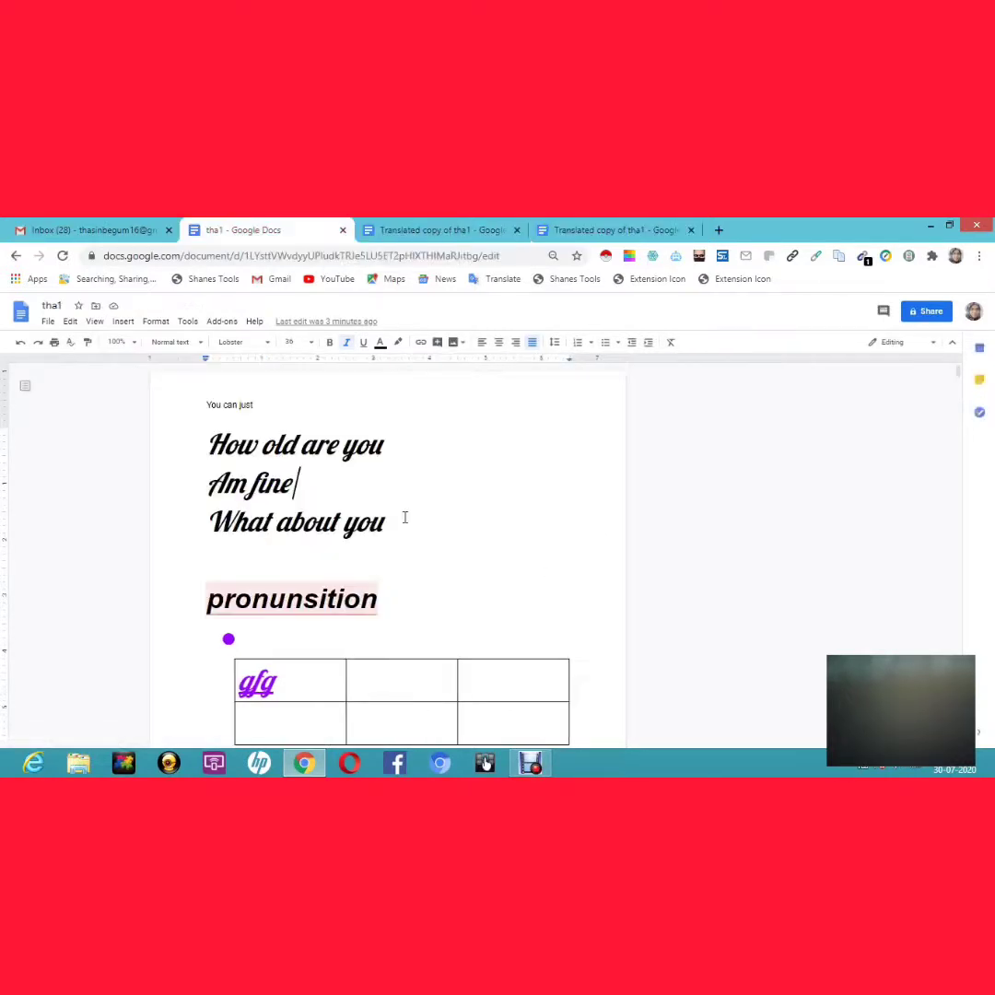
# - Add the comment 'am fine and u?' to the What about you line
pyautogui.click(405, 518)
pyautogui.moveTo(209, 522); pyautogui.dragTo(402, 531)
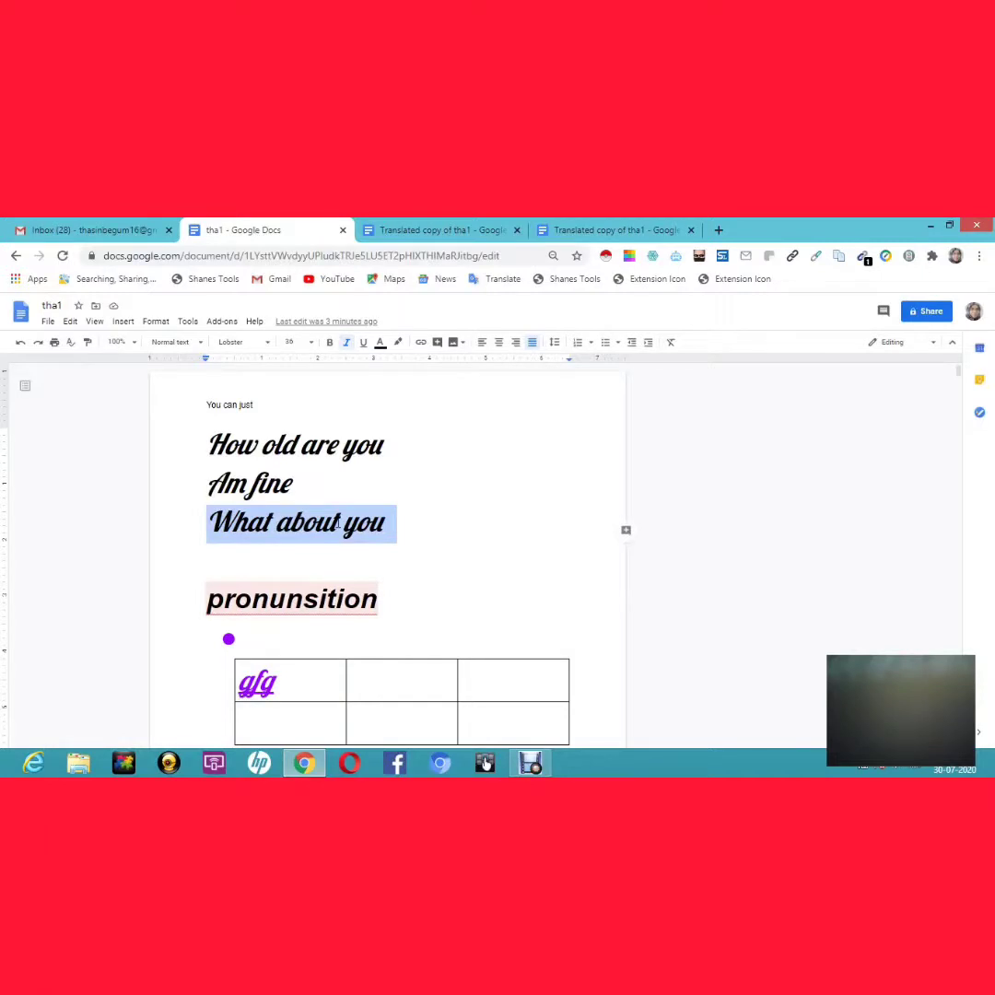
pyautogui.rightClick(339, 523)
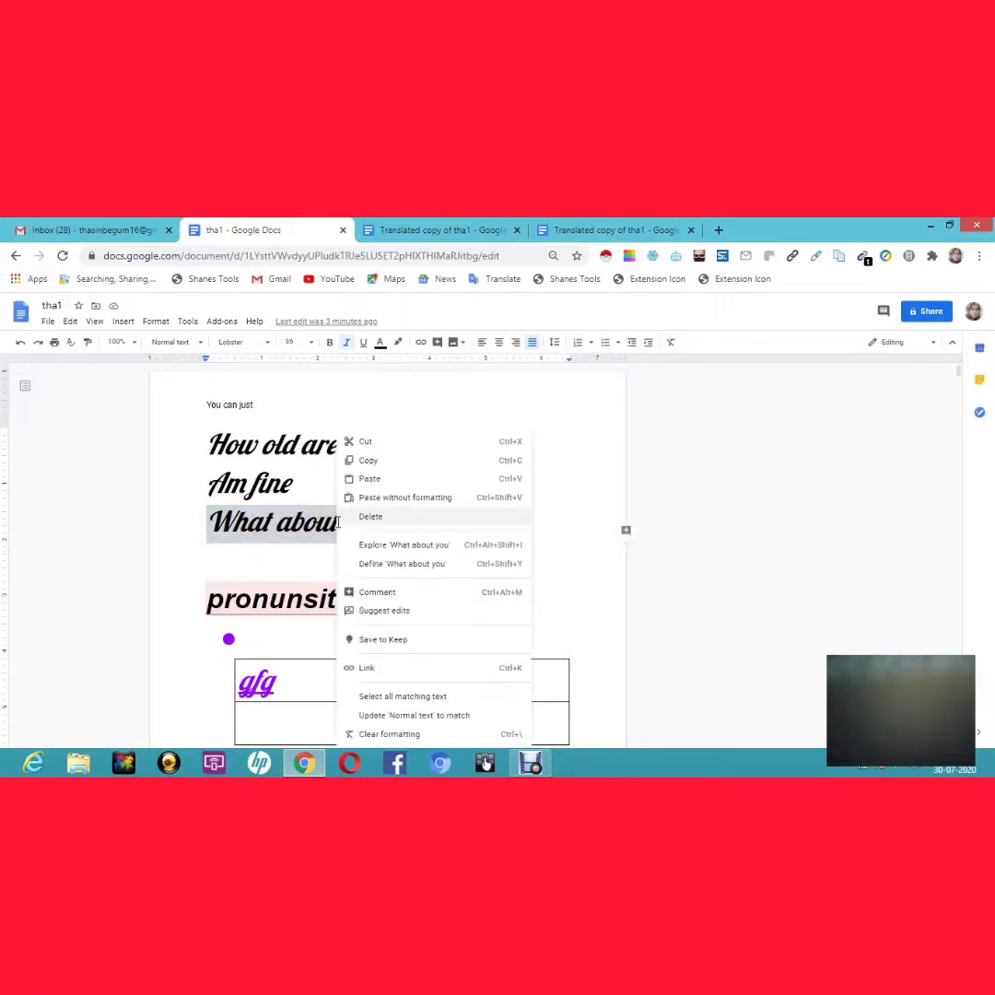
pyautogui.click(374, 594)
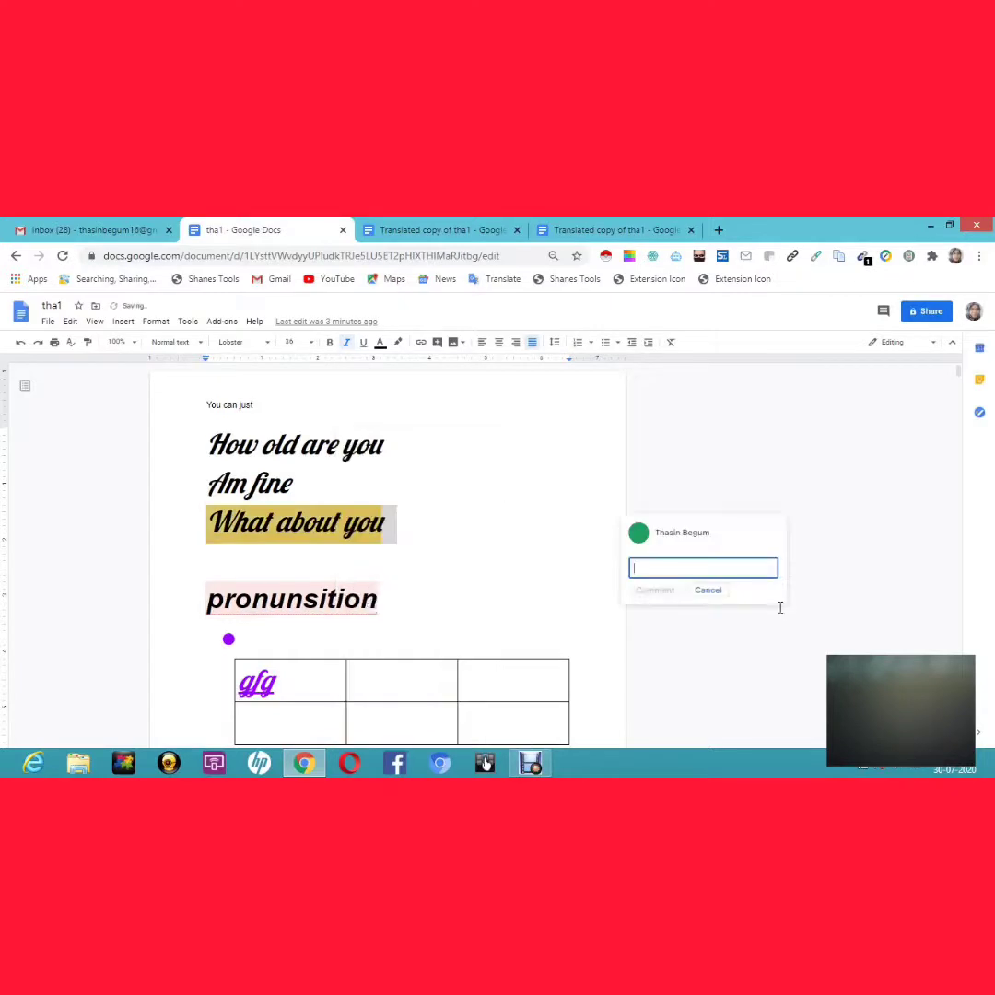
pyautogui.write('a')
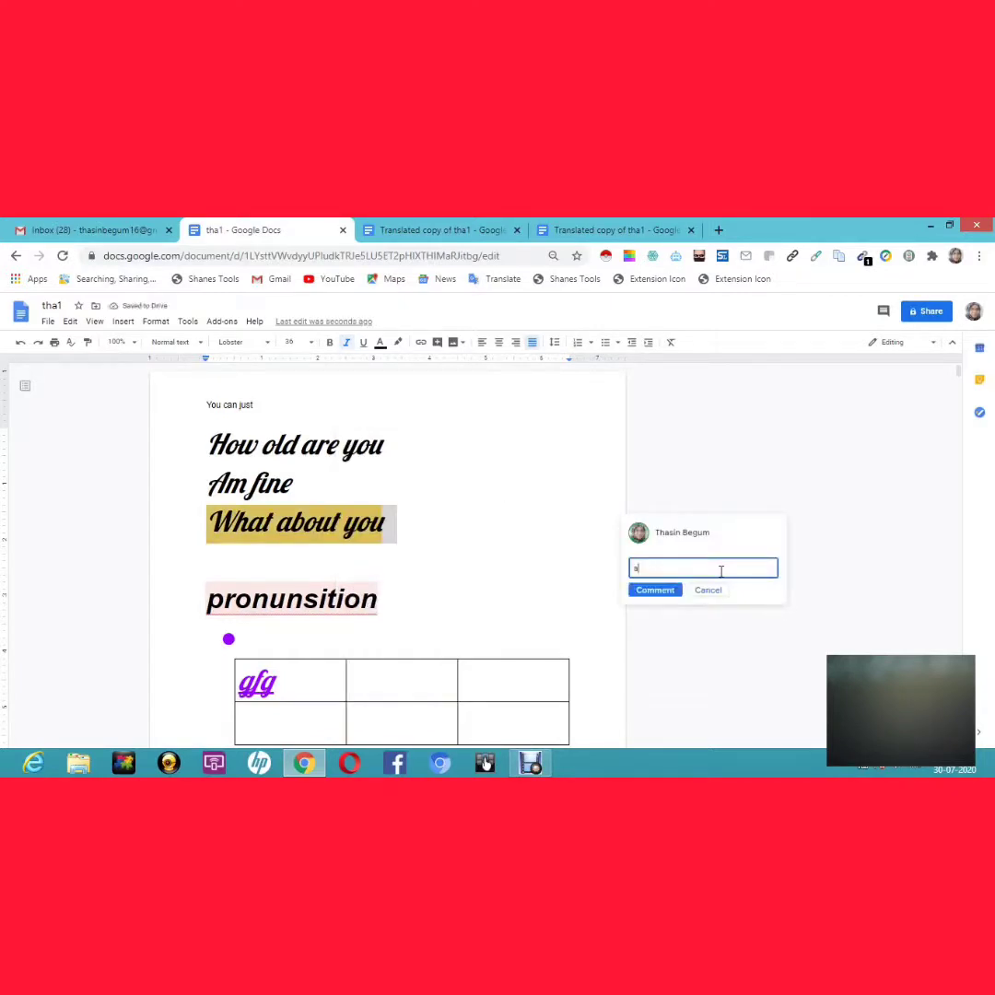
pyautogui.write('m fine and u?')
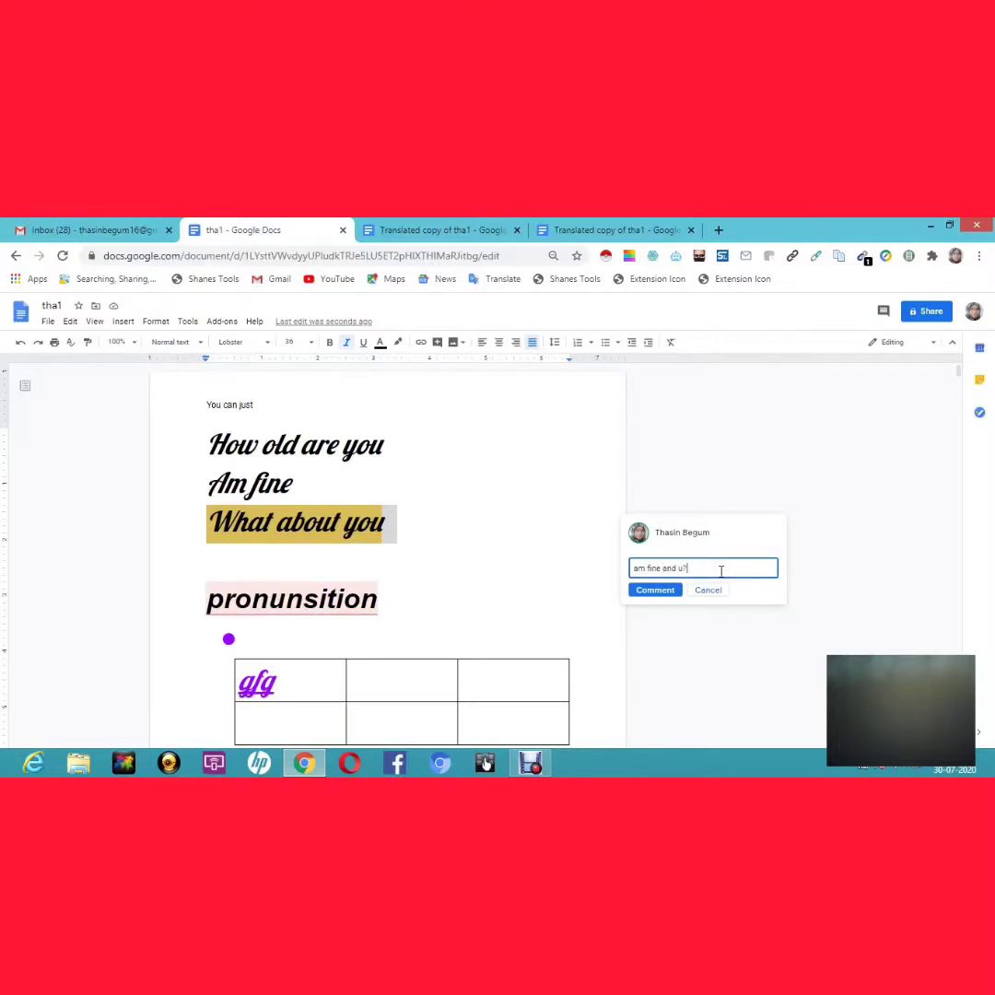
pyautogui.click(660, 594)
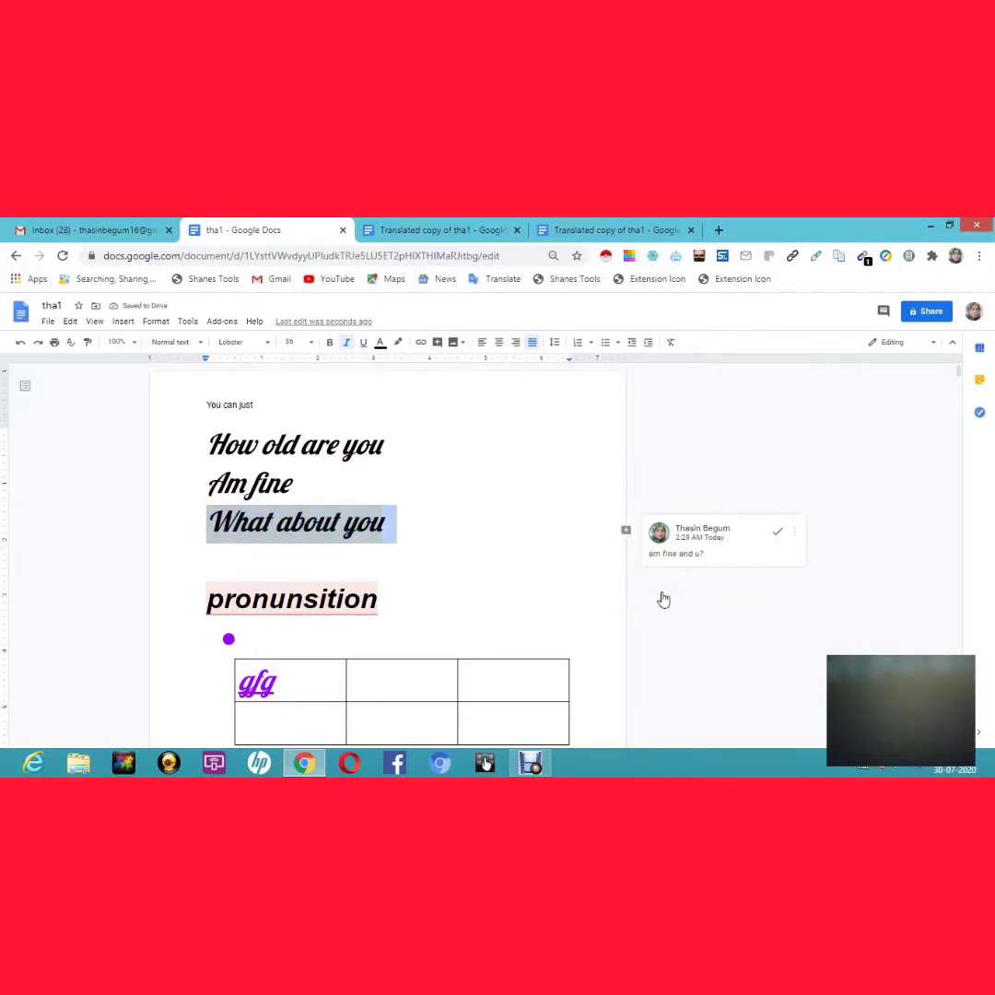
pyautogui.click(421, 523)
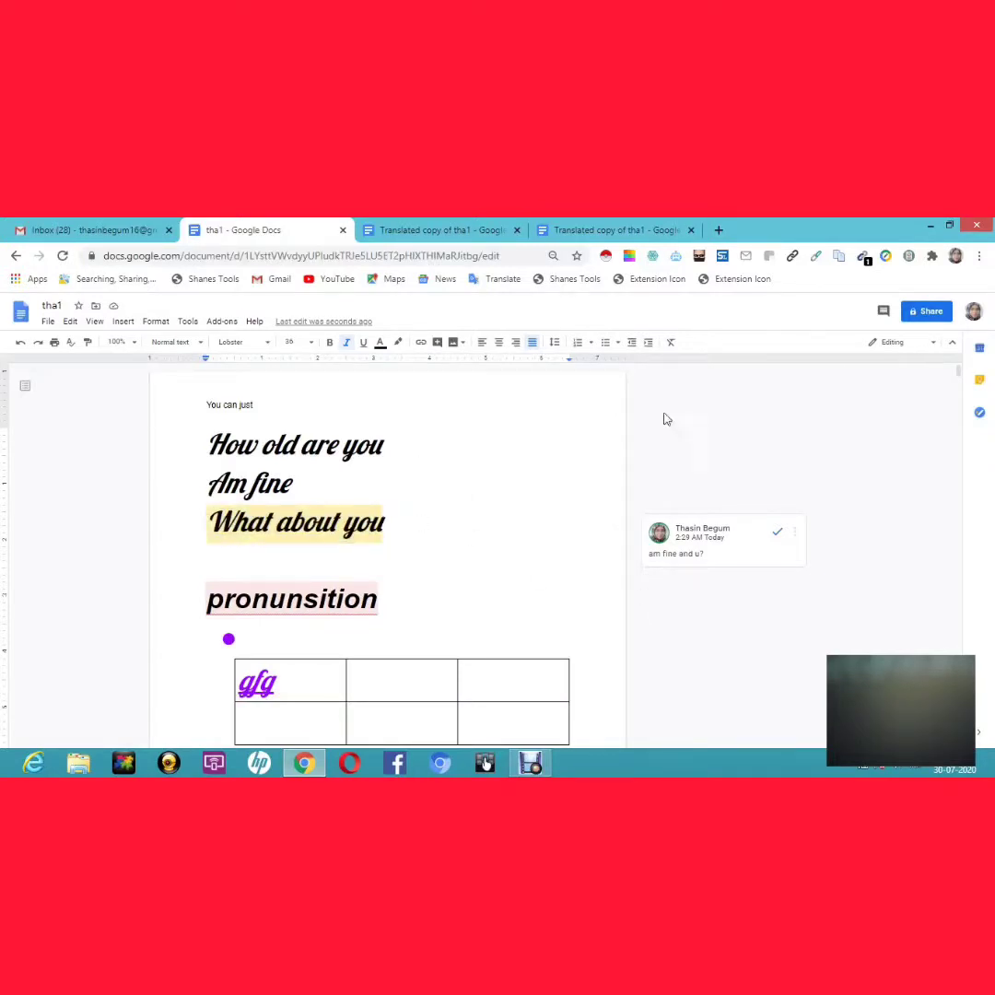
pyautogui.click(896, 343)
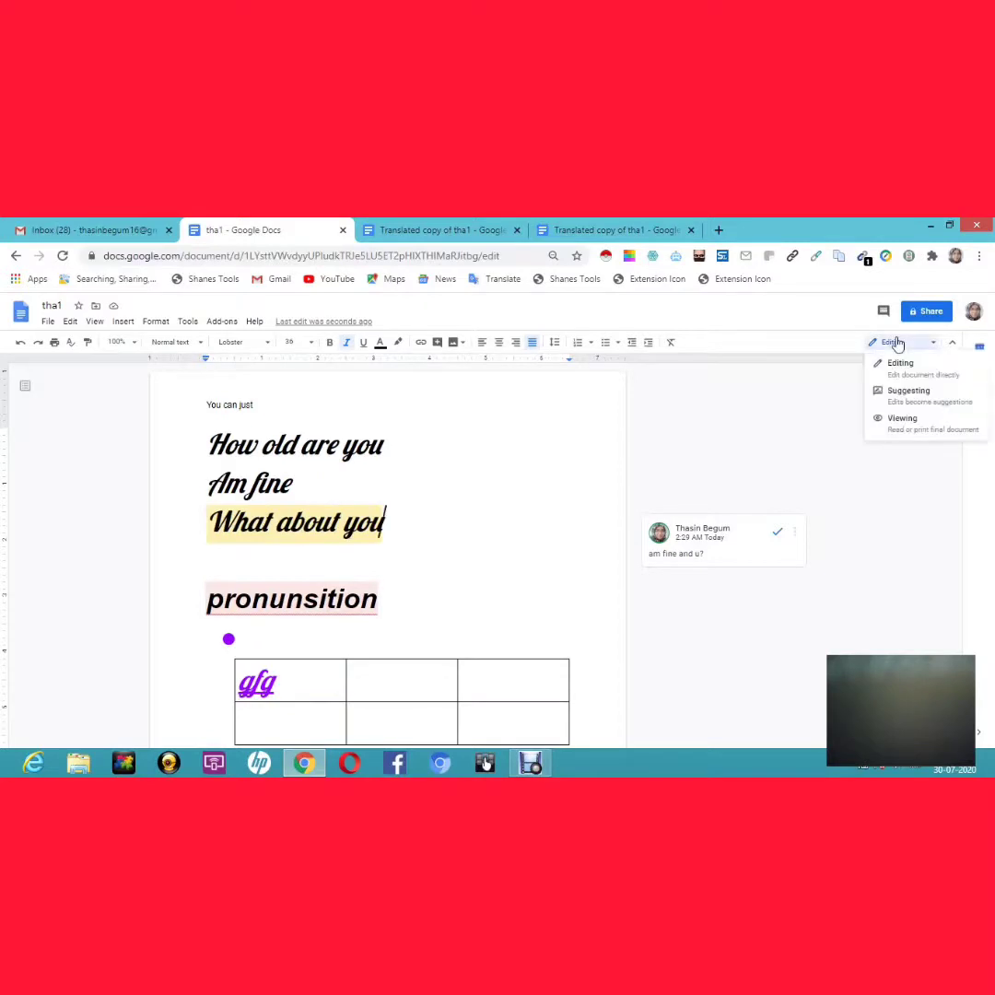
pyautogui.click(907, 392)
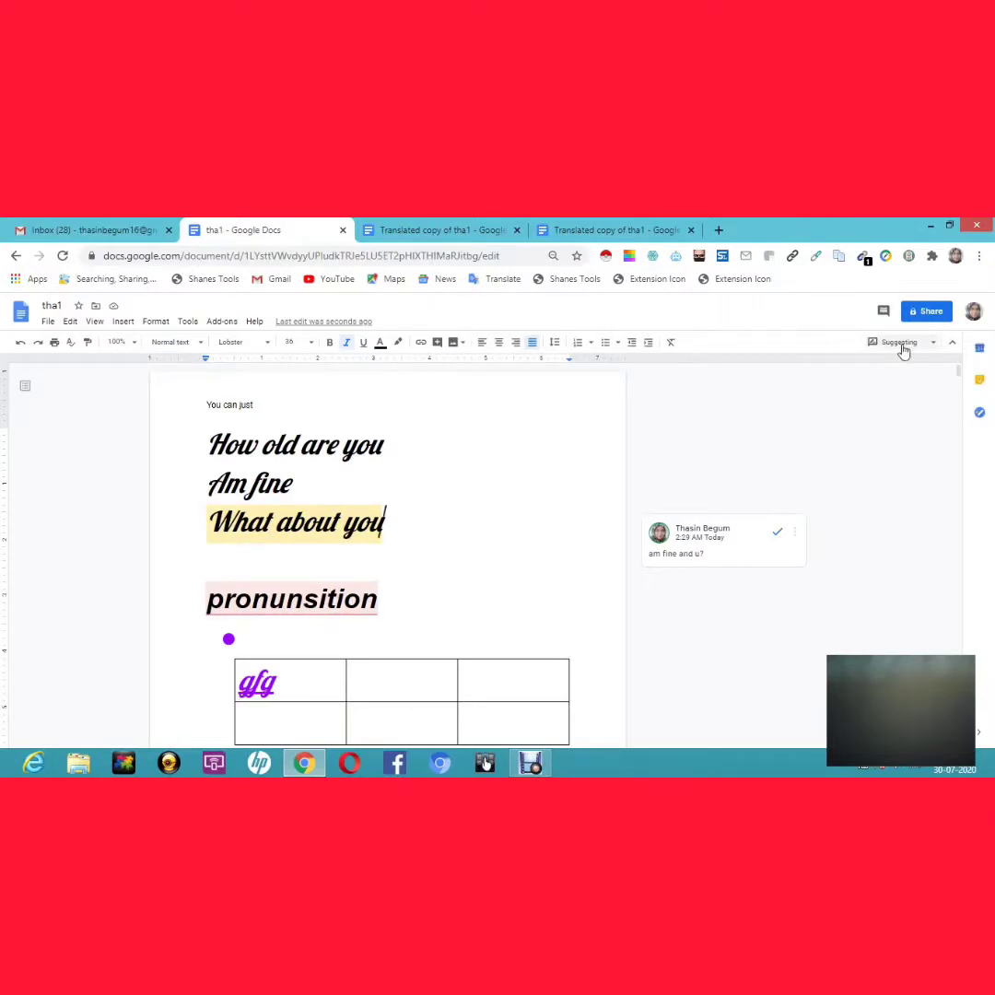
pyautogui.click(901, 346)
pyautogui.click(894, 365)
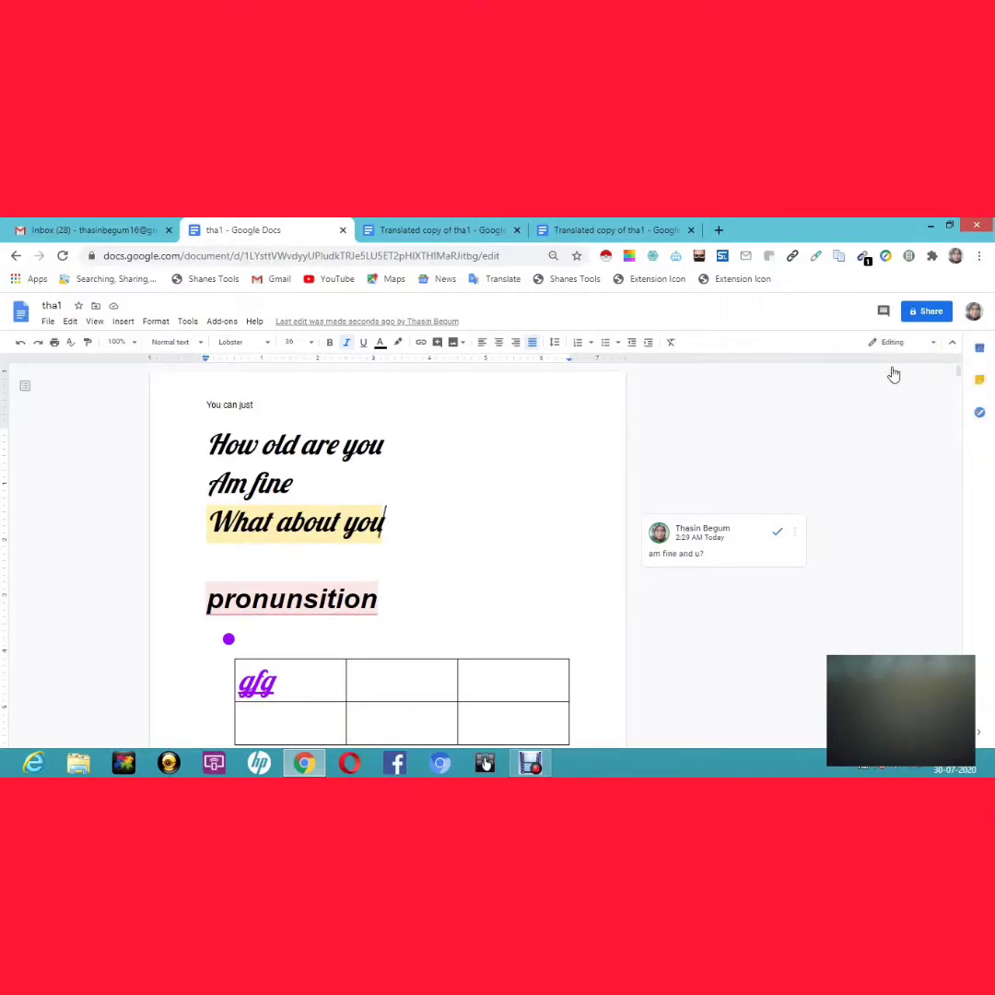
# - Draw a right-pointing block arrow in a new drawing and insert it into tha1
pyautogui.click(121, 323)
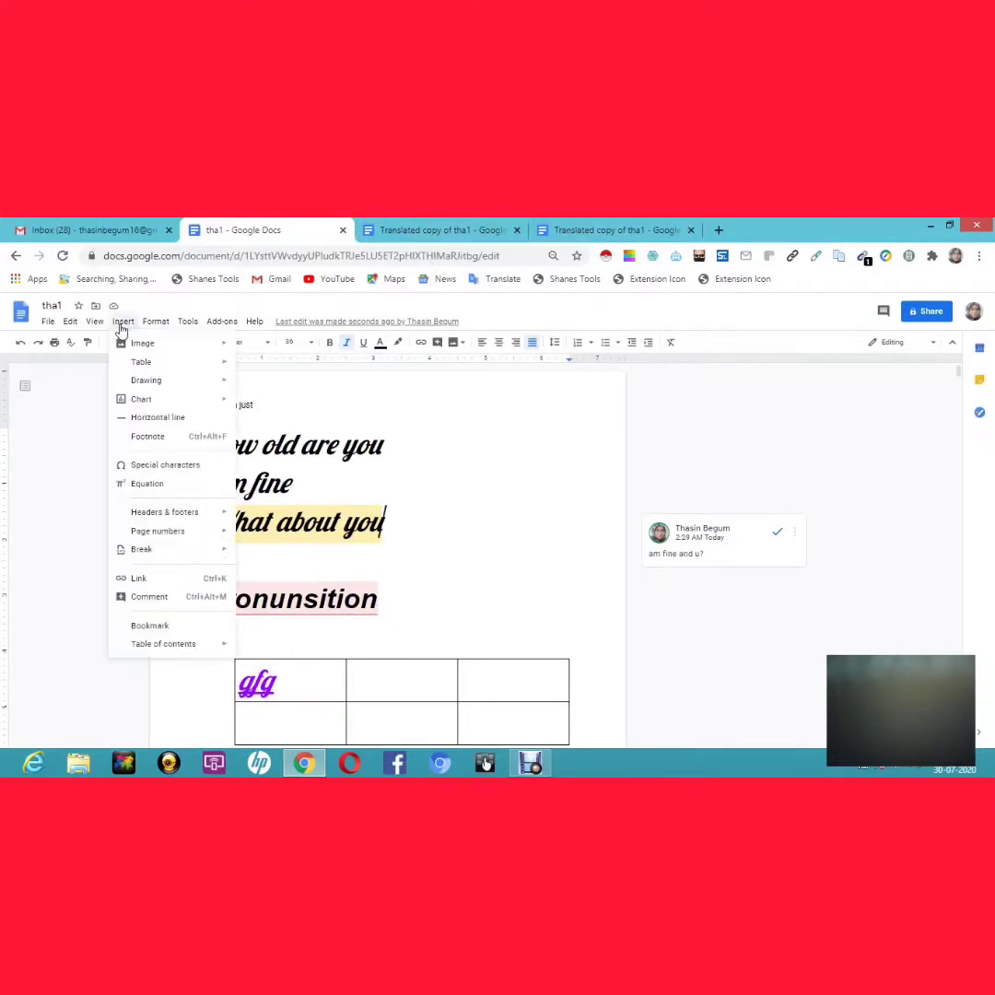
pyautogui.moveTo(148, 386)
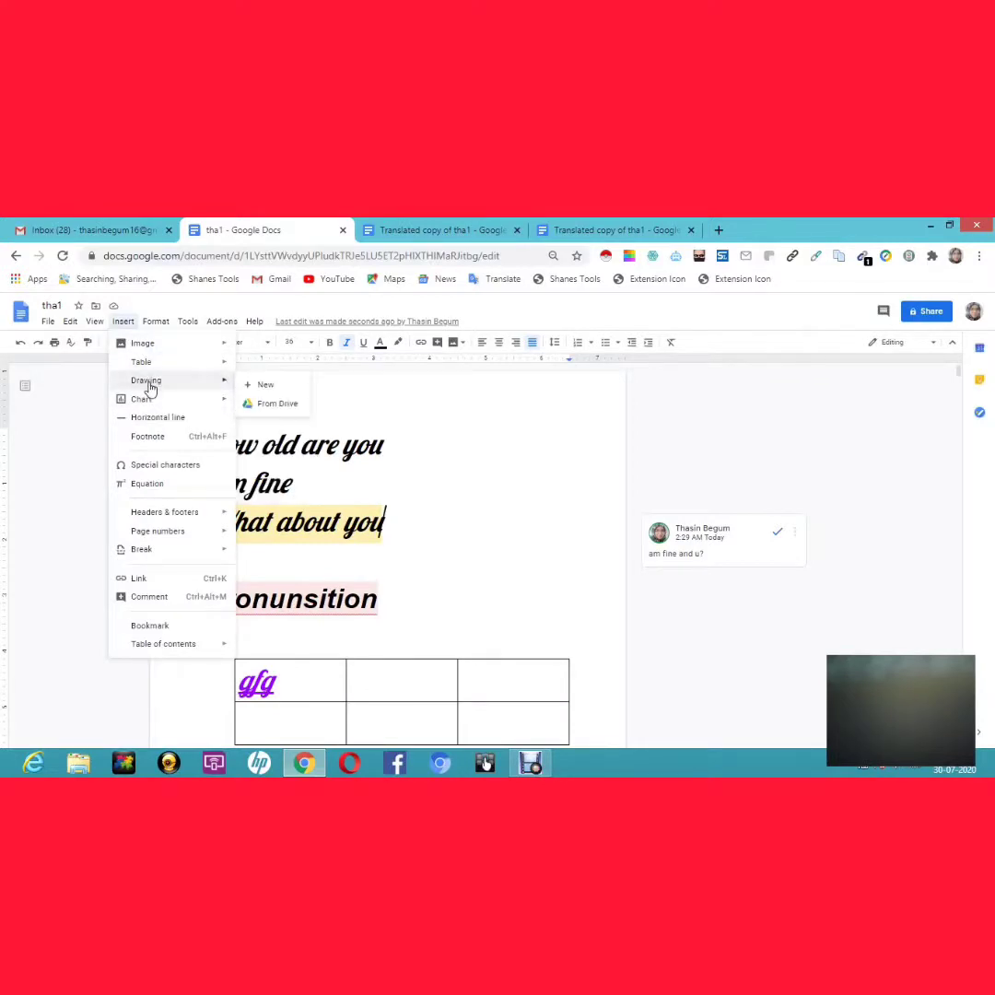
pyautogui.click(267, 387)
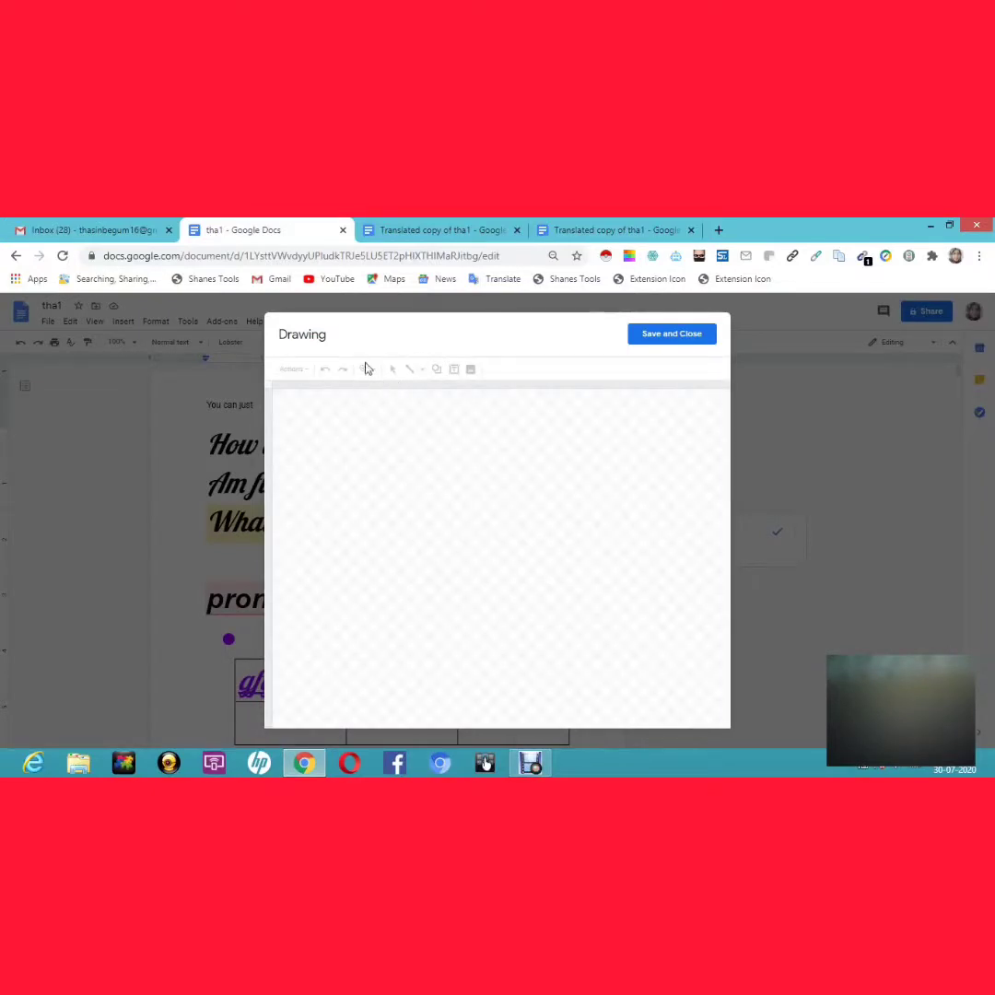
pyautogui.click(436, 370)
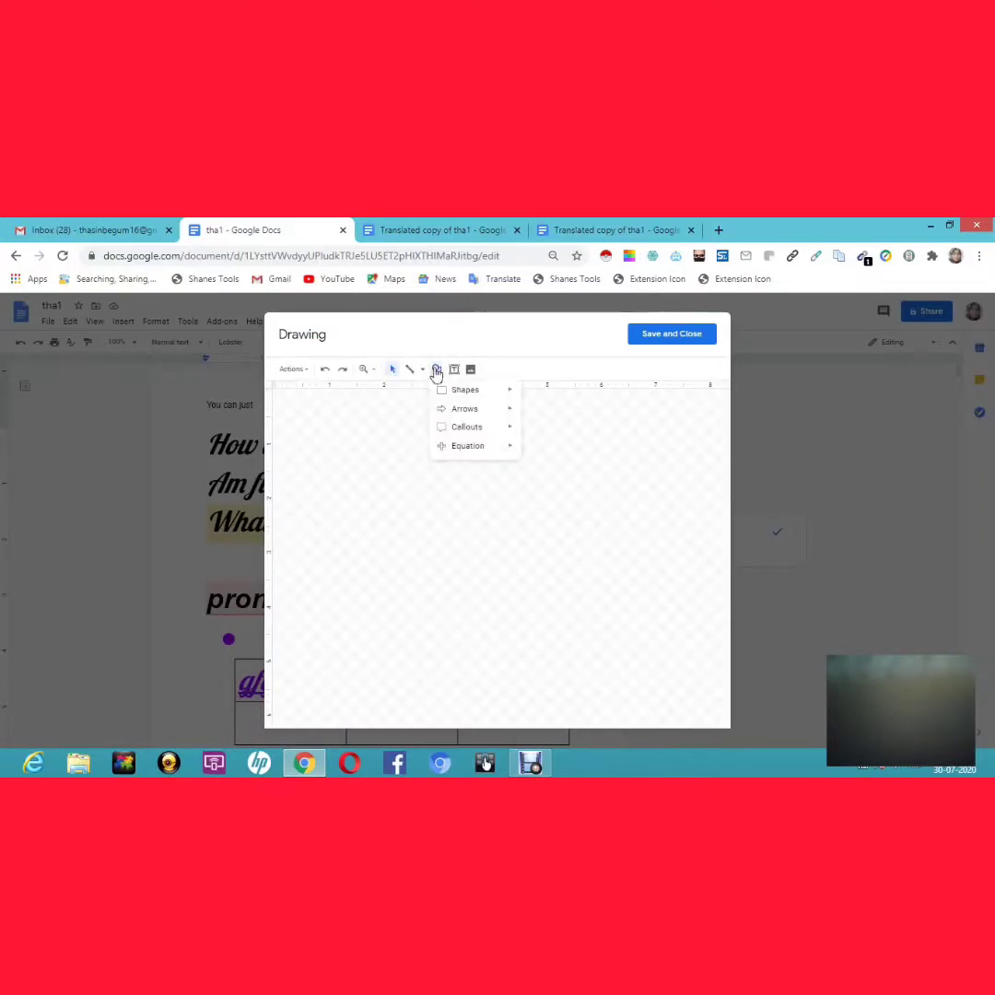
pyautogui.moveTo(469, 409)
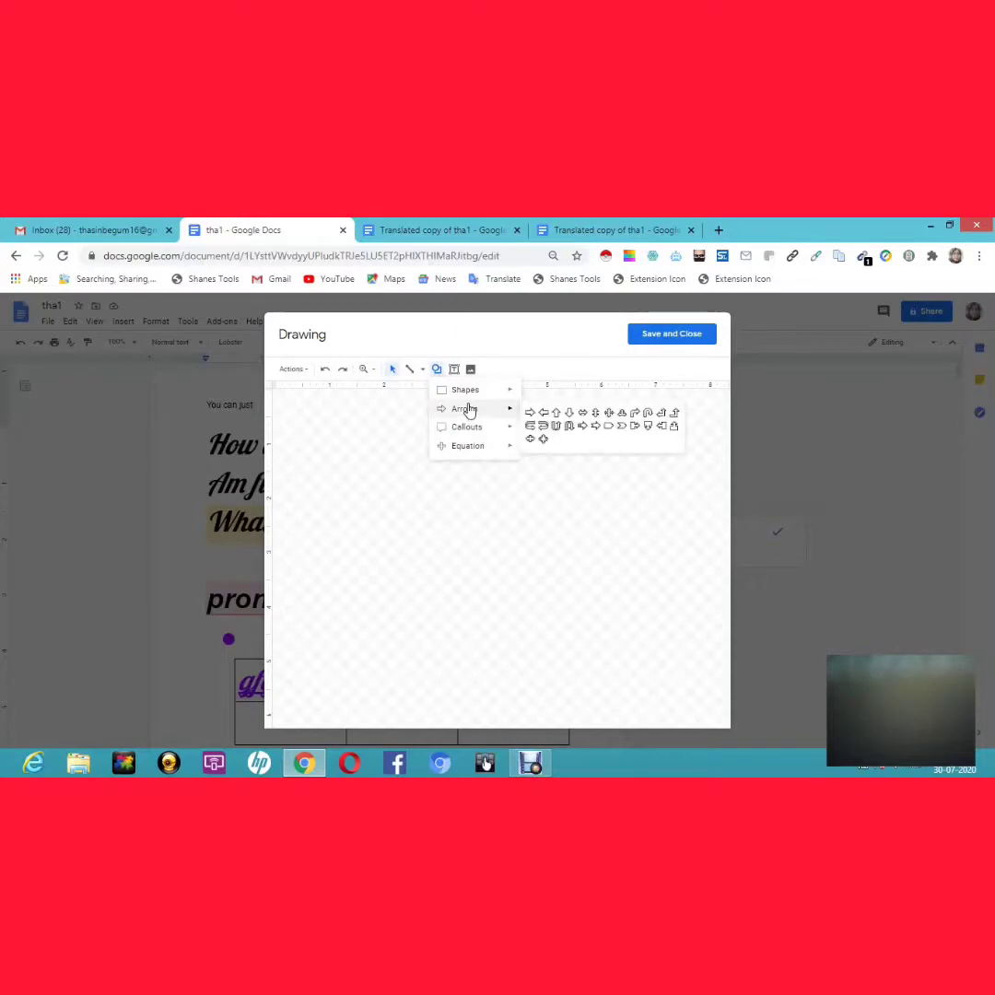
pyautogui.click(529, 413)
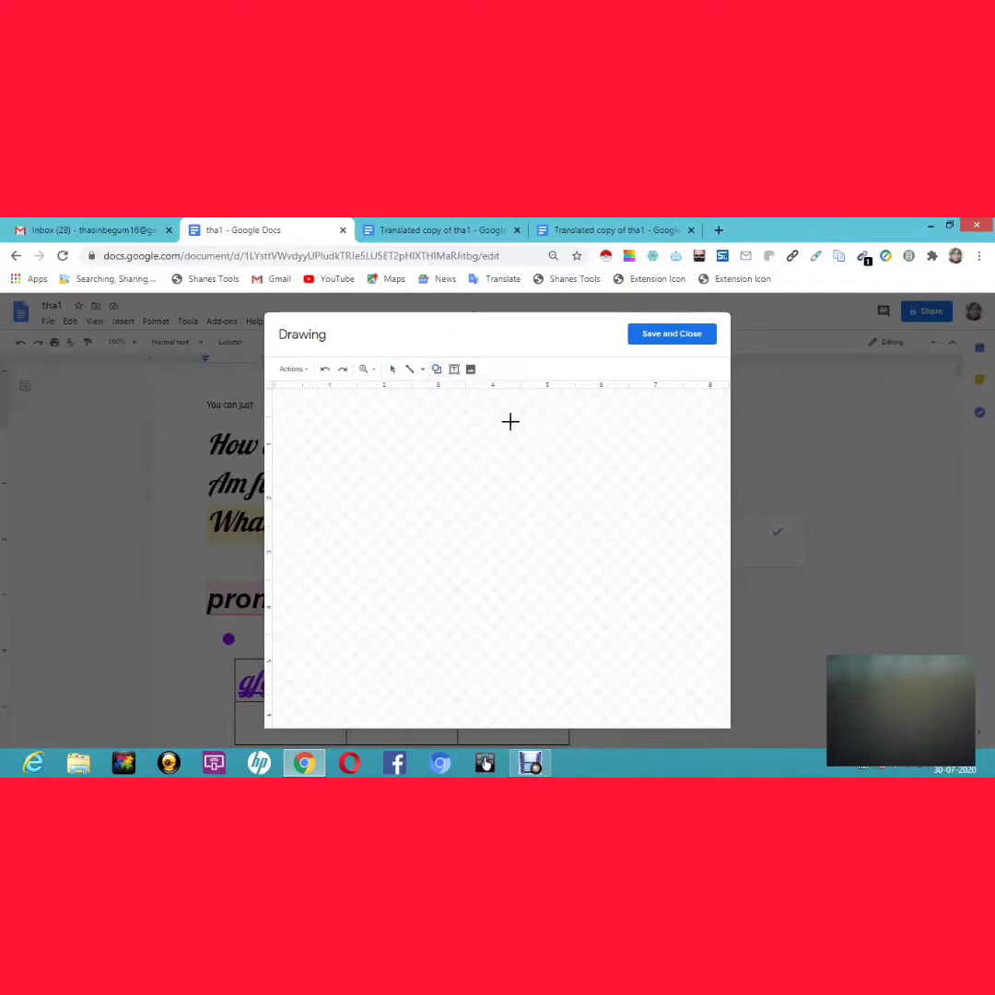
pyautogui.moveTo(482, 424); pyautogui.dragTo(587, 534)
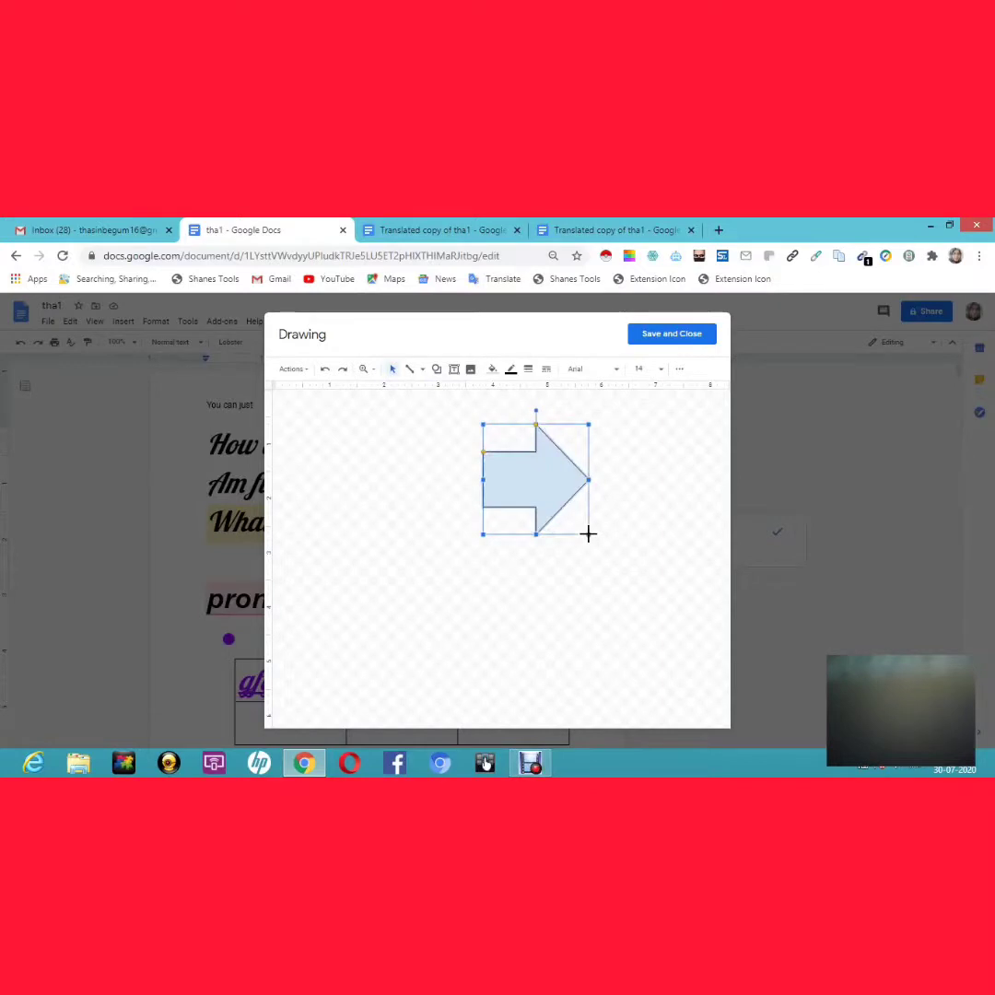
pyautogui.click(662, 335)
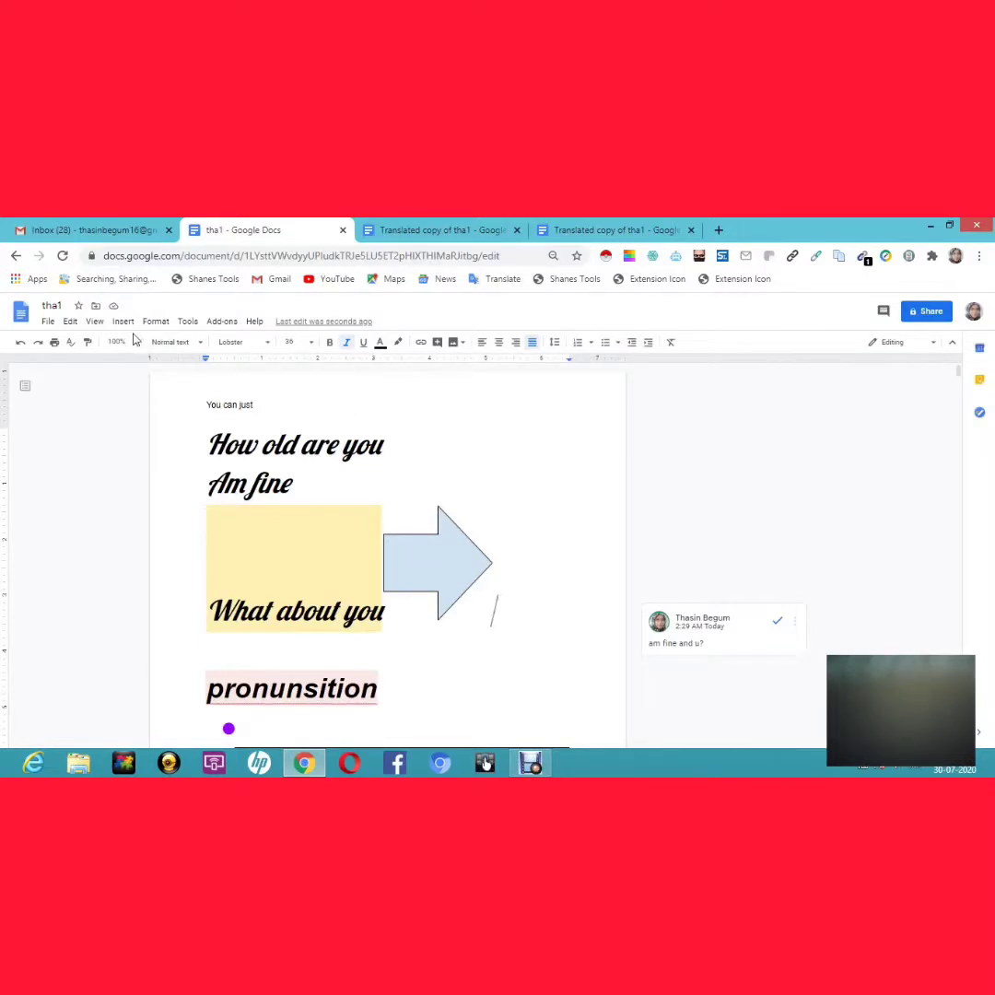
# - Type 'abdul kalam' on a new line below How old are you
pyautogui.click(399, 439)
pyautogui.press('Return')
pyautogui.press('Return')
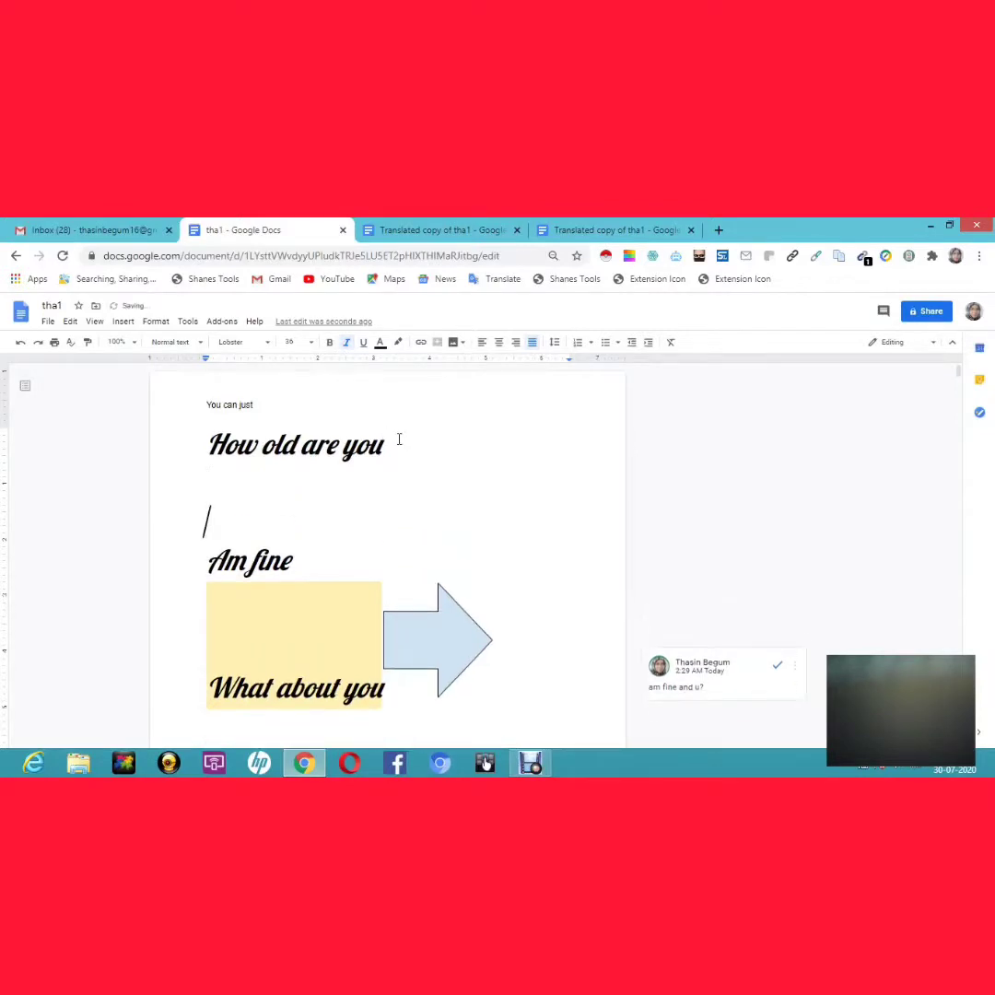
pyautogui.write('abdul')
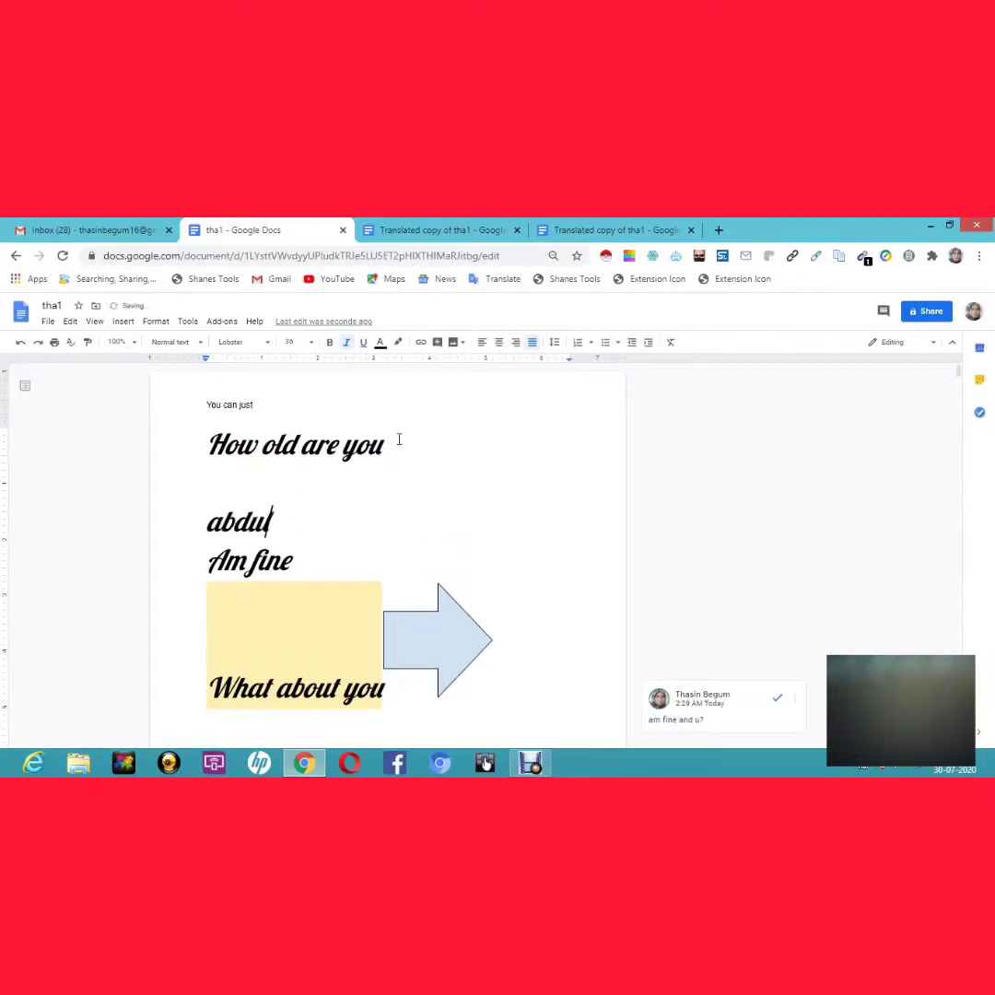
pyautogui.write(' kalam')
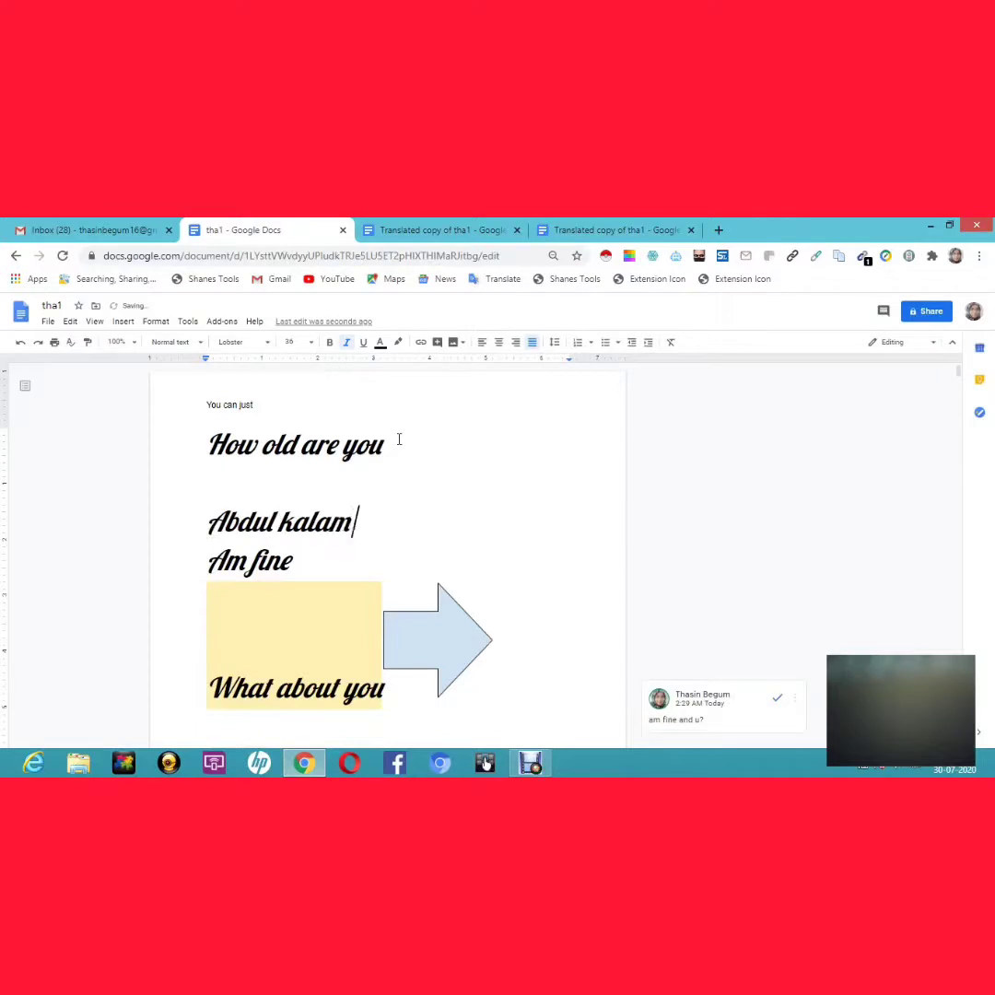
# - Look up 'abdul kalam' in Explore and show its image results
pyautogui.moveTo(205, 522); pyautogui.dragTo(381, 526)
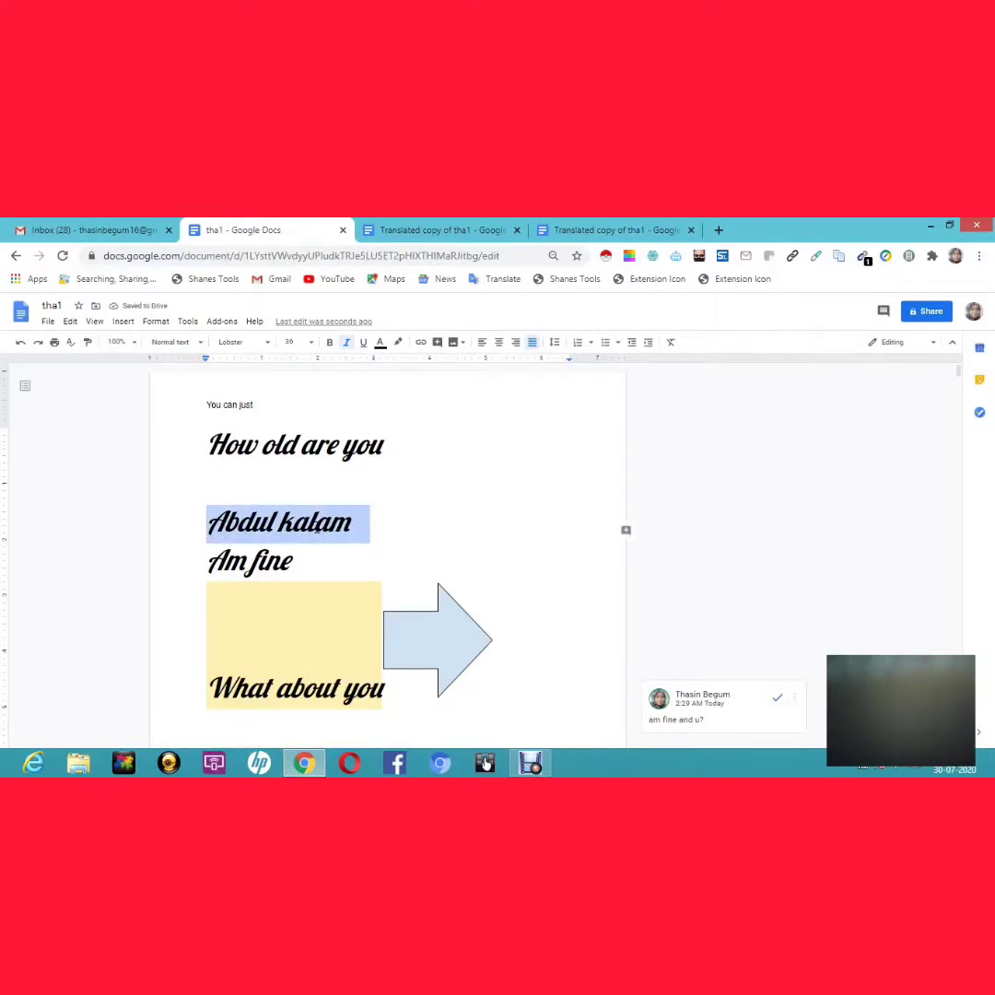
pyautogui.rightClick(318, 525)
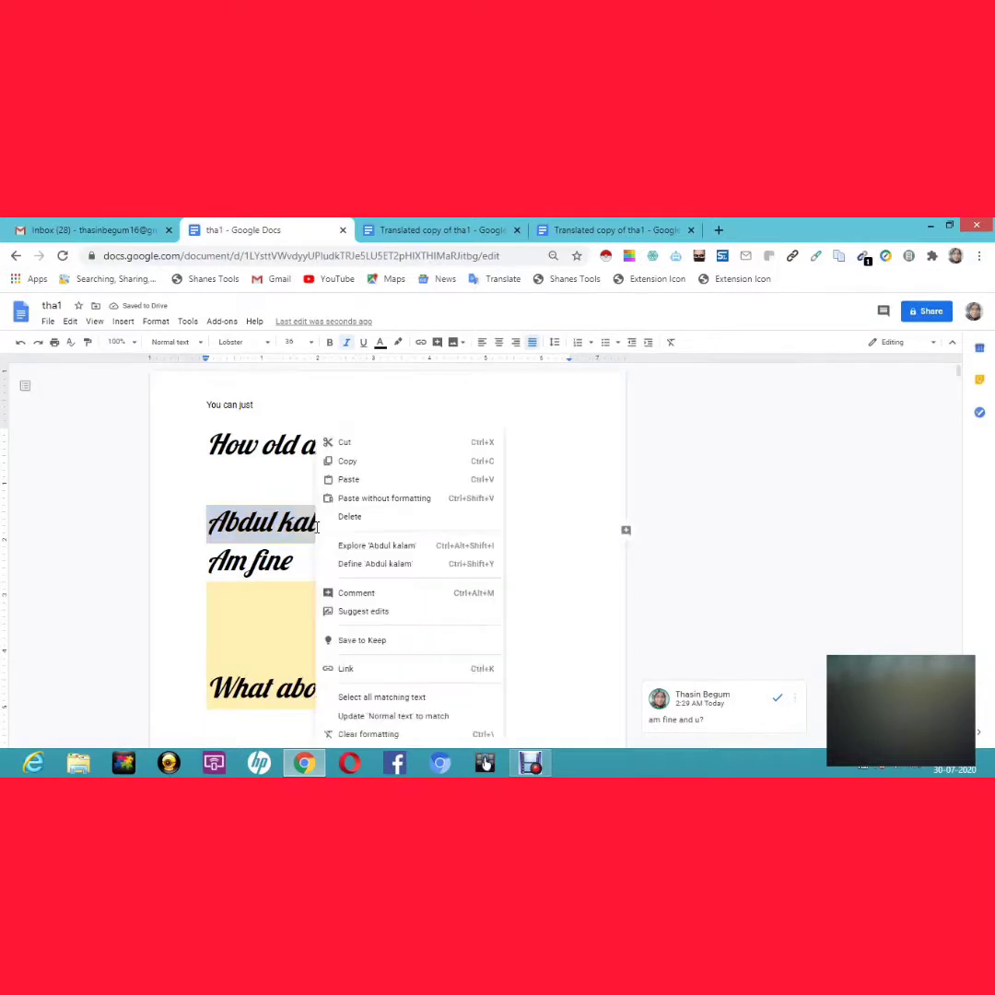
pyautogui.click(398, 553)
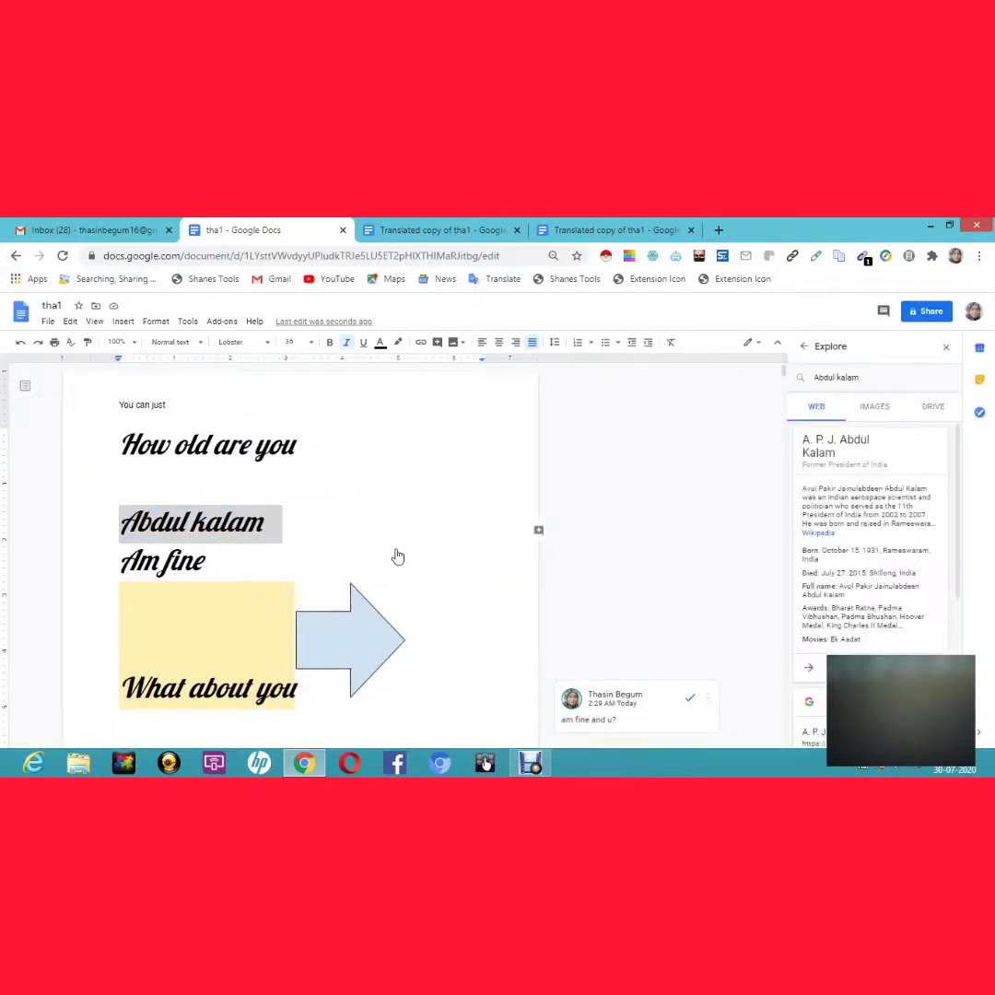
pyautogui.press('super+c')
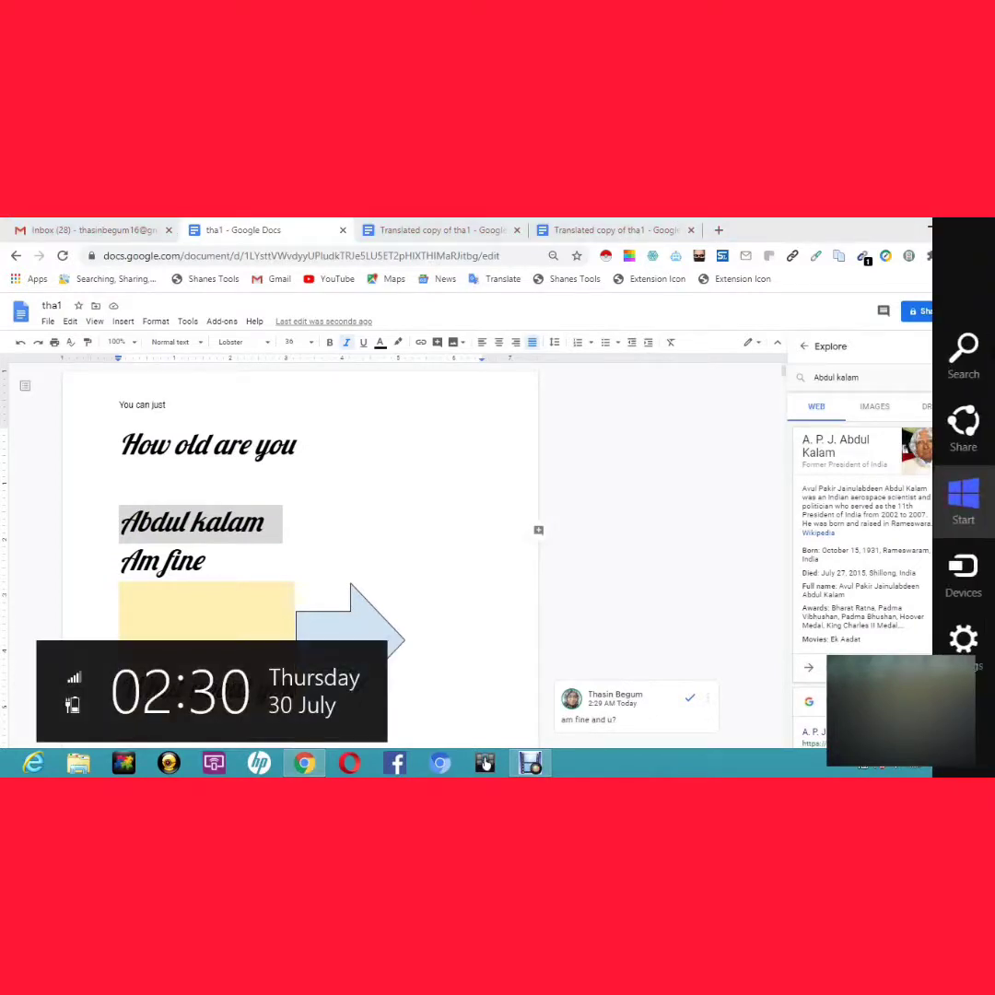
pyautogui.press('Escape')
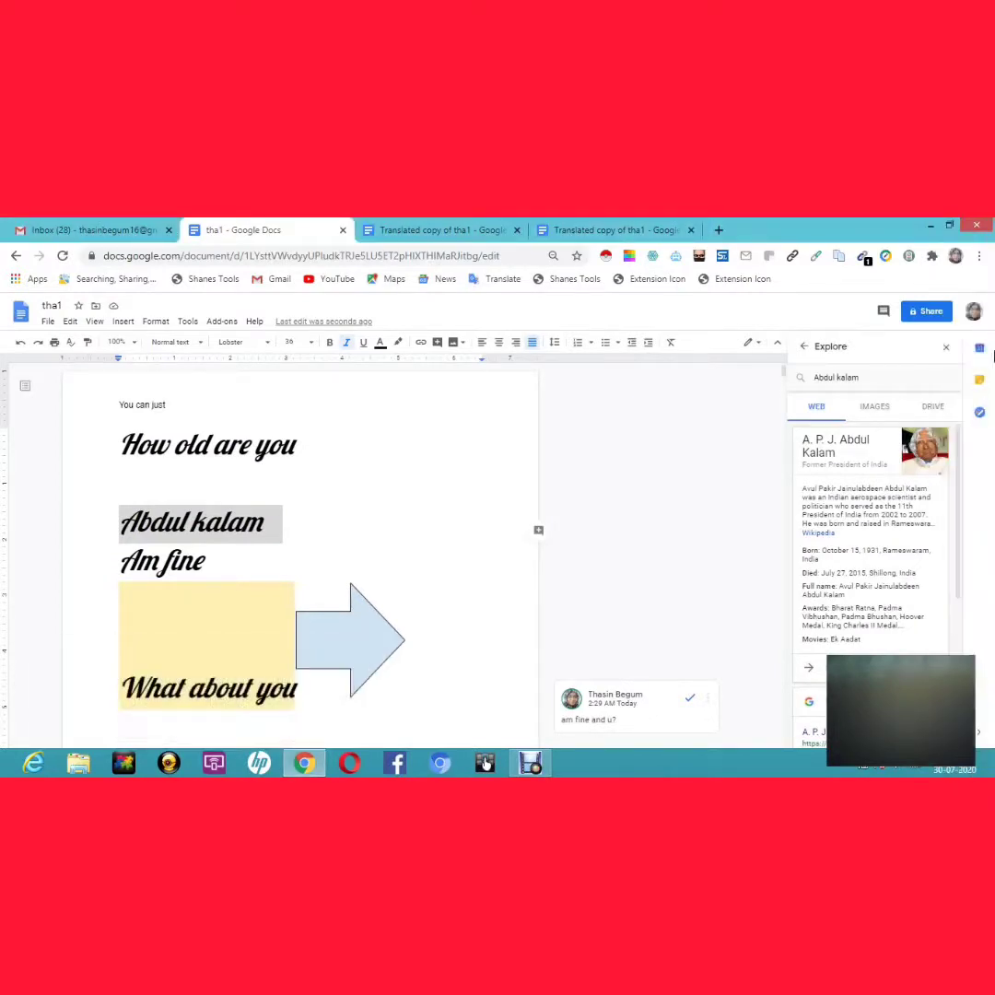
pyautogui.click(868, 409)
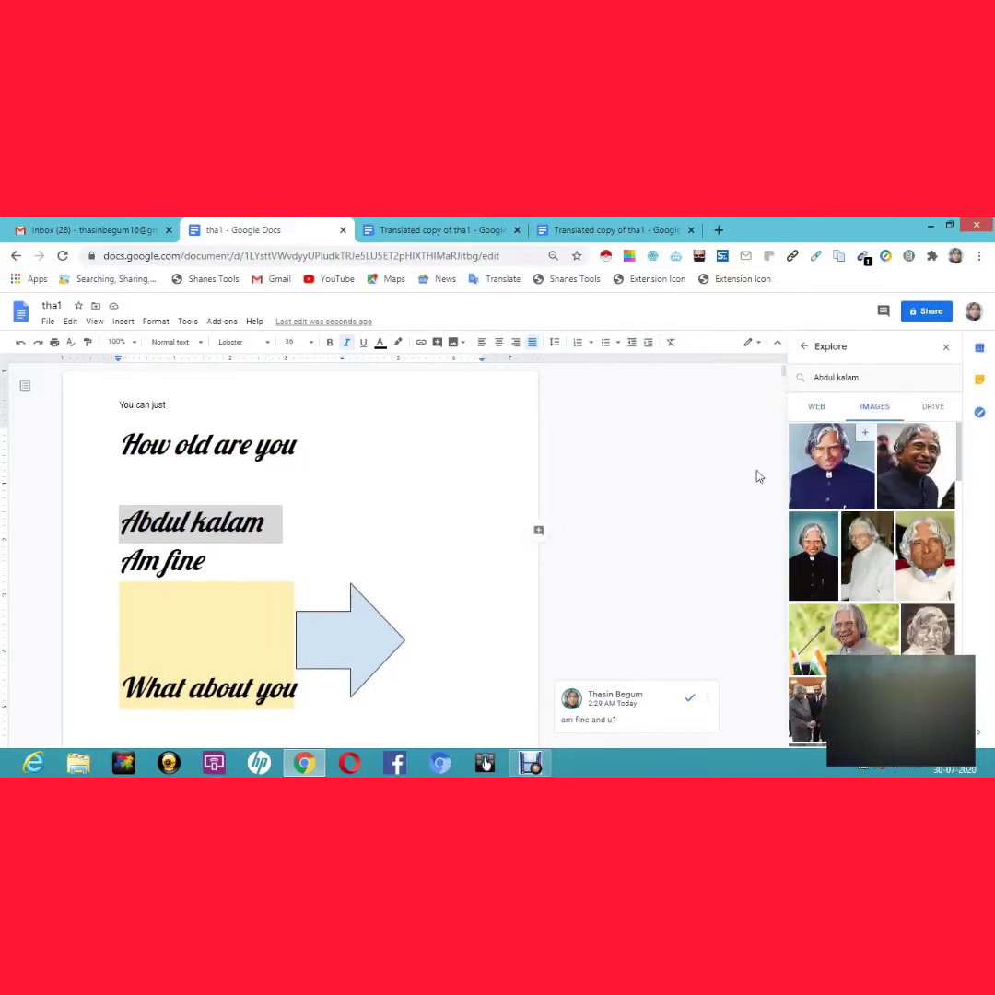
# - Insert a portrait photo from Explore's image results above the Am fine line
pyautogui.click(829, 470)
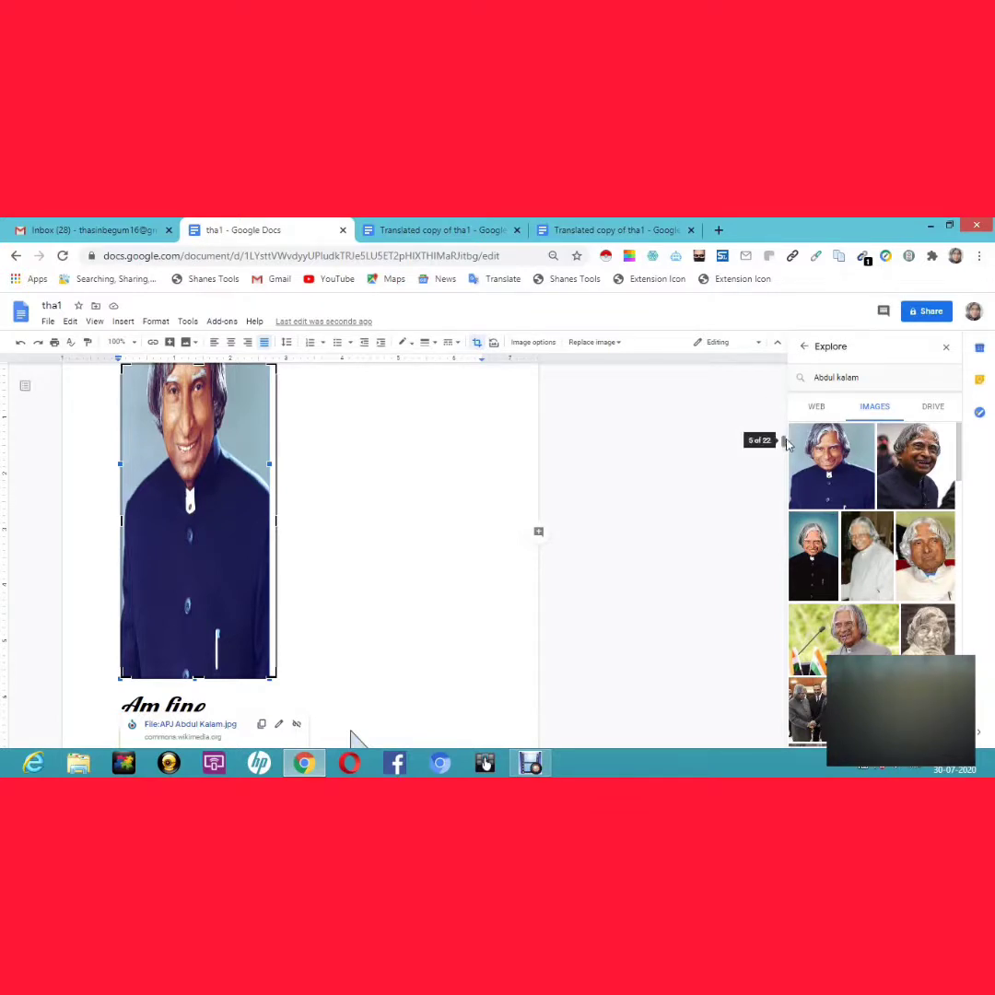
pyautogui.moveTo(786, 445); pyautogui.dragTo(786, 502)
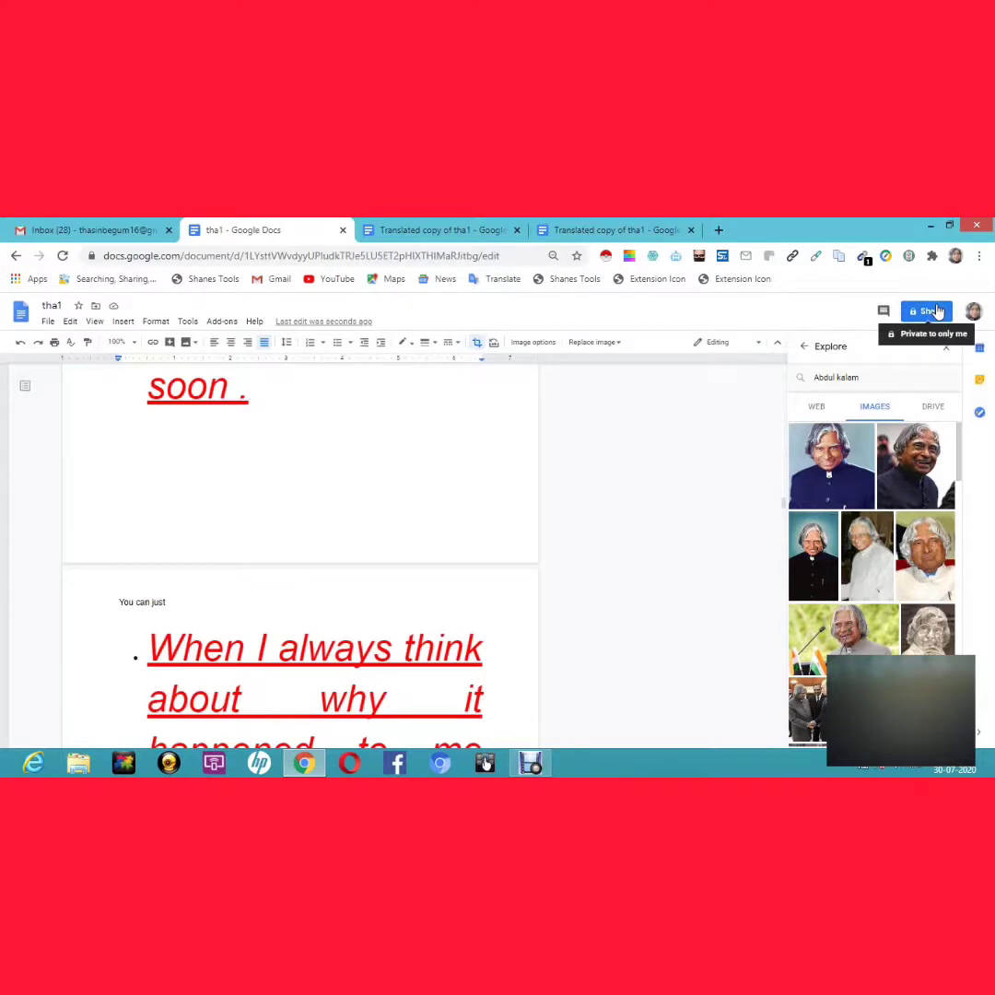
pyautogui.click(936, 311)
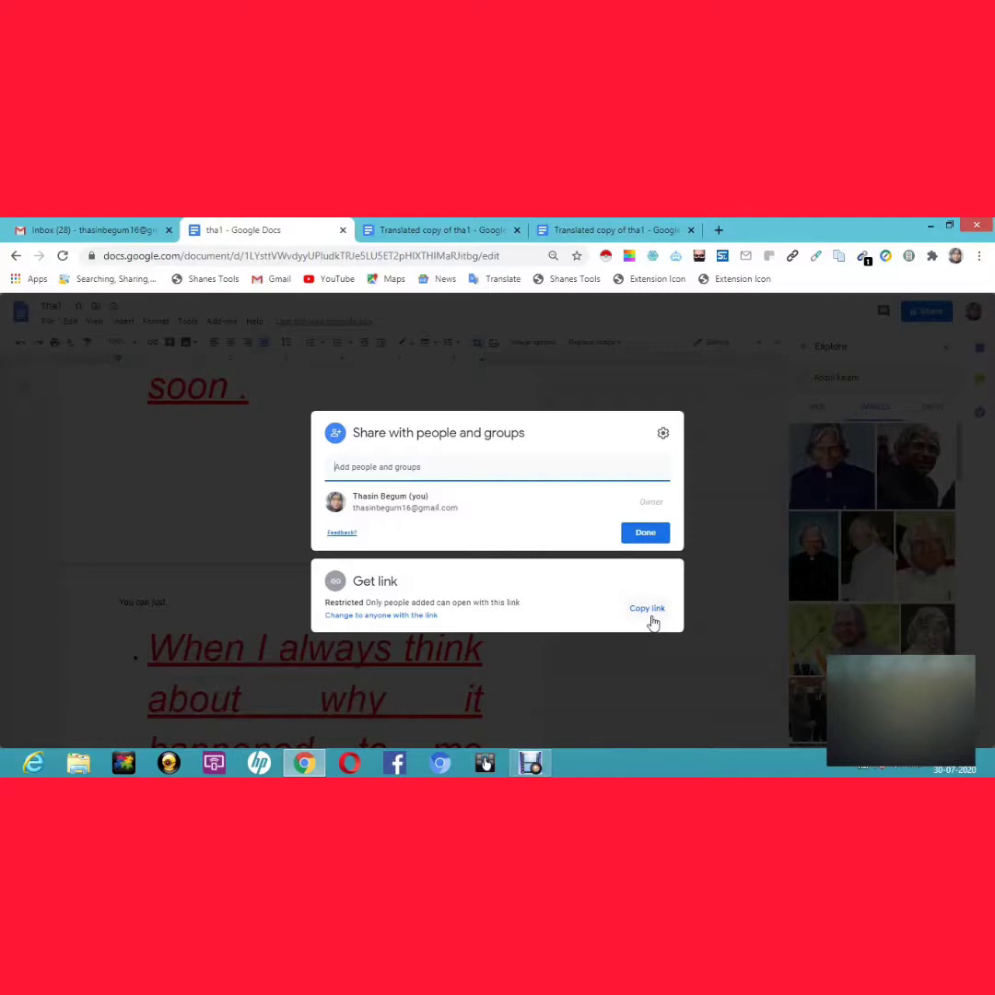
pyautogui.click(245, 467)
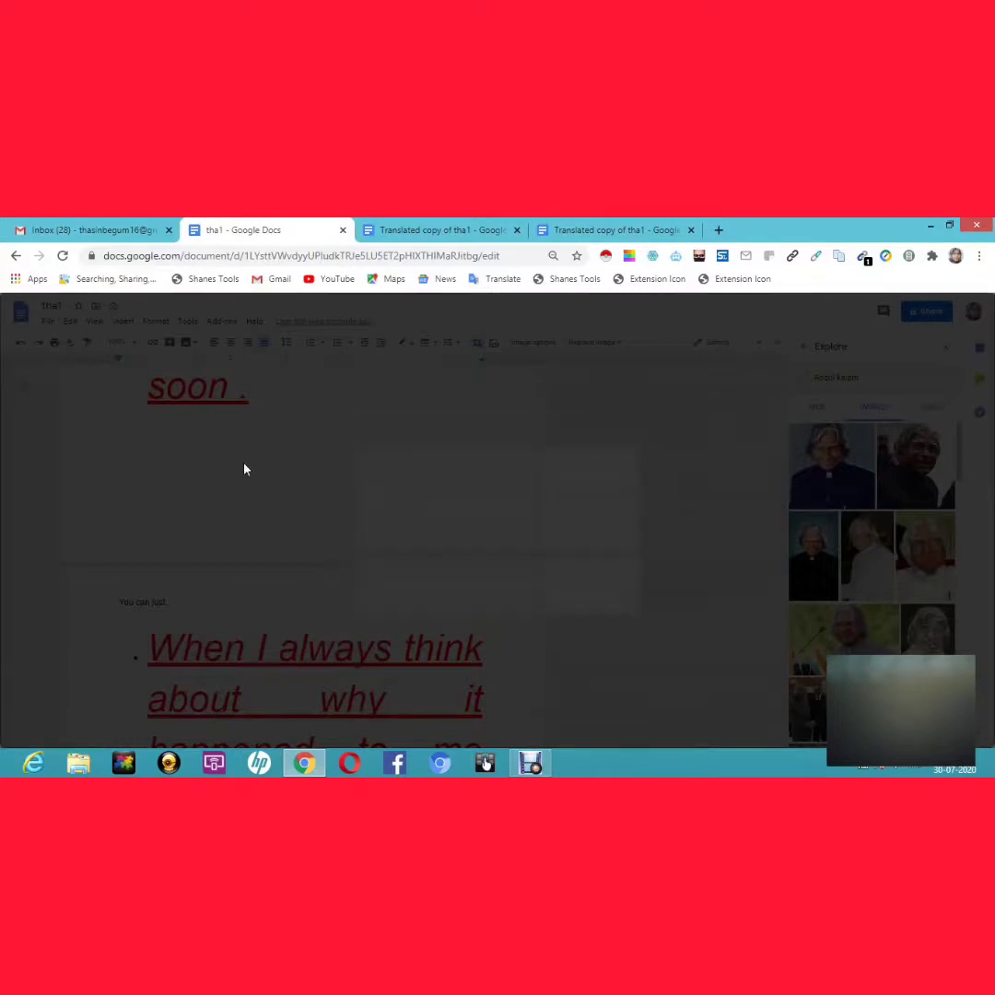